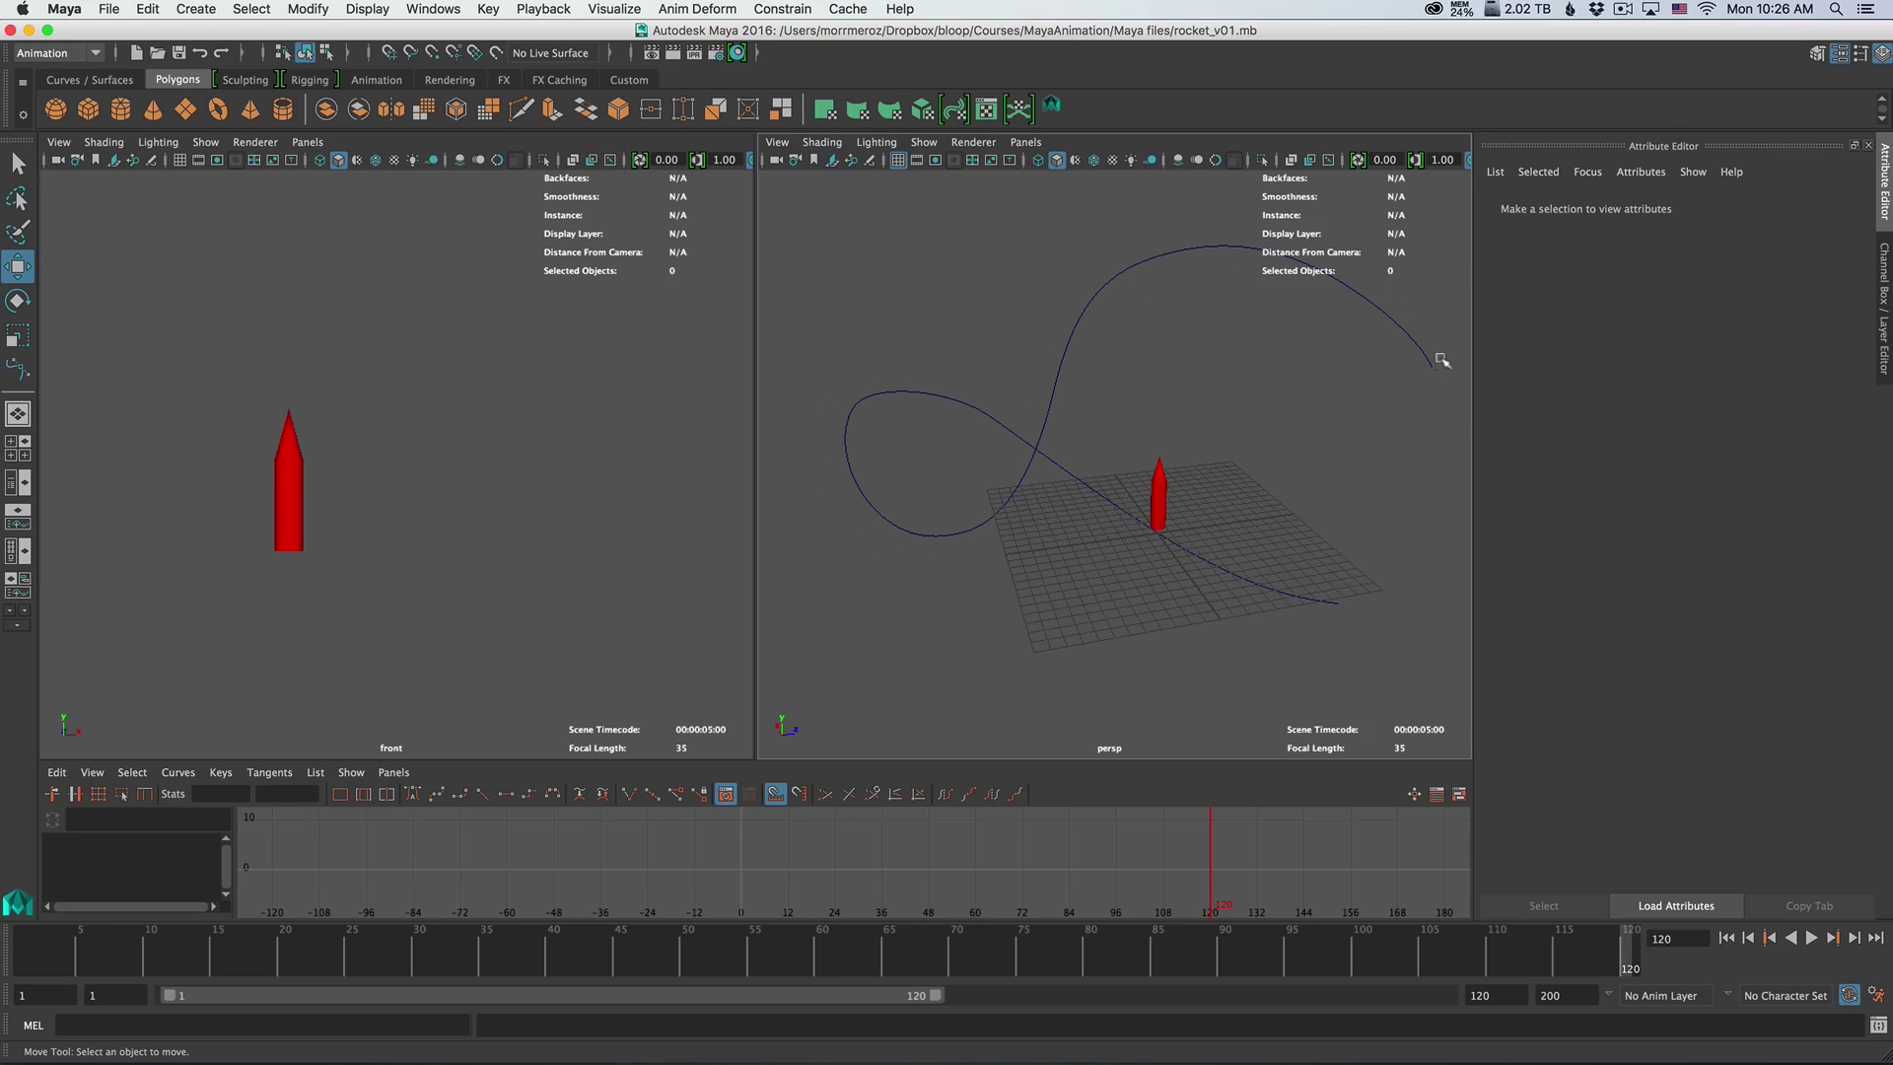
pyautogui.keyDown('alt'); pyautogui.moveTo(1170, 410); pyautogui.dragTo(1092, 429); pyautogui.keyUp('alt')
pyautogui.click(1078, 382)
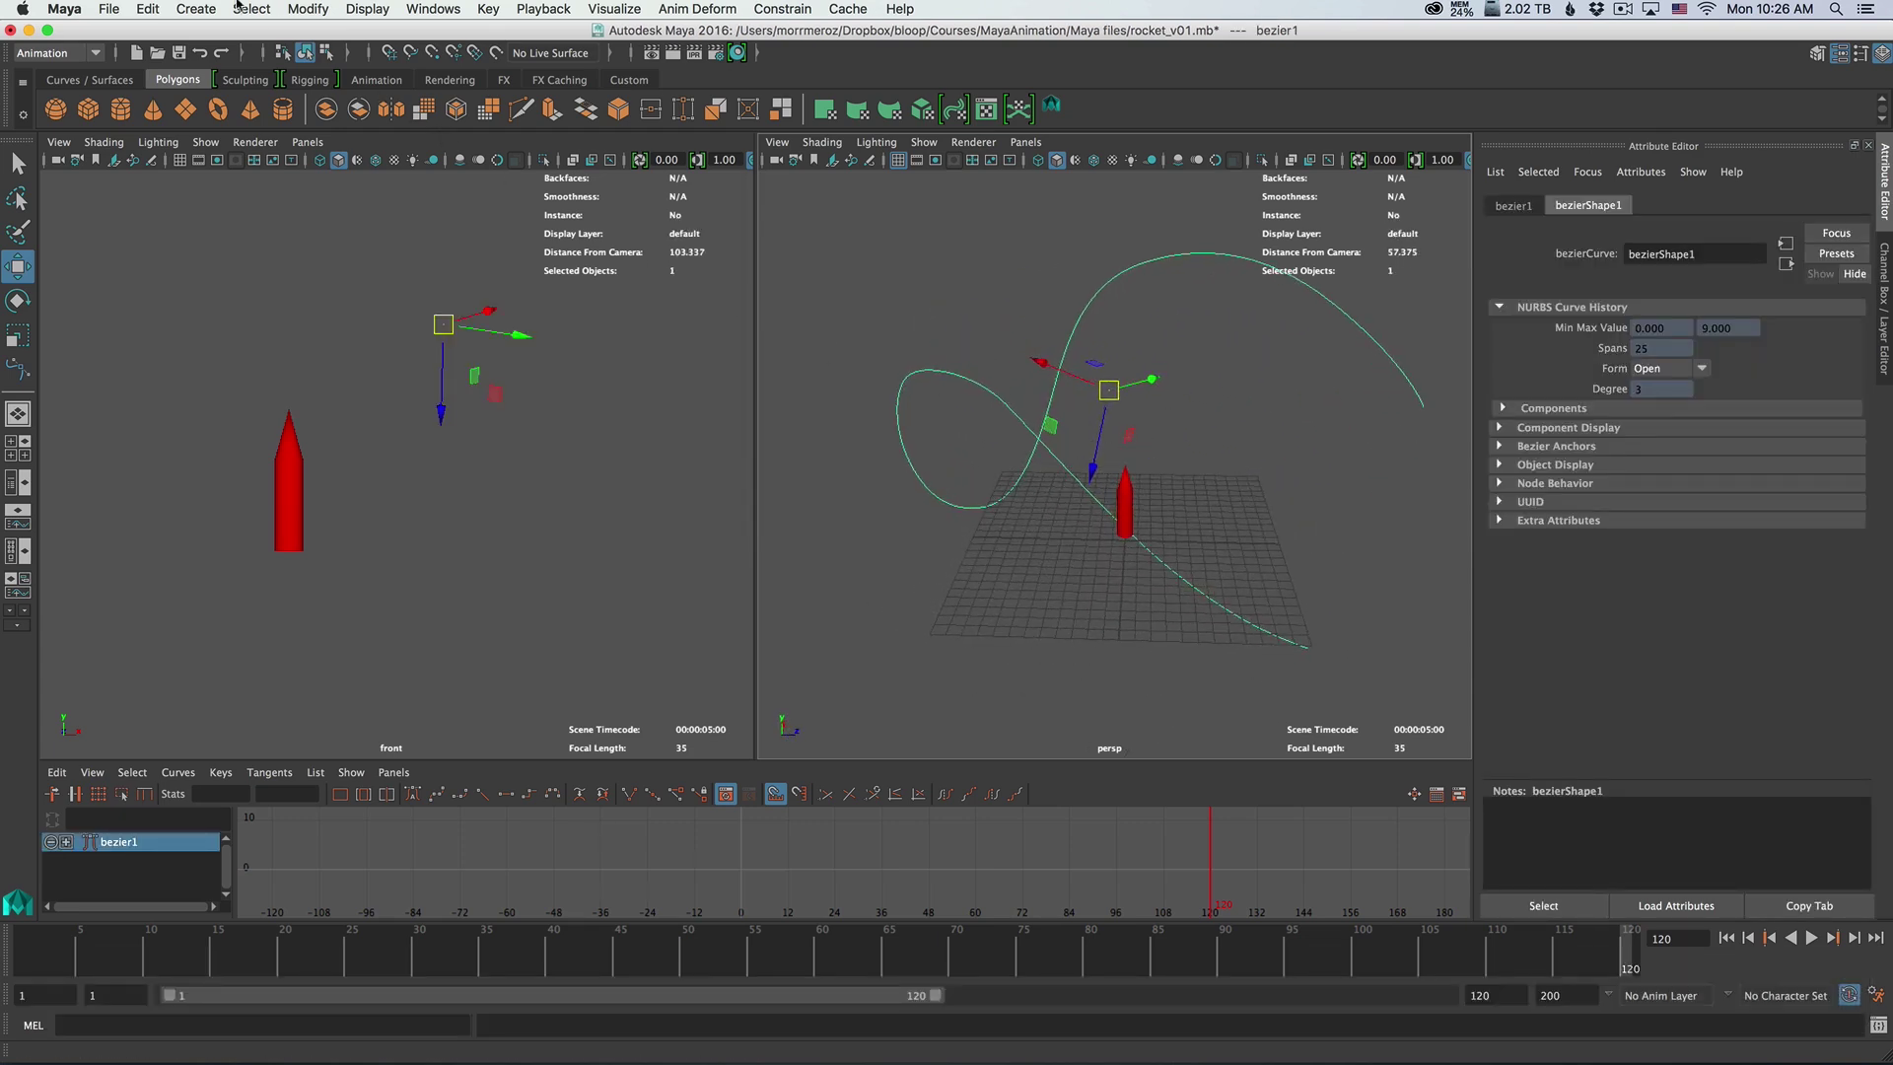
pyautogui.click(196, 9)
pyautogui.moveTo(223, 145)
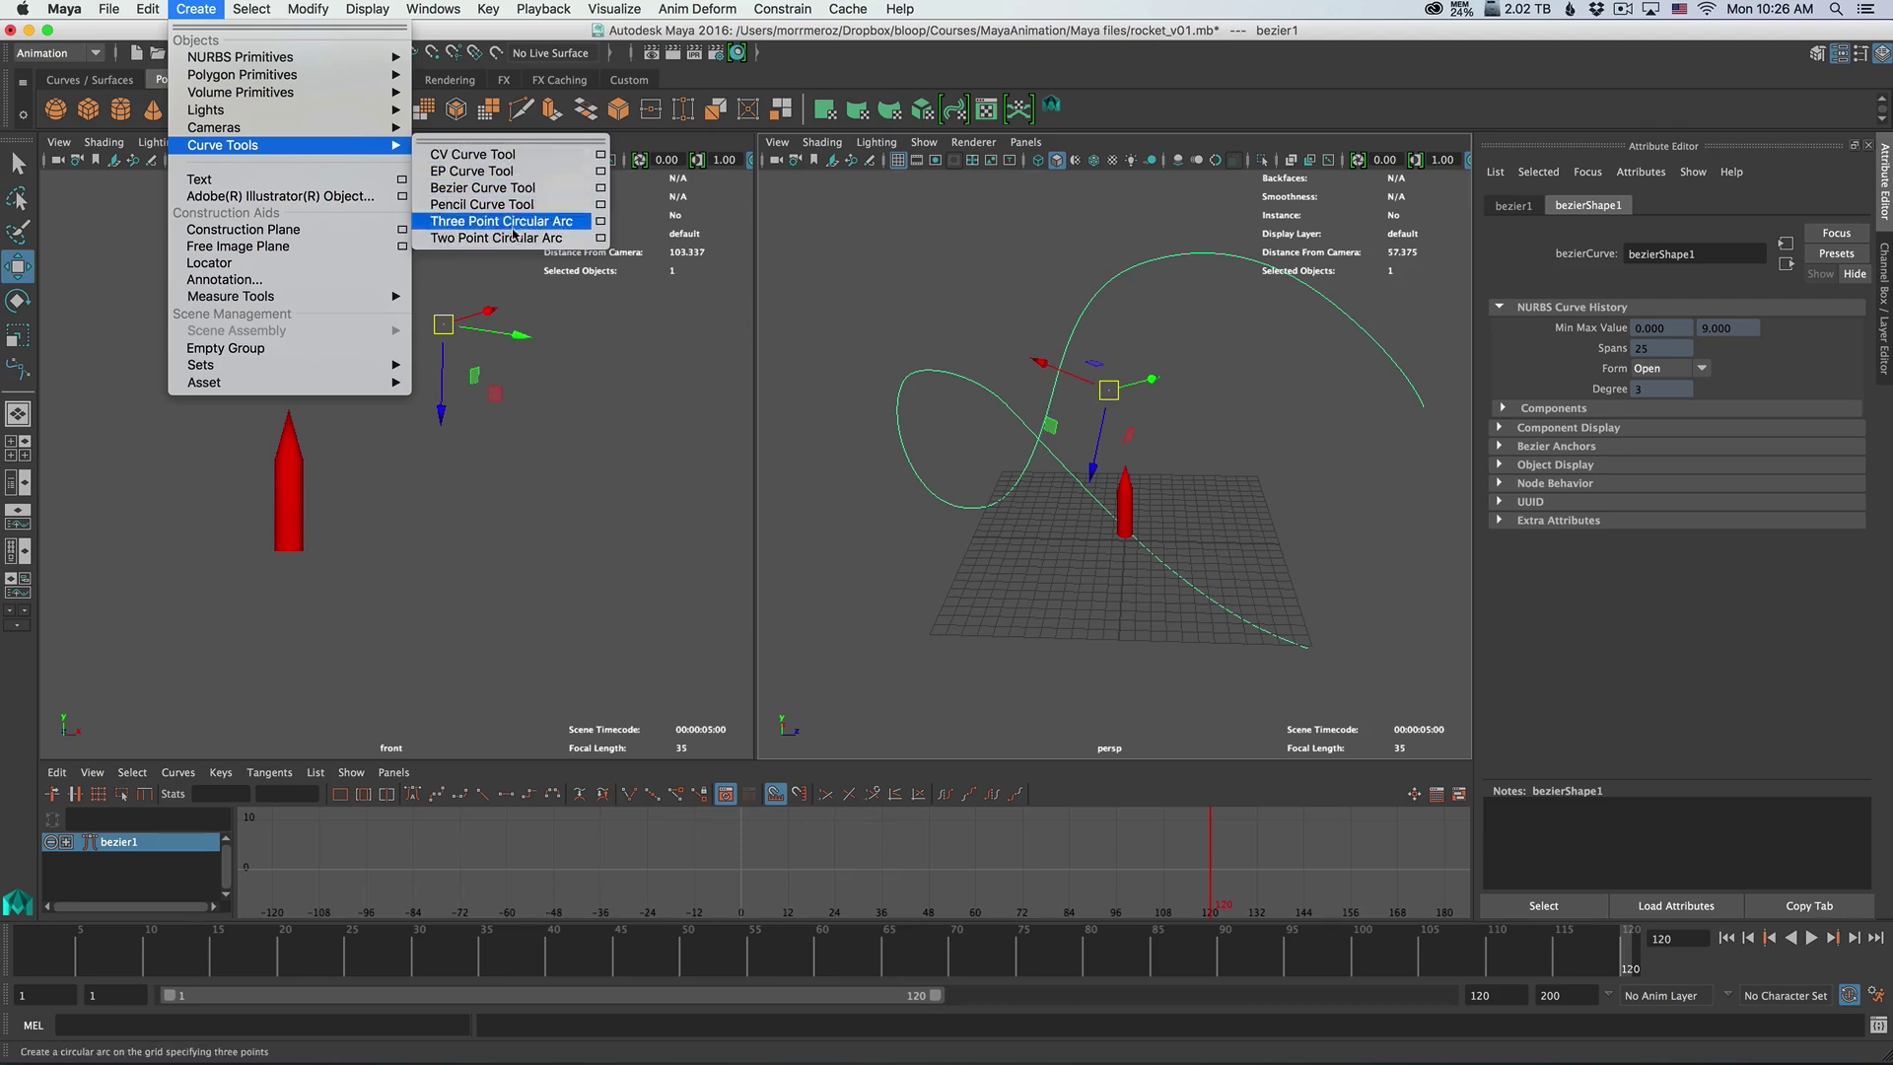
pyautogui.click(1002, 259)
pyautogui.click(1031, 307)
pyautogui.click(1128, 492)
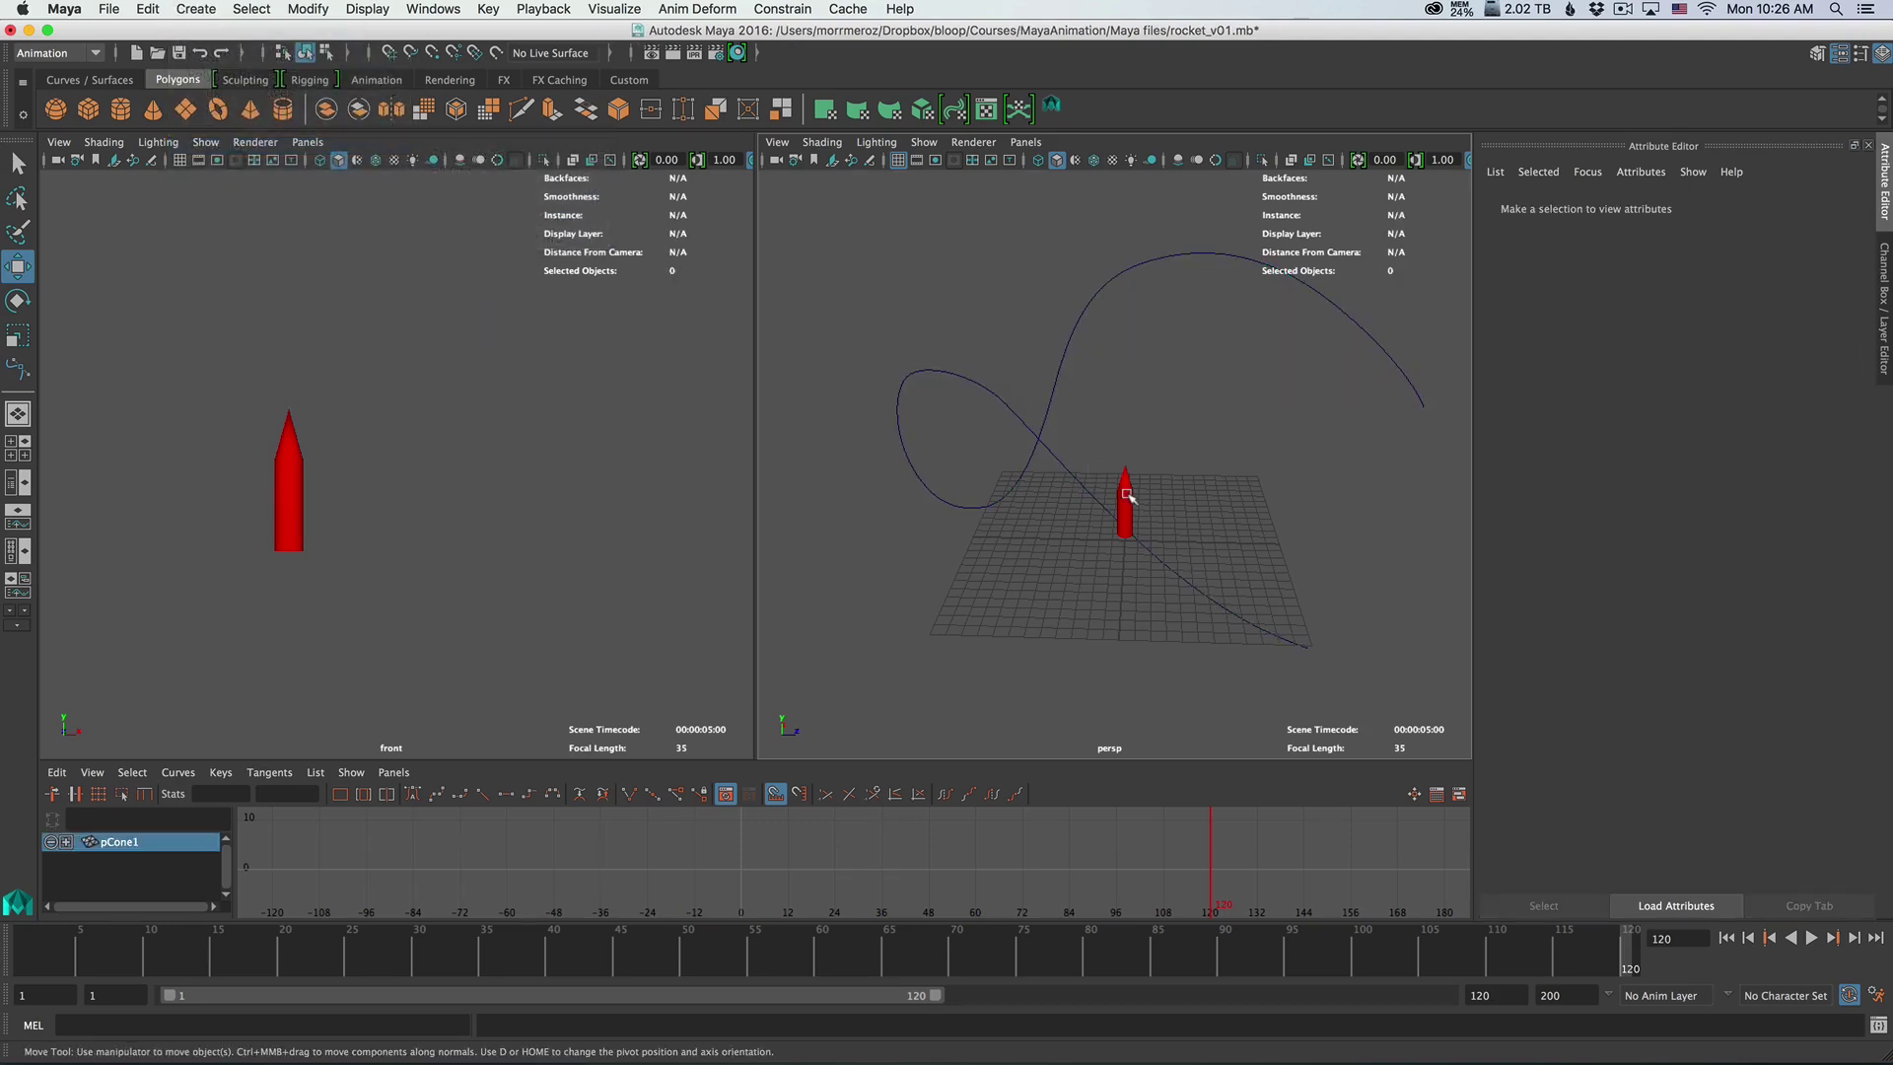
pyautogui.moveTo(1130, 493)
pyautogui.keyDown('alt'); pyautogui.mouseDown()
pyautogui.moveTo(1025, 498)
pyautogui.moveTo(1136, 472)
pyautogui.mouseUp(); pyautogui.keyUp('alt')
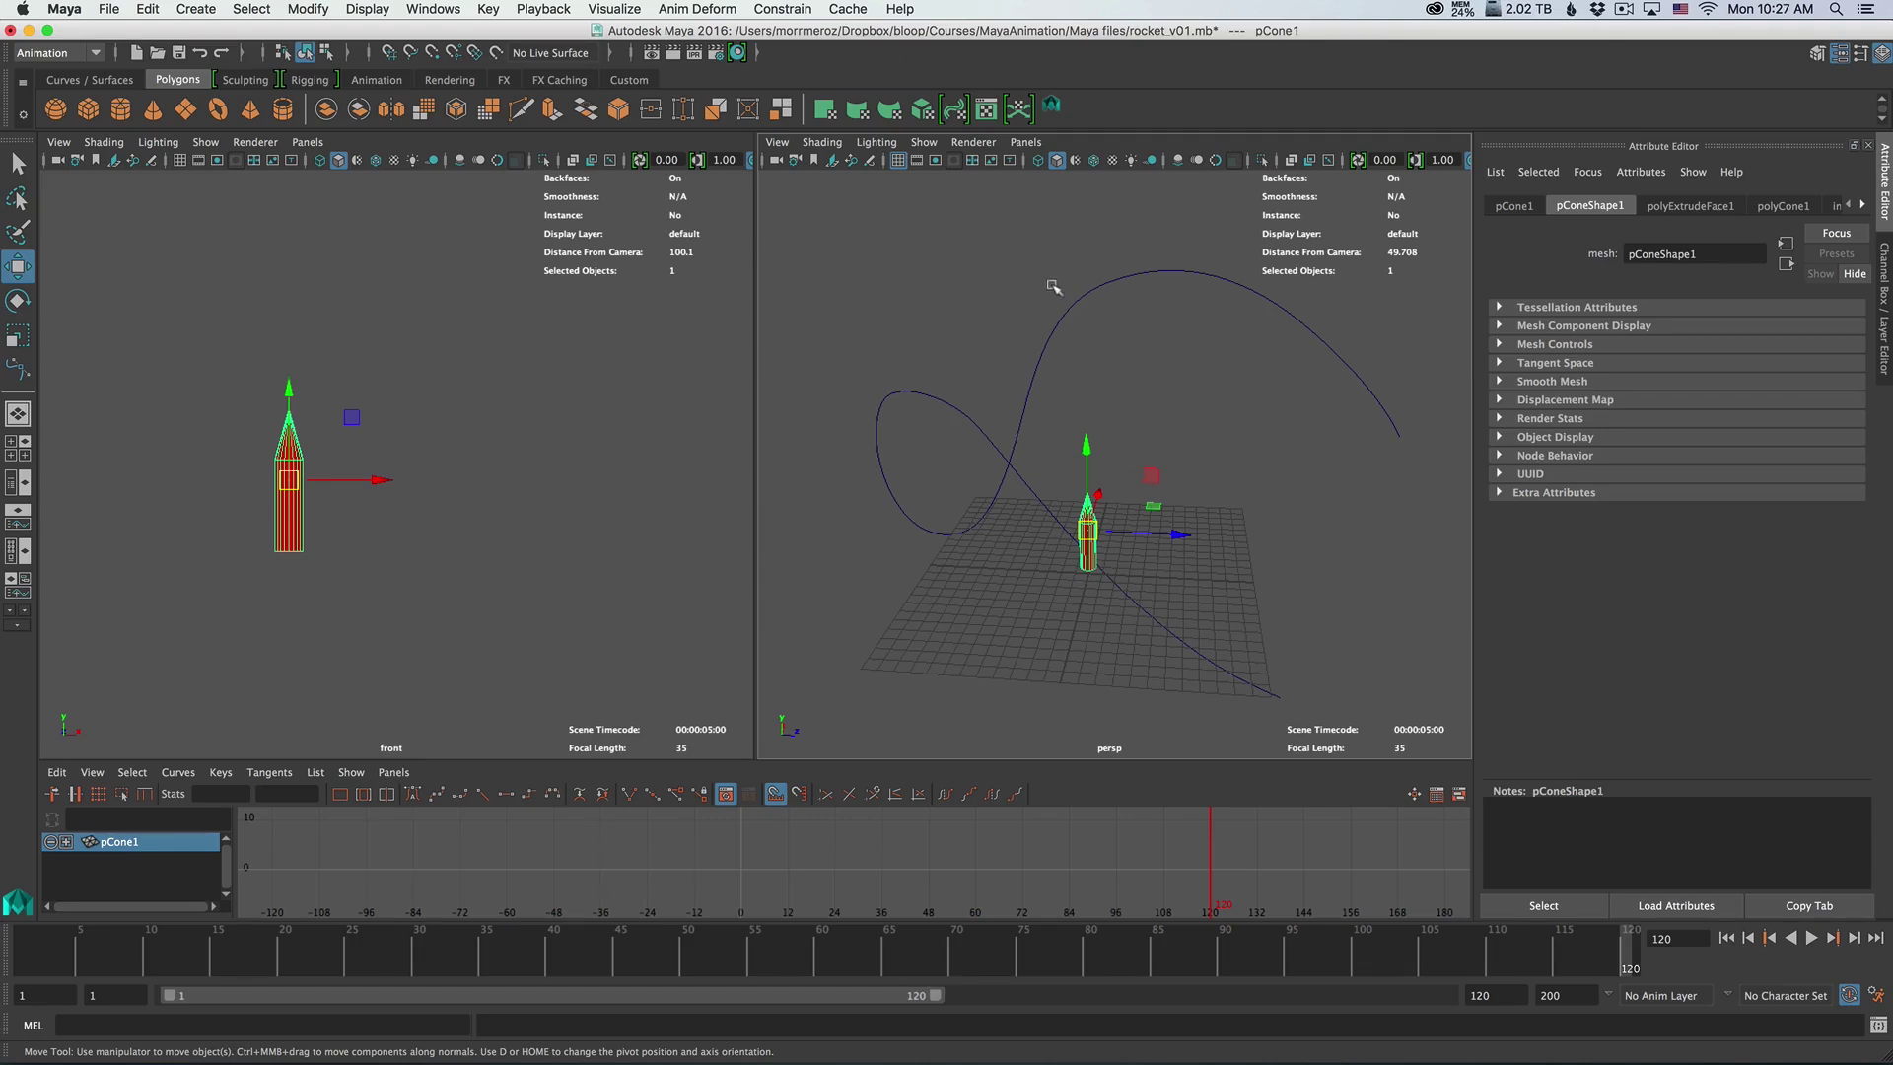
# Select the rocket followed by the bezier curve and open the options for Attach to Motion Path
pyautogui.click(1221, 418)
pyautogui.click(1089, 529)
pyautogui.keyDown('shift'); pyautogui.click(1037, 362); pyautogui.keyUp('shift')
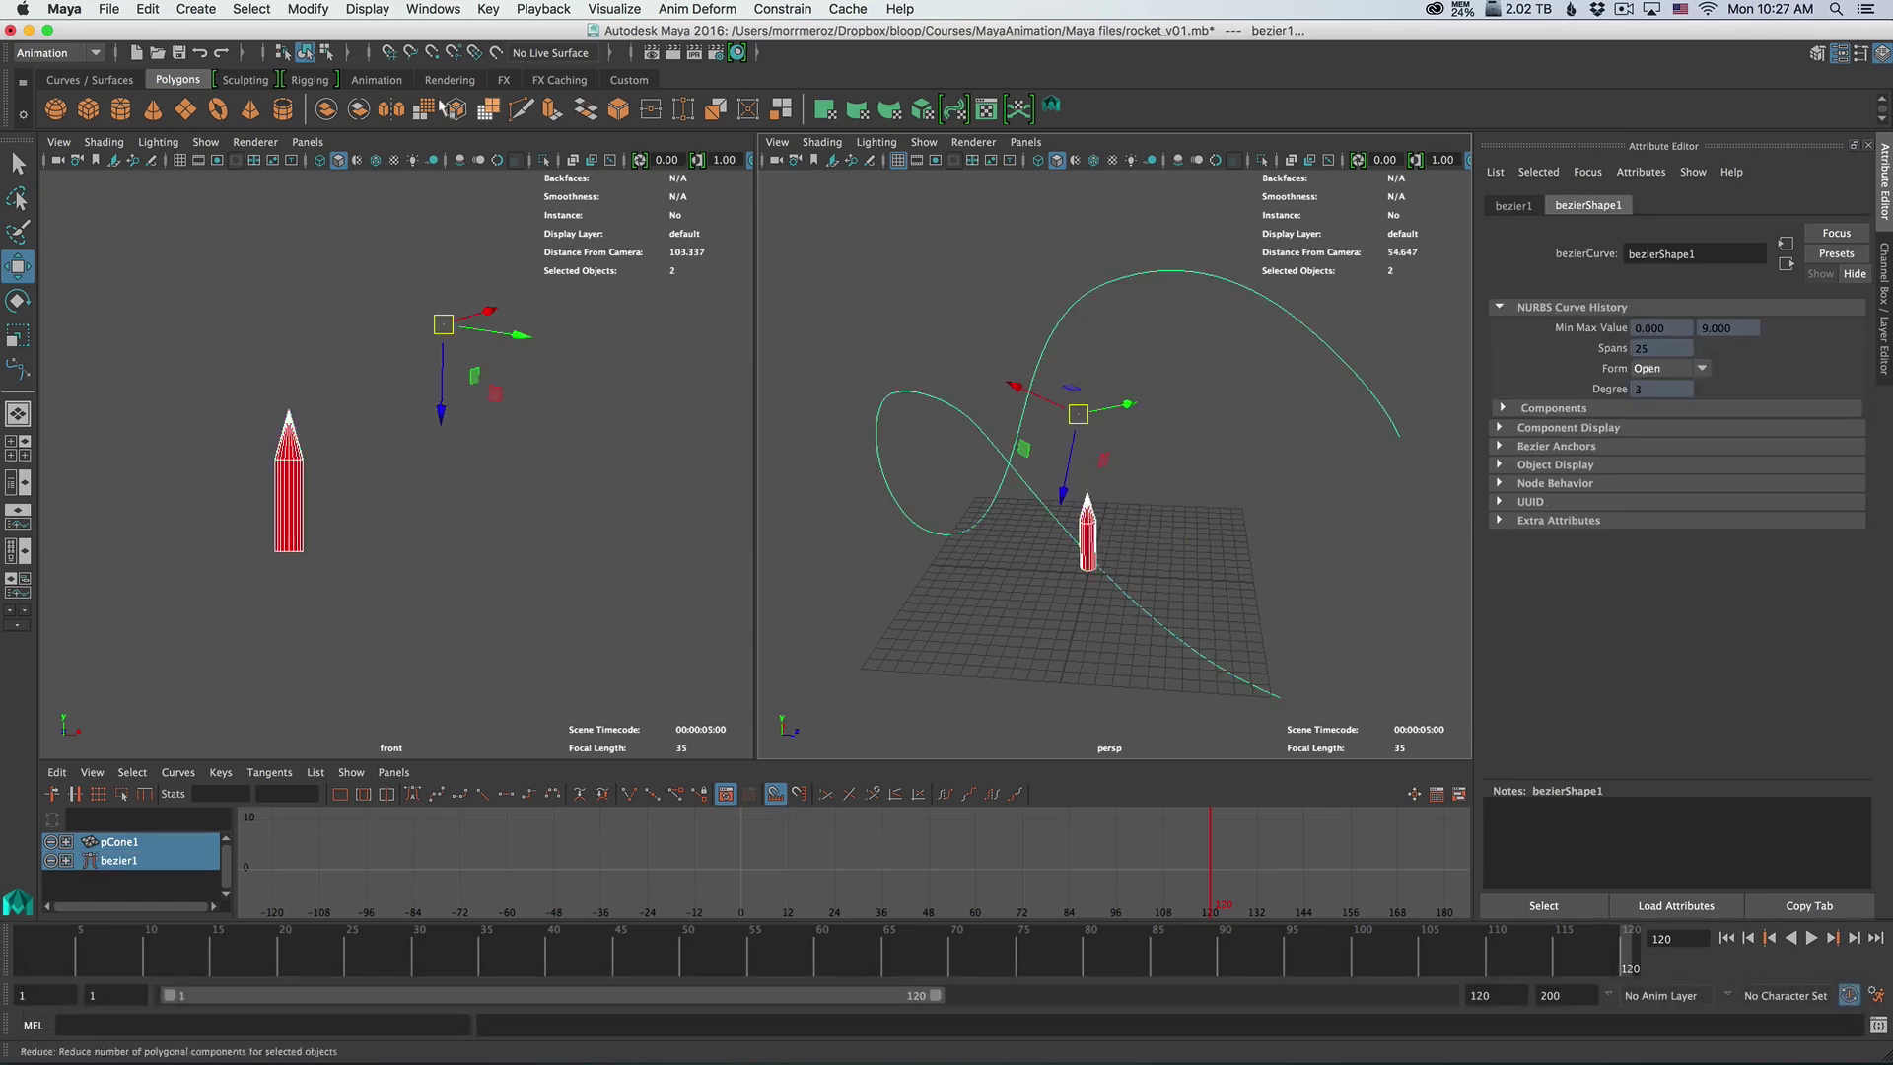
pyautogui.click(55, 53)
pyautogui.click(54, 112)
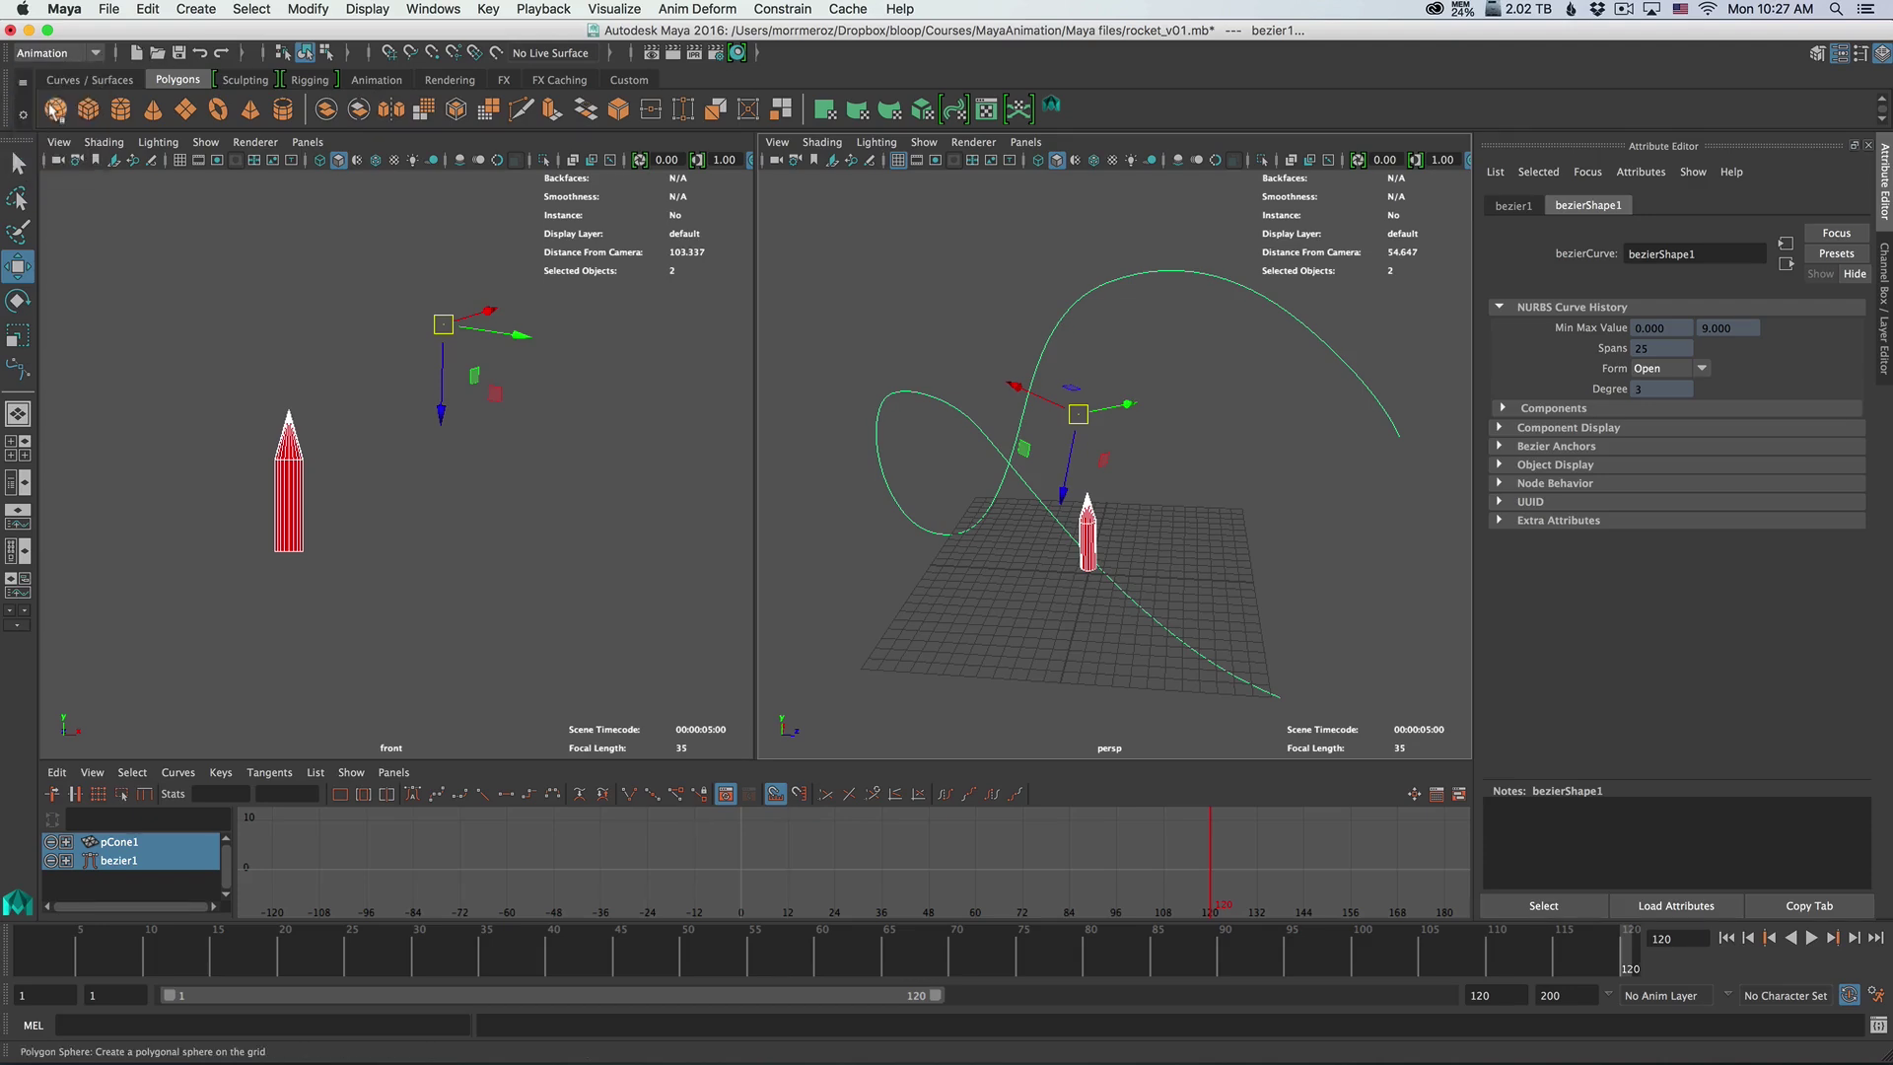
pyautogui.click(784, 9)
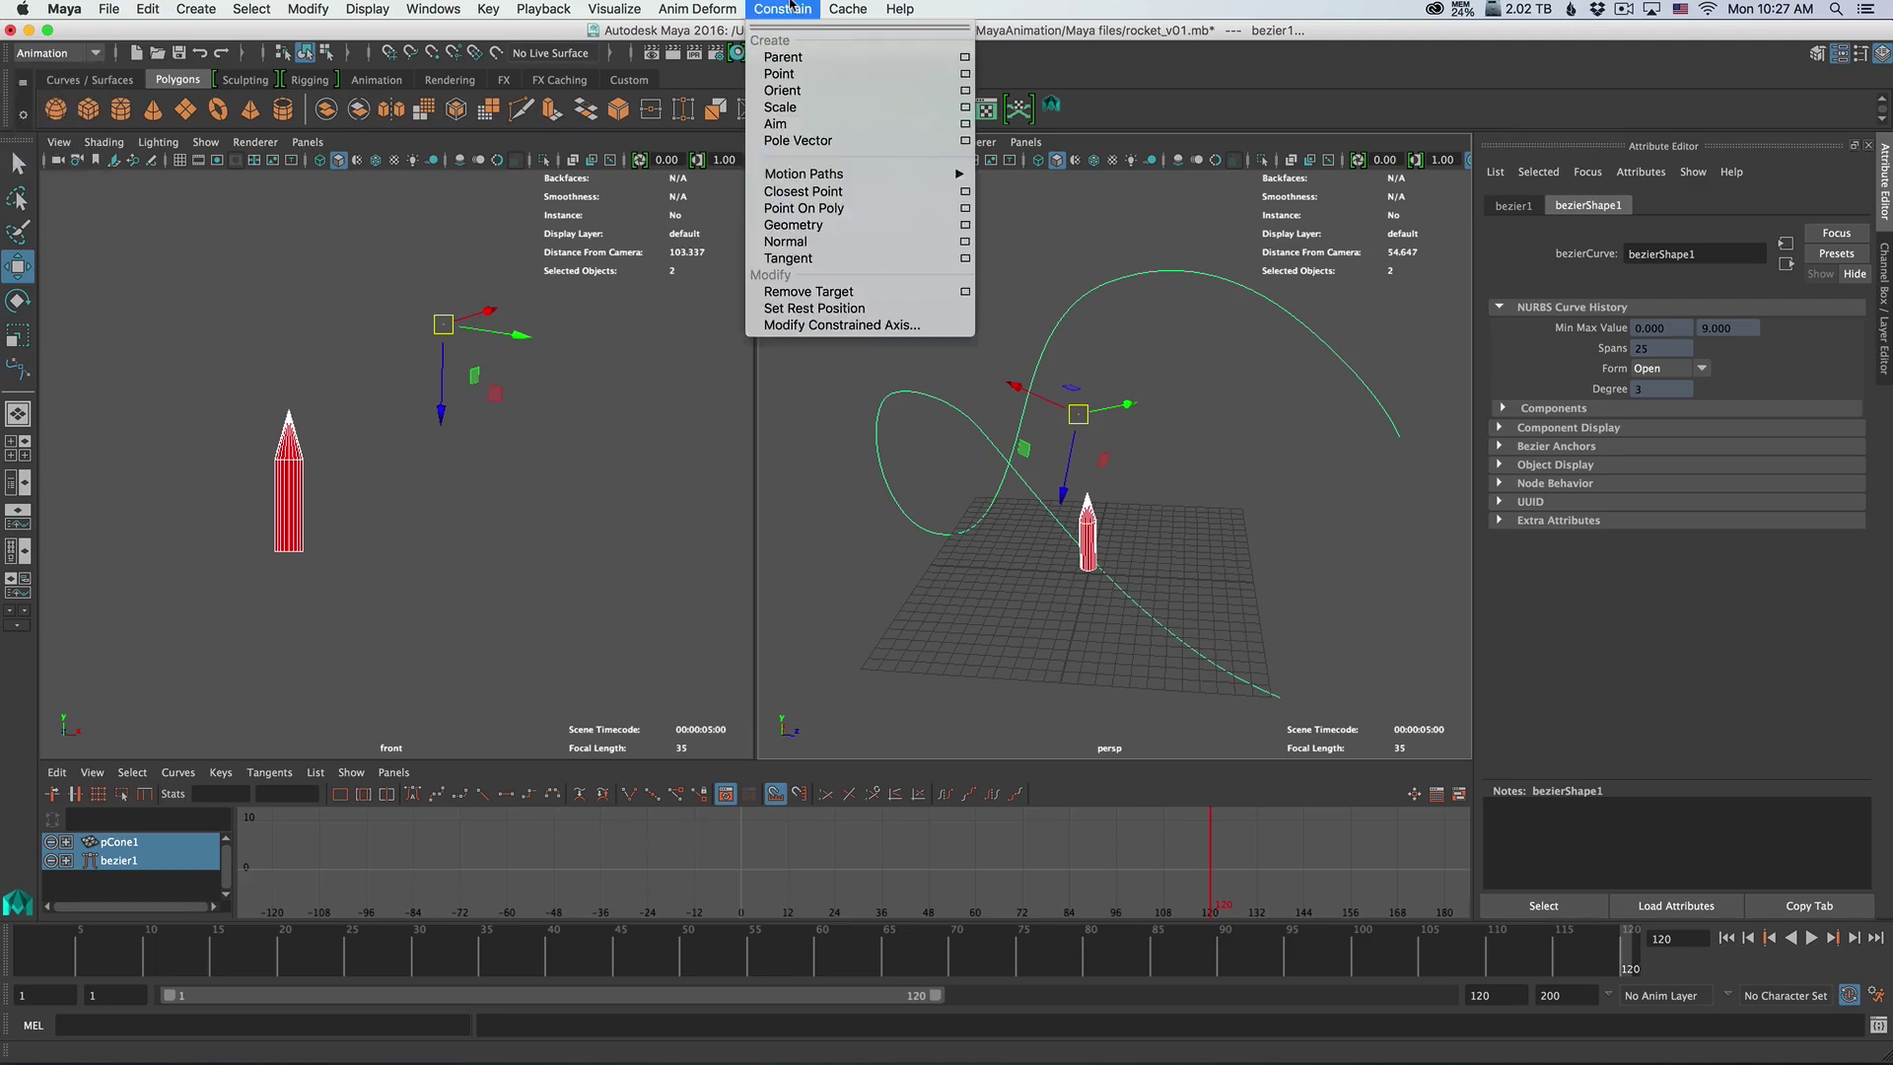
pyautogui.moveTo(922, 173)
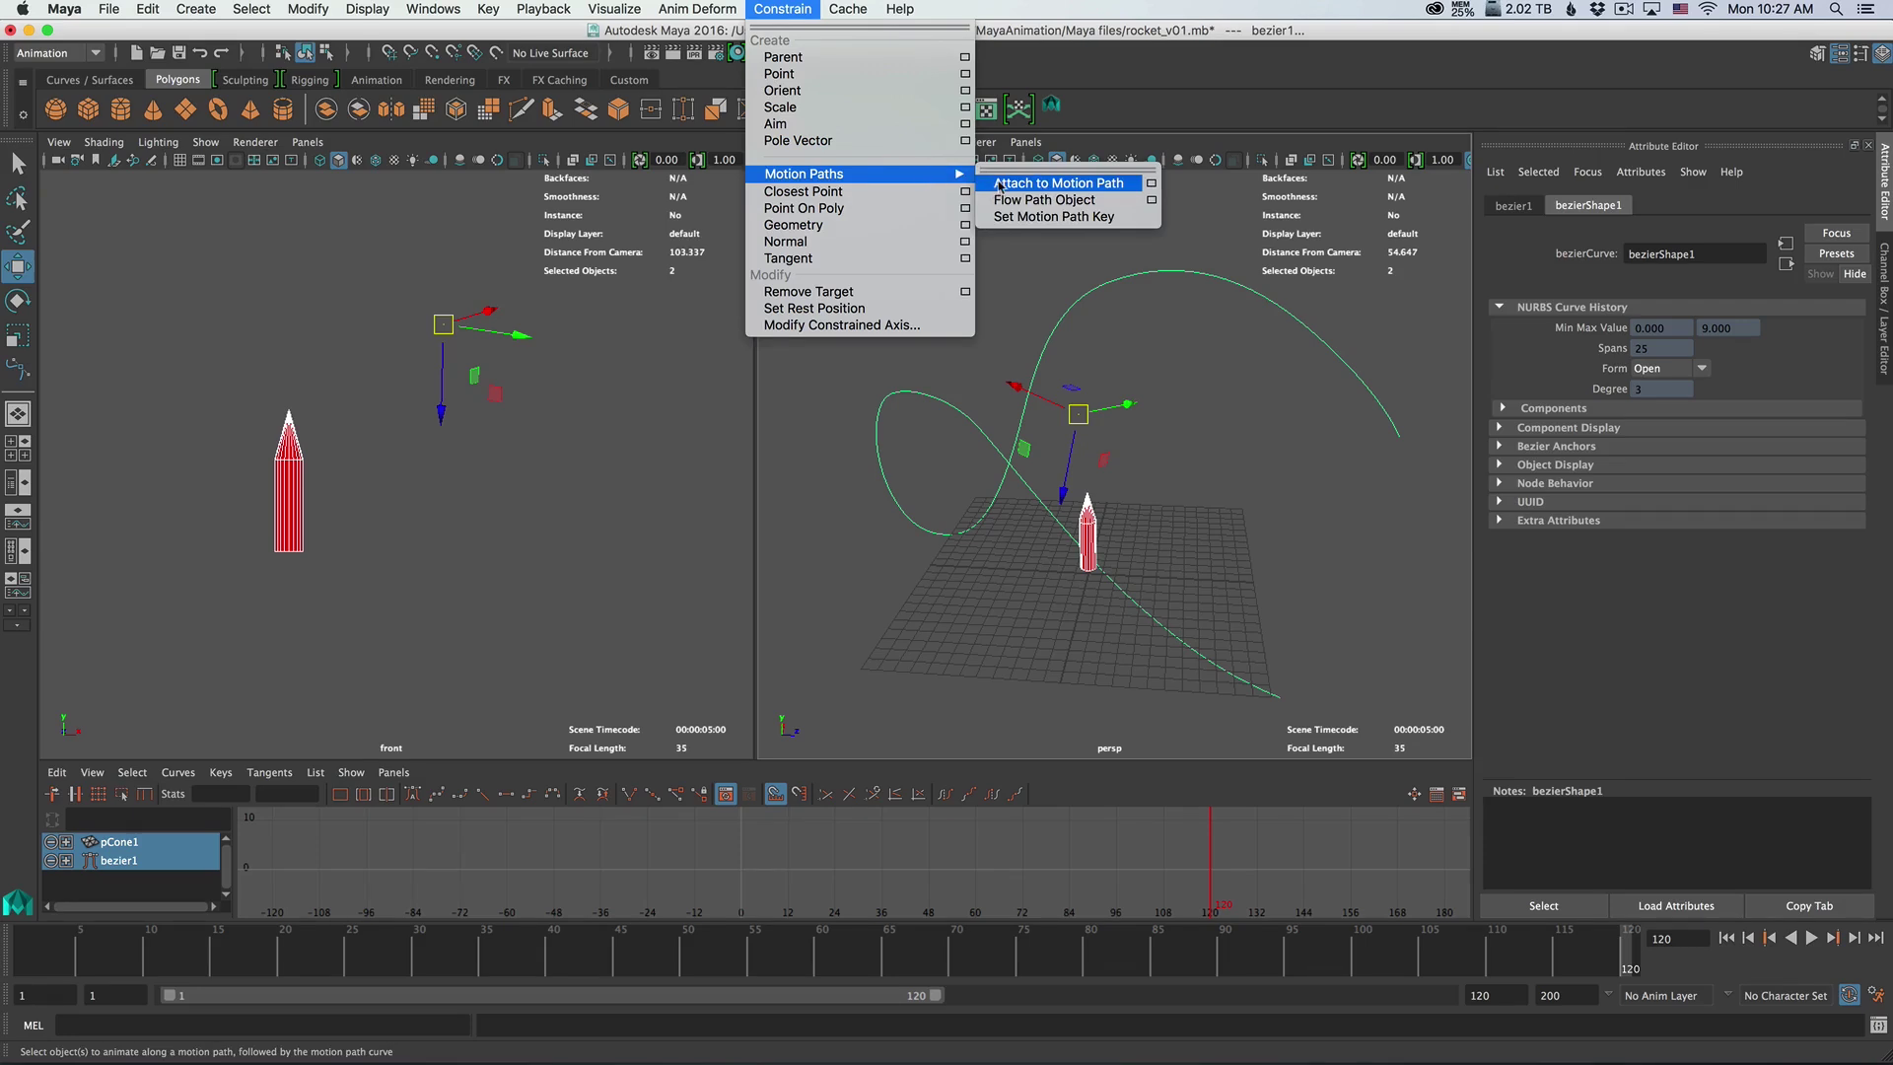
pyautogui.click(1151, 184)
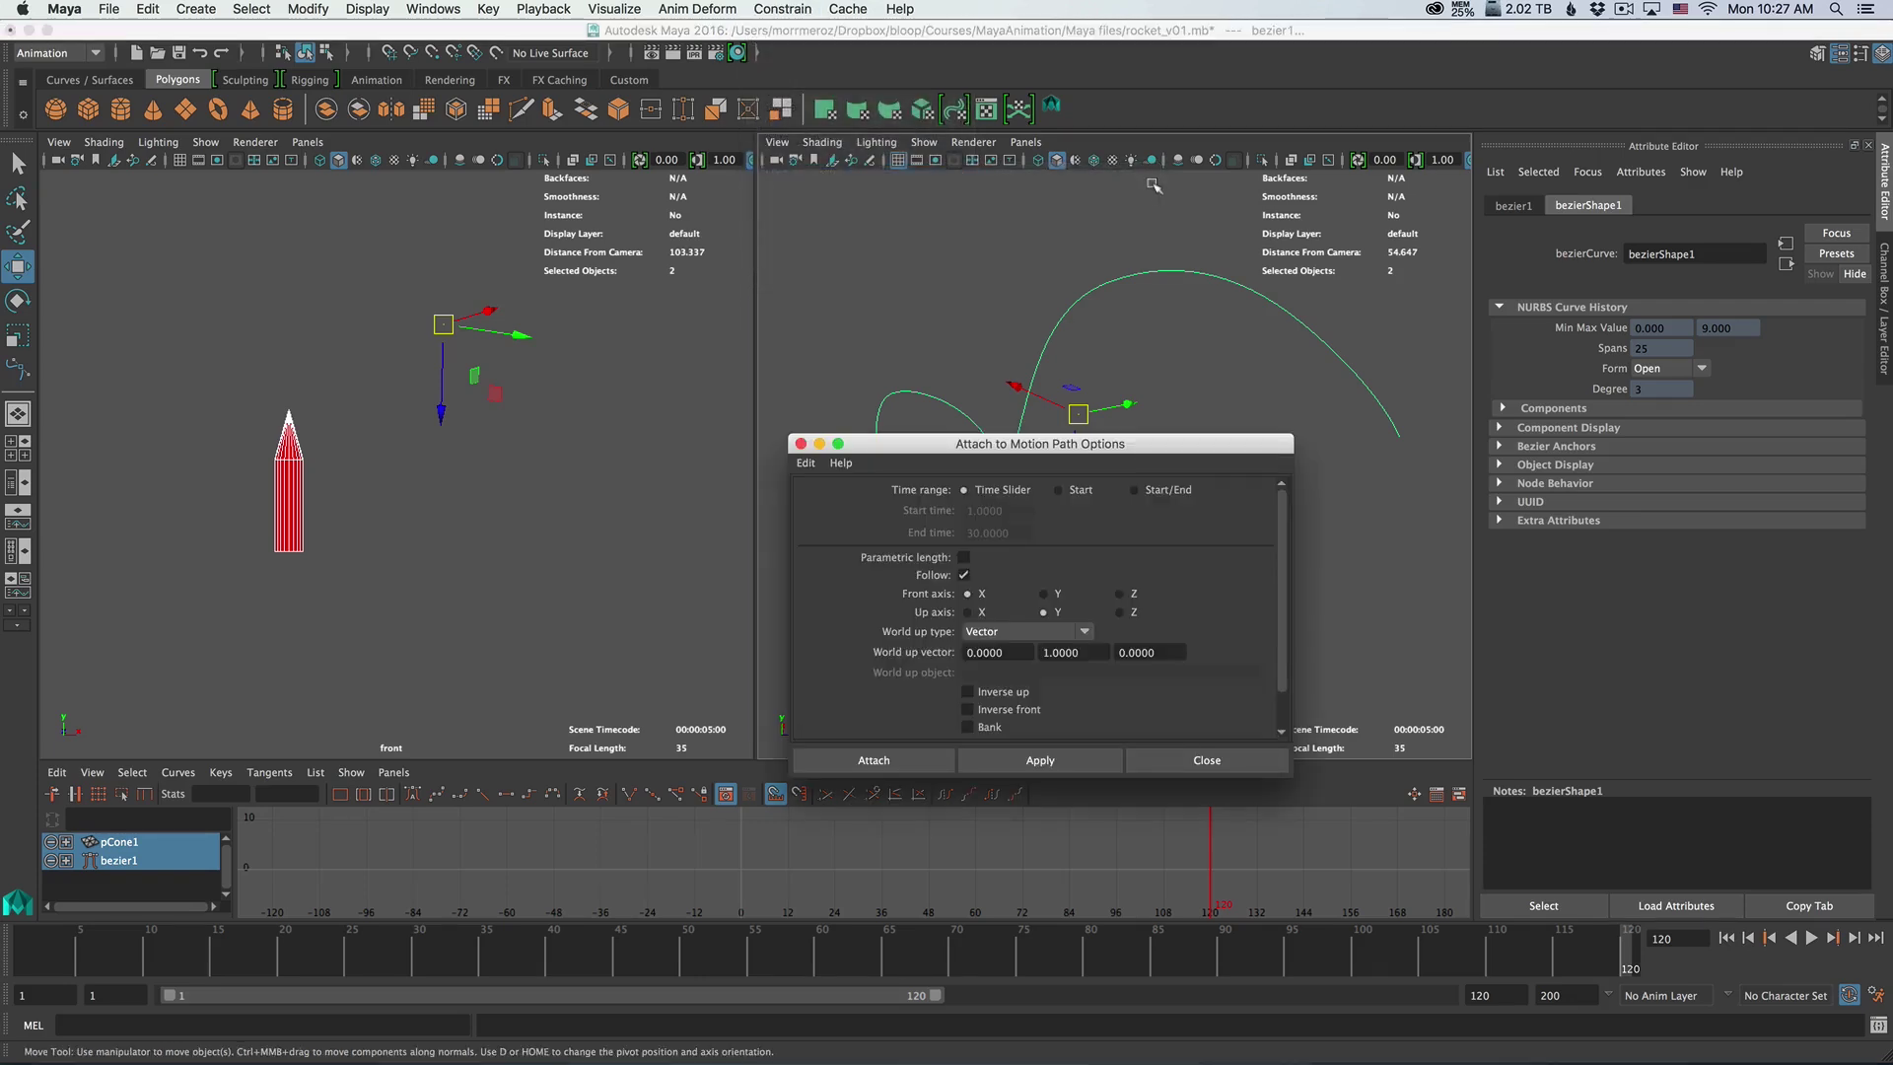
# Attach the rocket to the curve as a motion path using the Start/End time range
pyautogui.moveTo(1129, 439); pyautogui.dragTo(1123, 307)
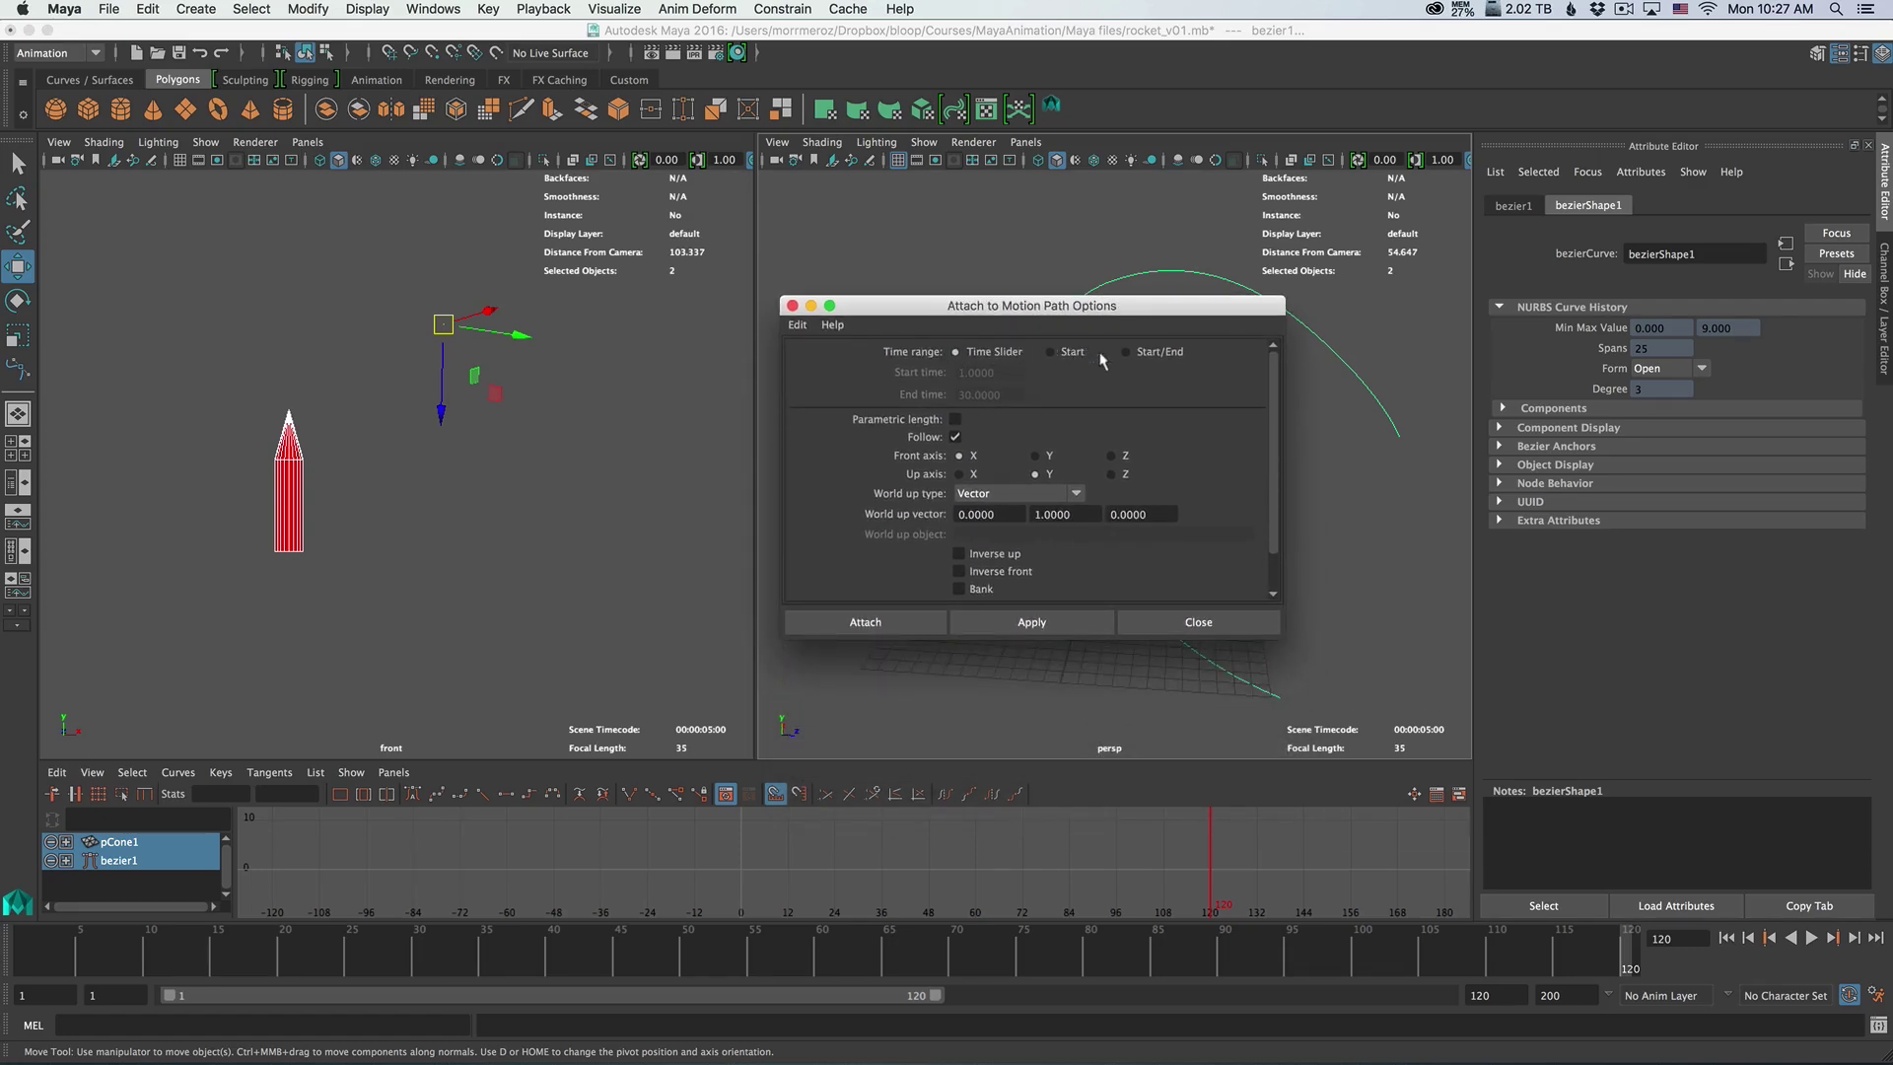
pyautogui.moveTo(1116, 315); pyautogui.dragTo(778, 309)
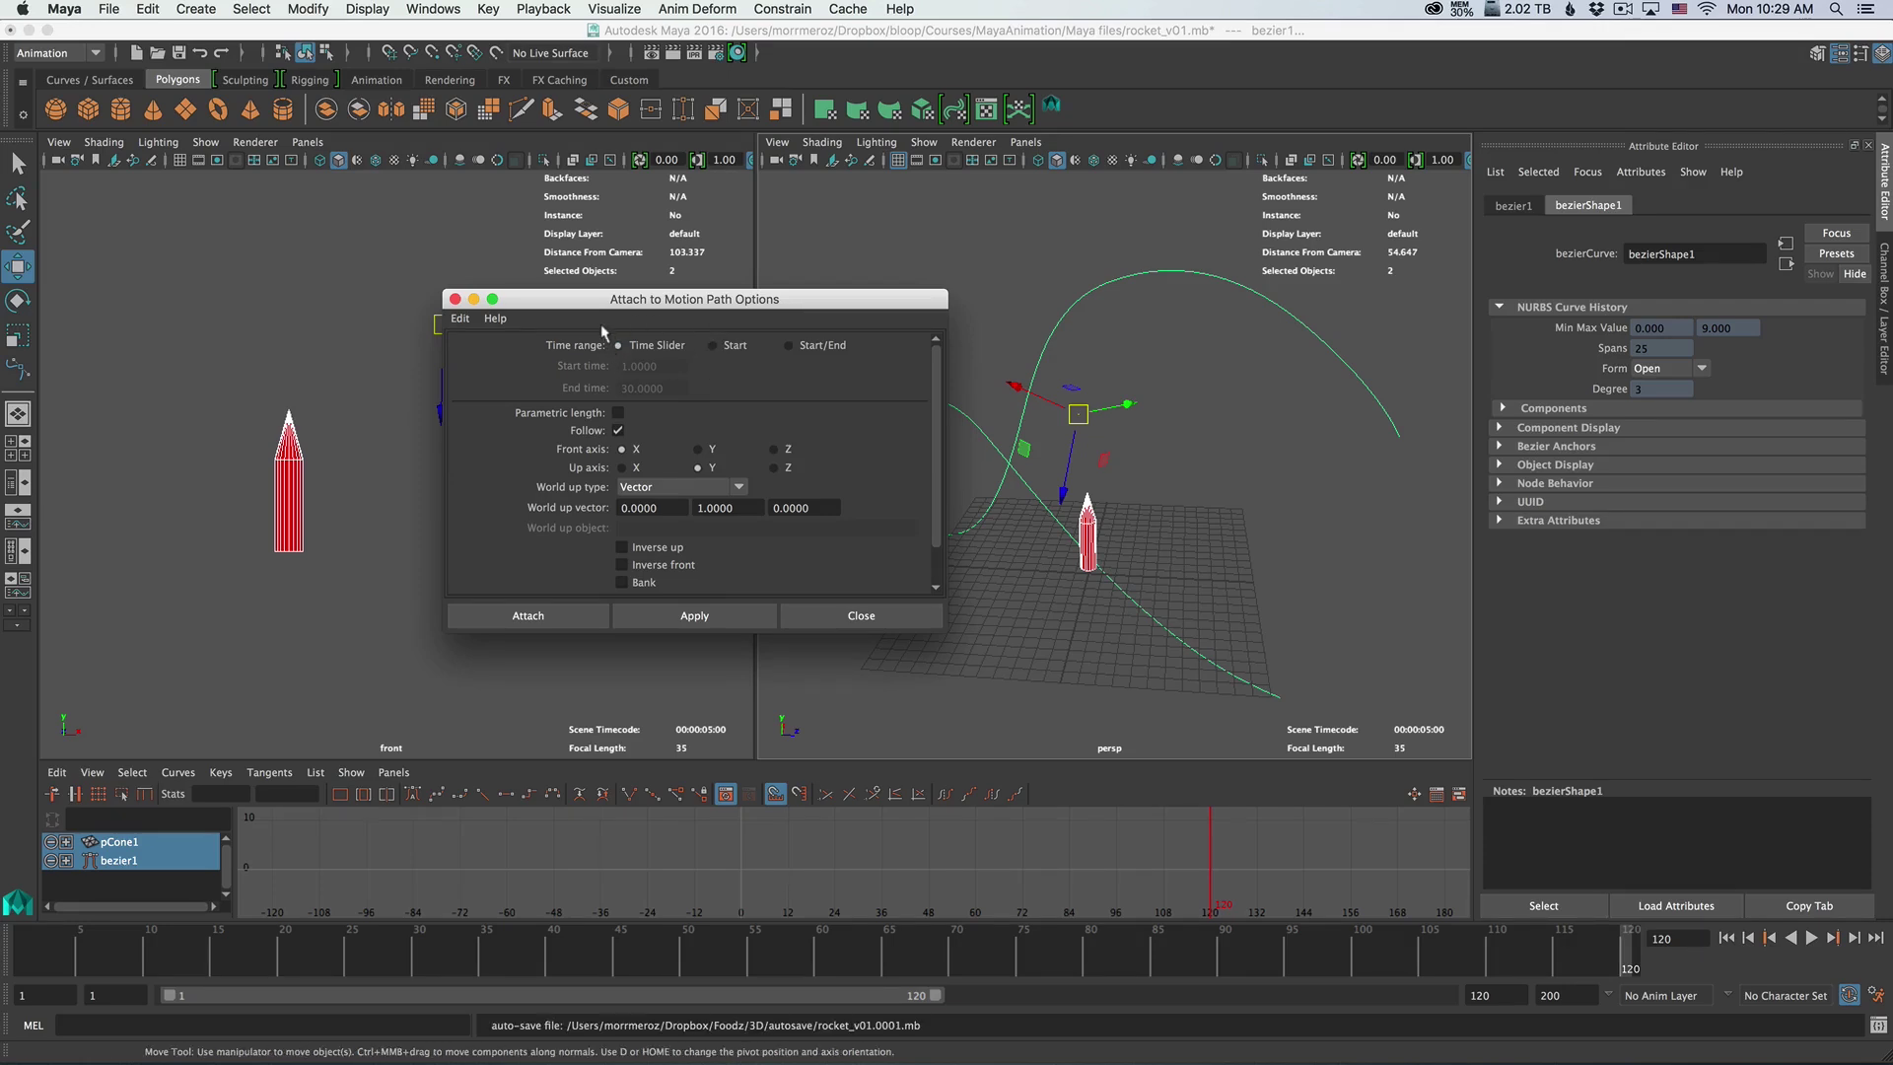
pyautogui.moveTo(40, 961)
pyautogui.mouseDown()
pyautogui.moveTo(5, 954)
pyautogui.moveTo(1631, 954)
pyautogui.mouseUp()
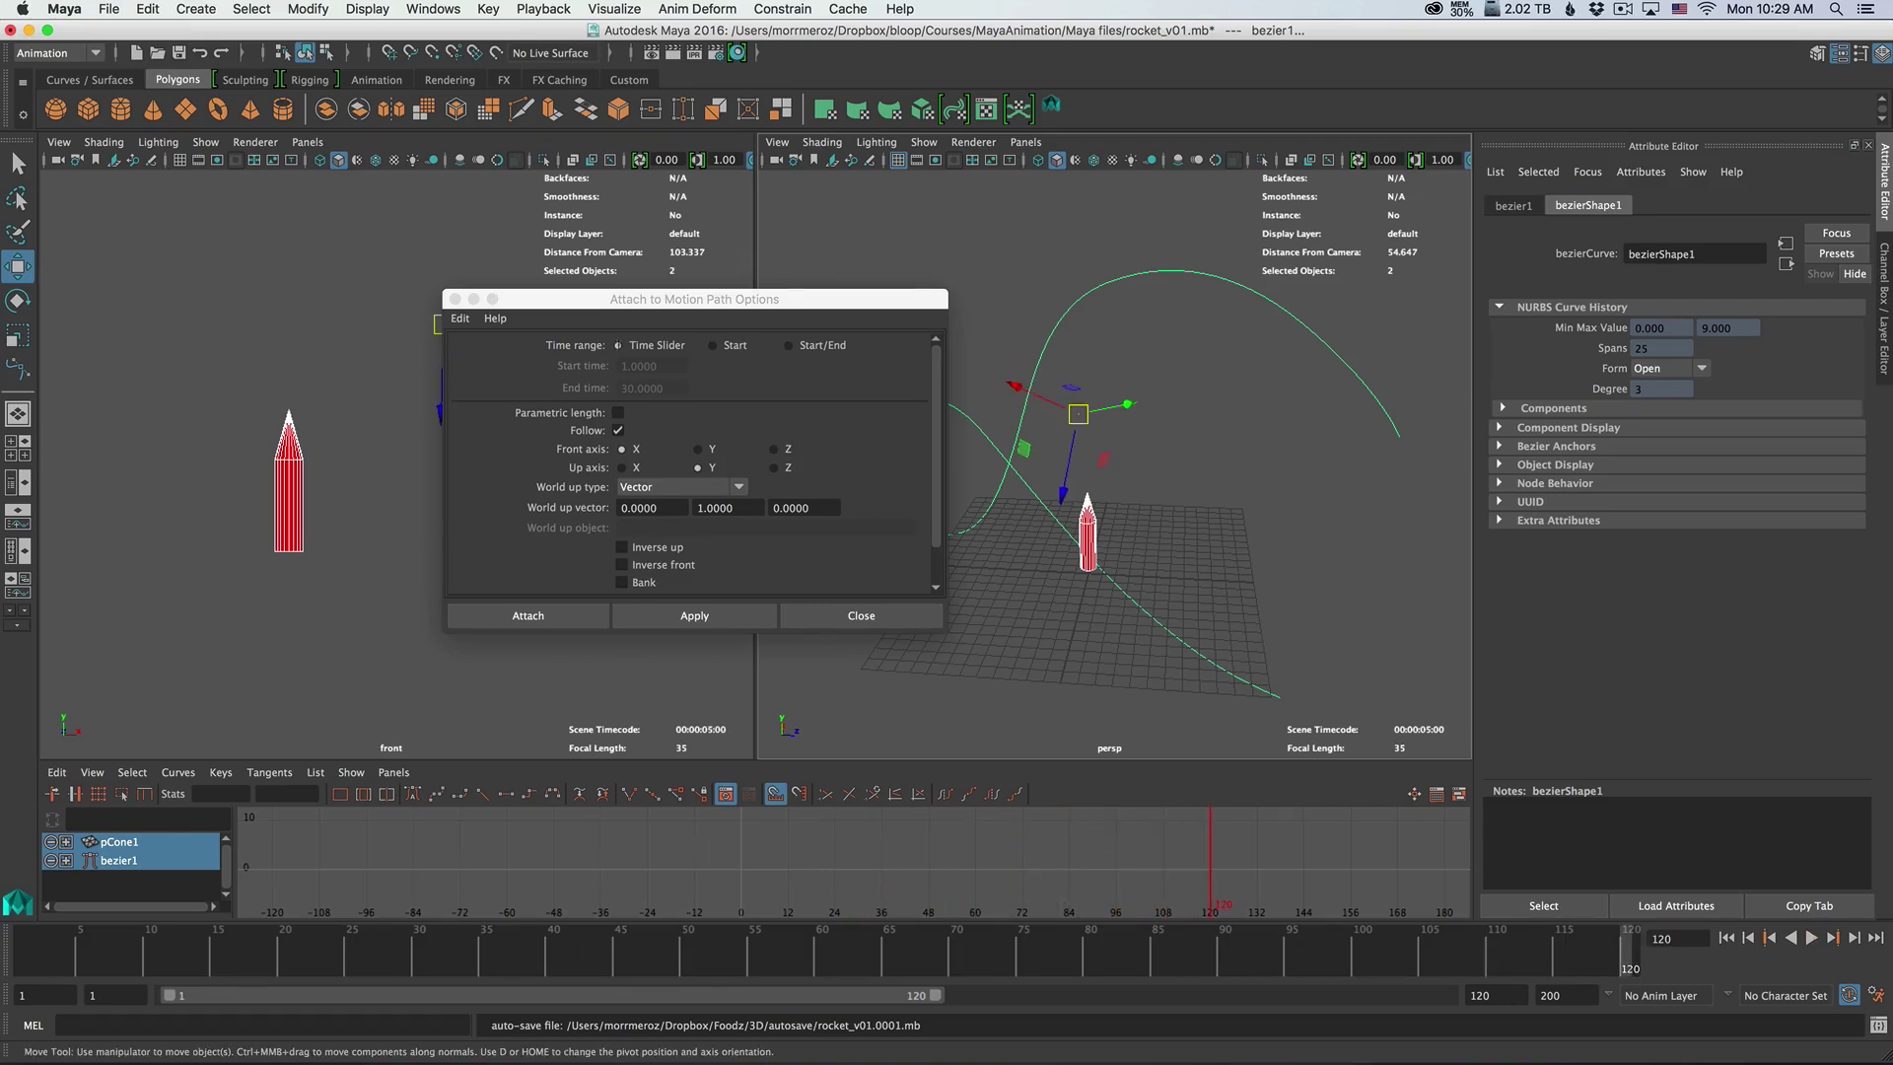
pyautogui.click(712, 345)
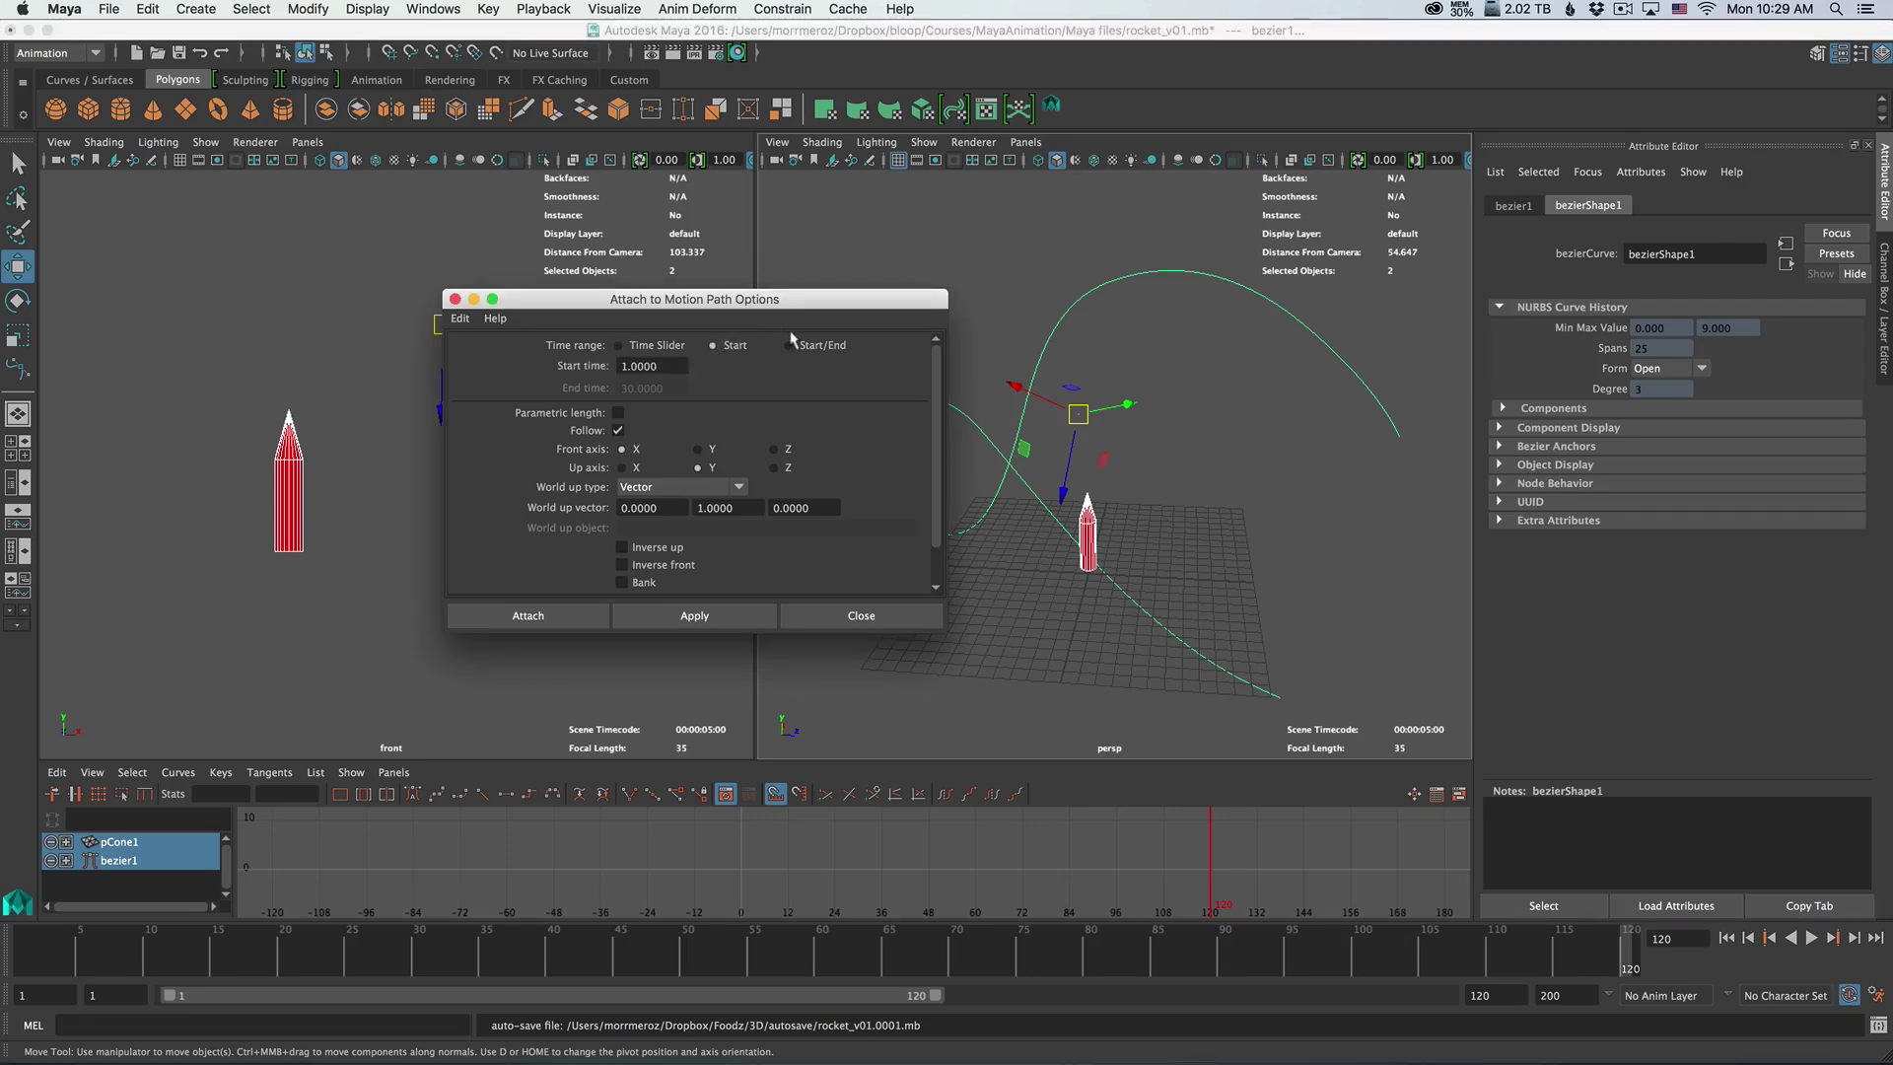
pyautogui.click(789, 345)
pyautogui.click(532, 616)
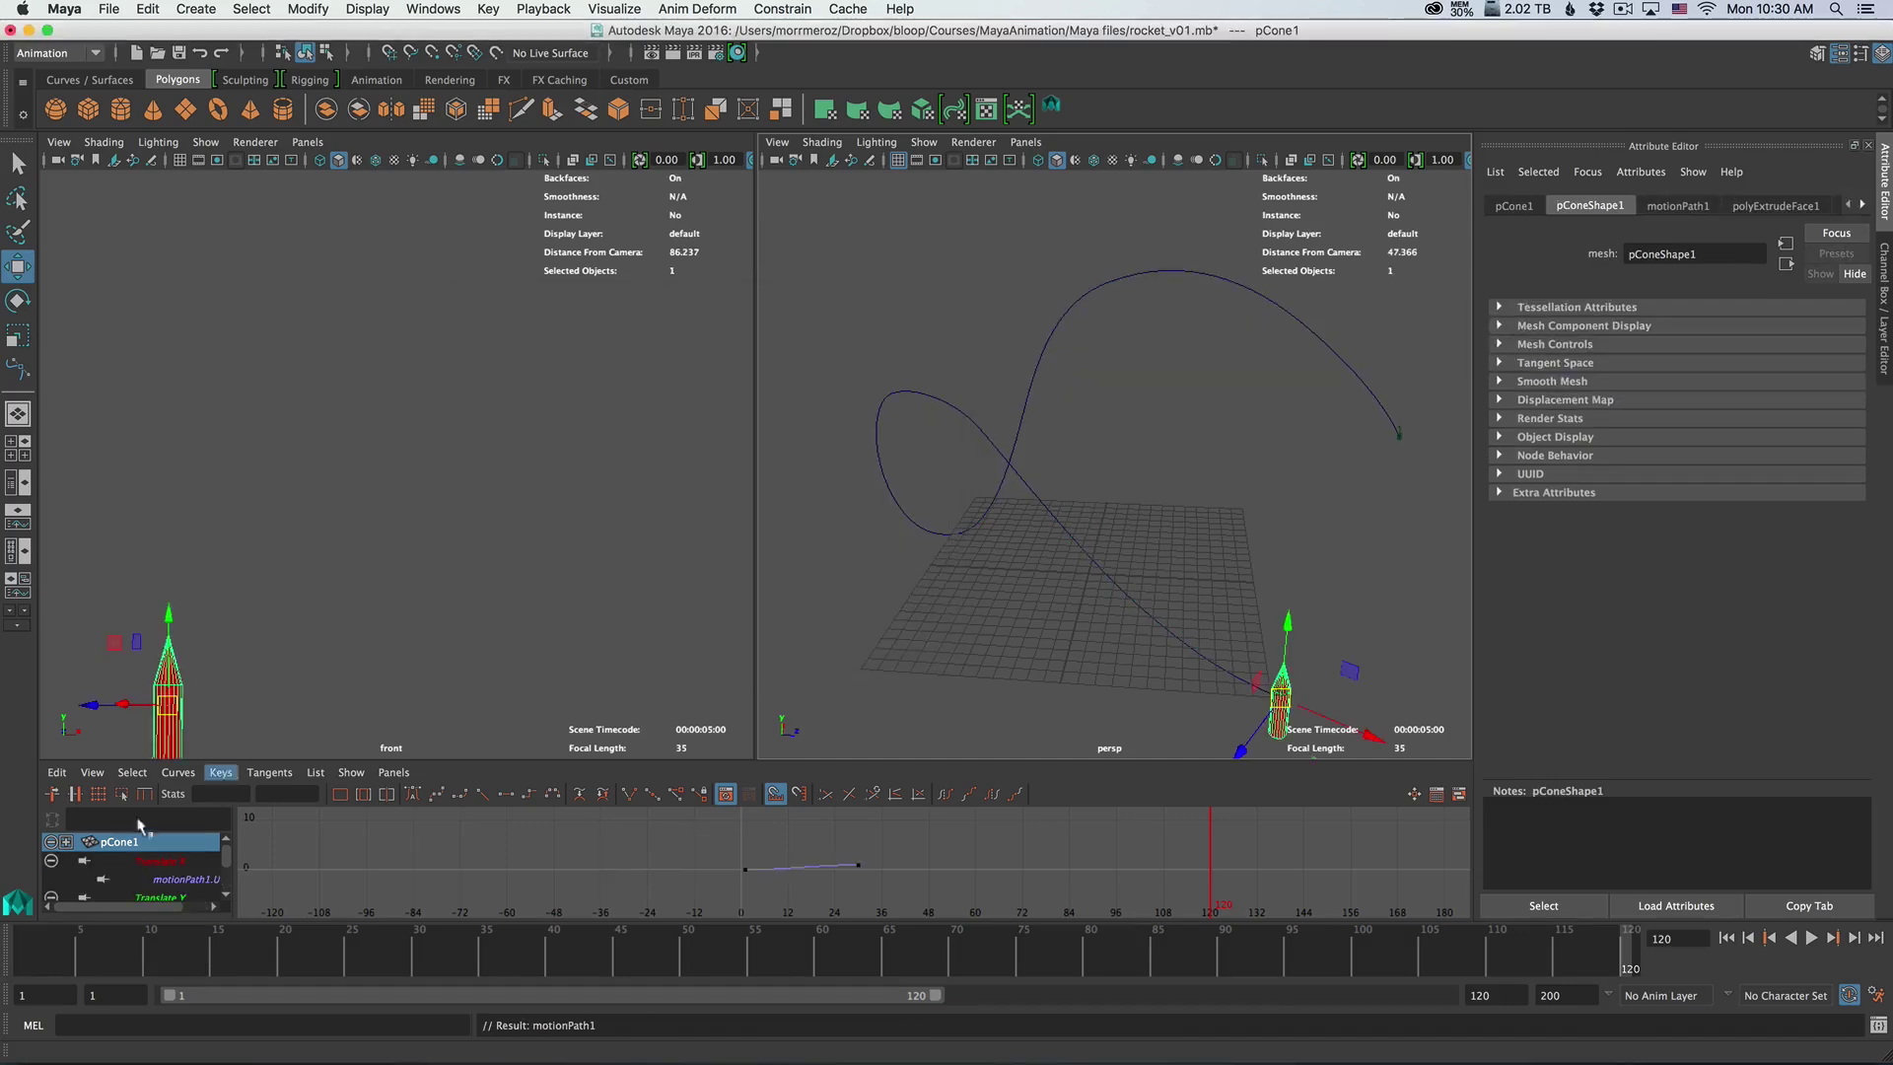
# Go to frame 30 and enlarge the Graph Editor to examine the rocket's whole motion path animation curve
pyautogui.moveTo(35, 961); pyautogui.dragTo(420, 970)
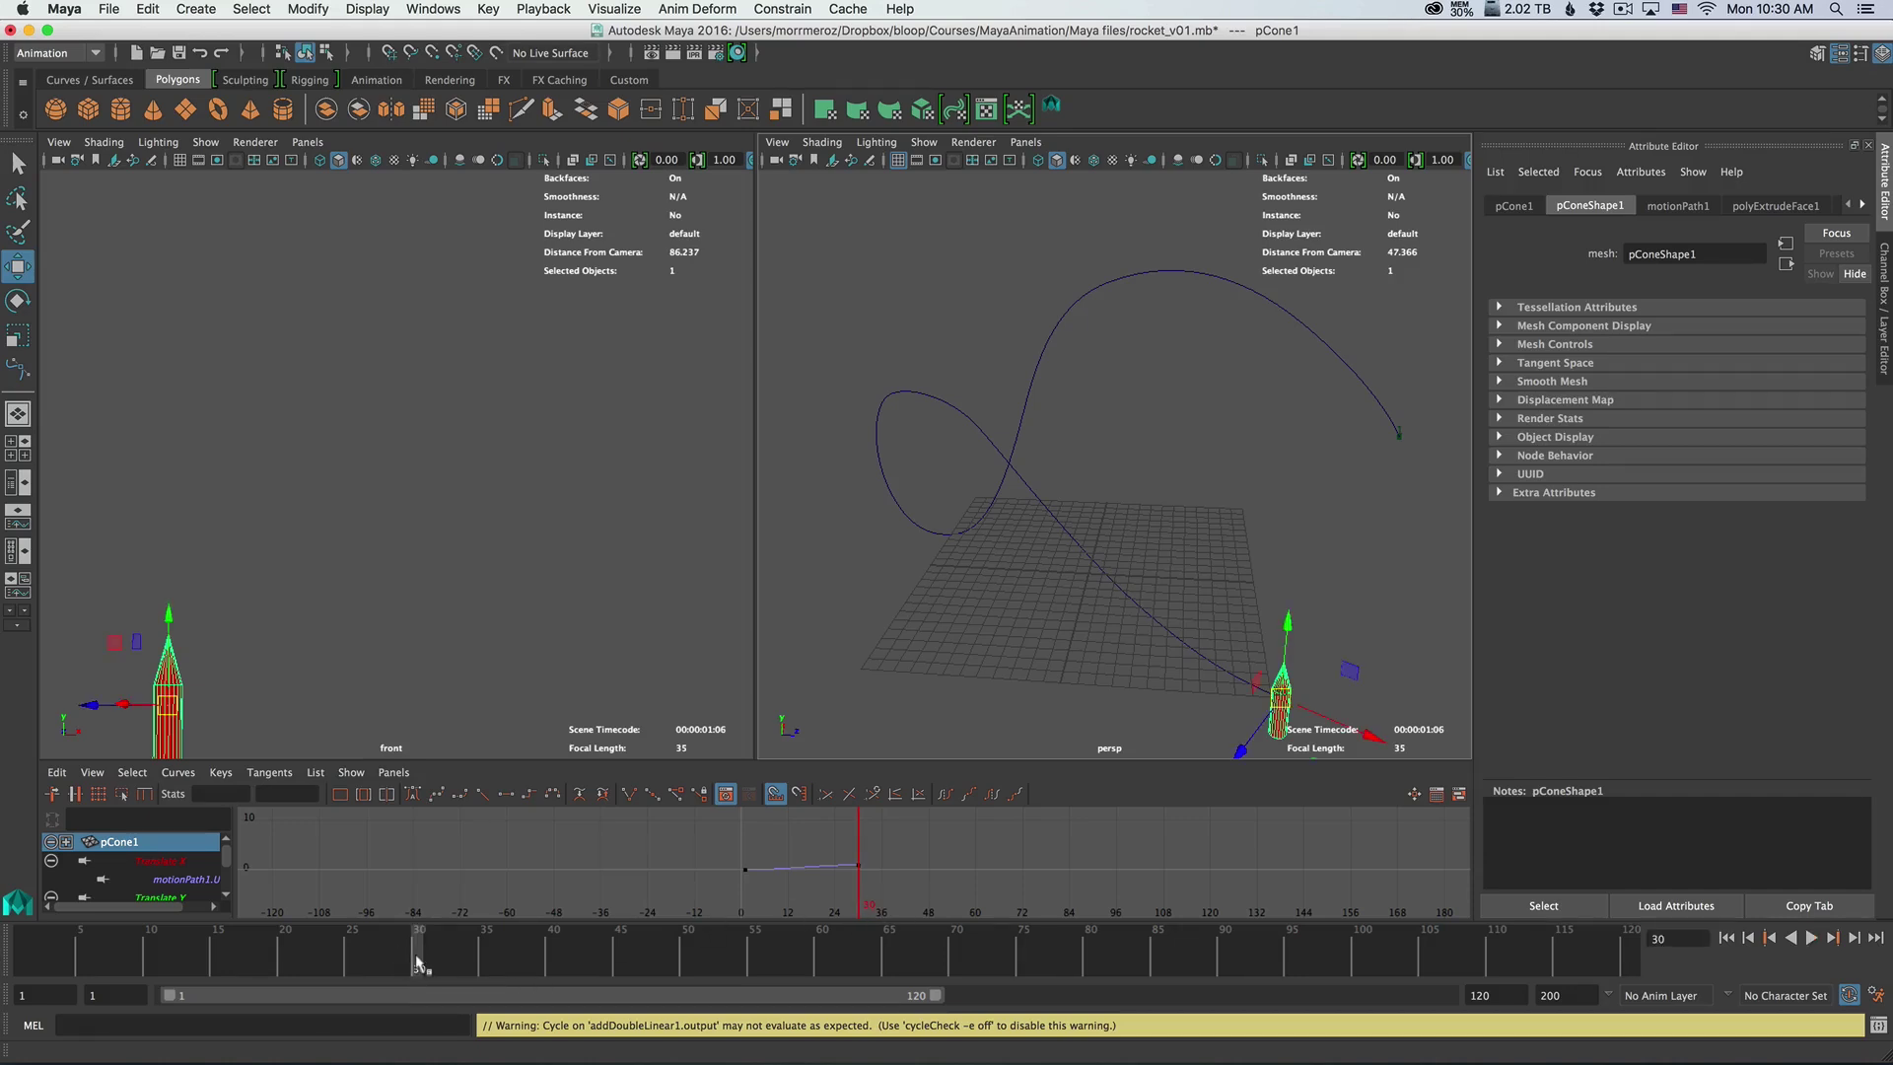
pyautogui.moveTo(572, 760); pyautogui.dragTo(569, 532)
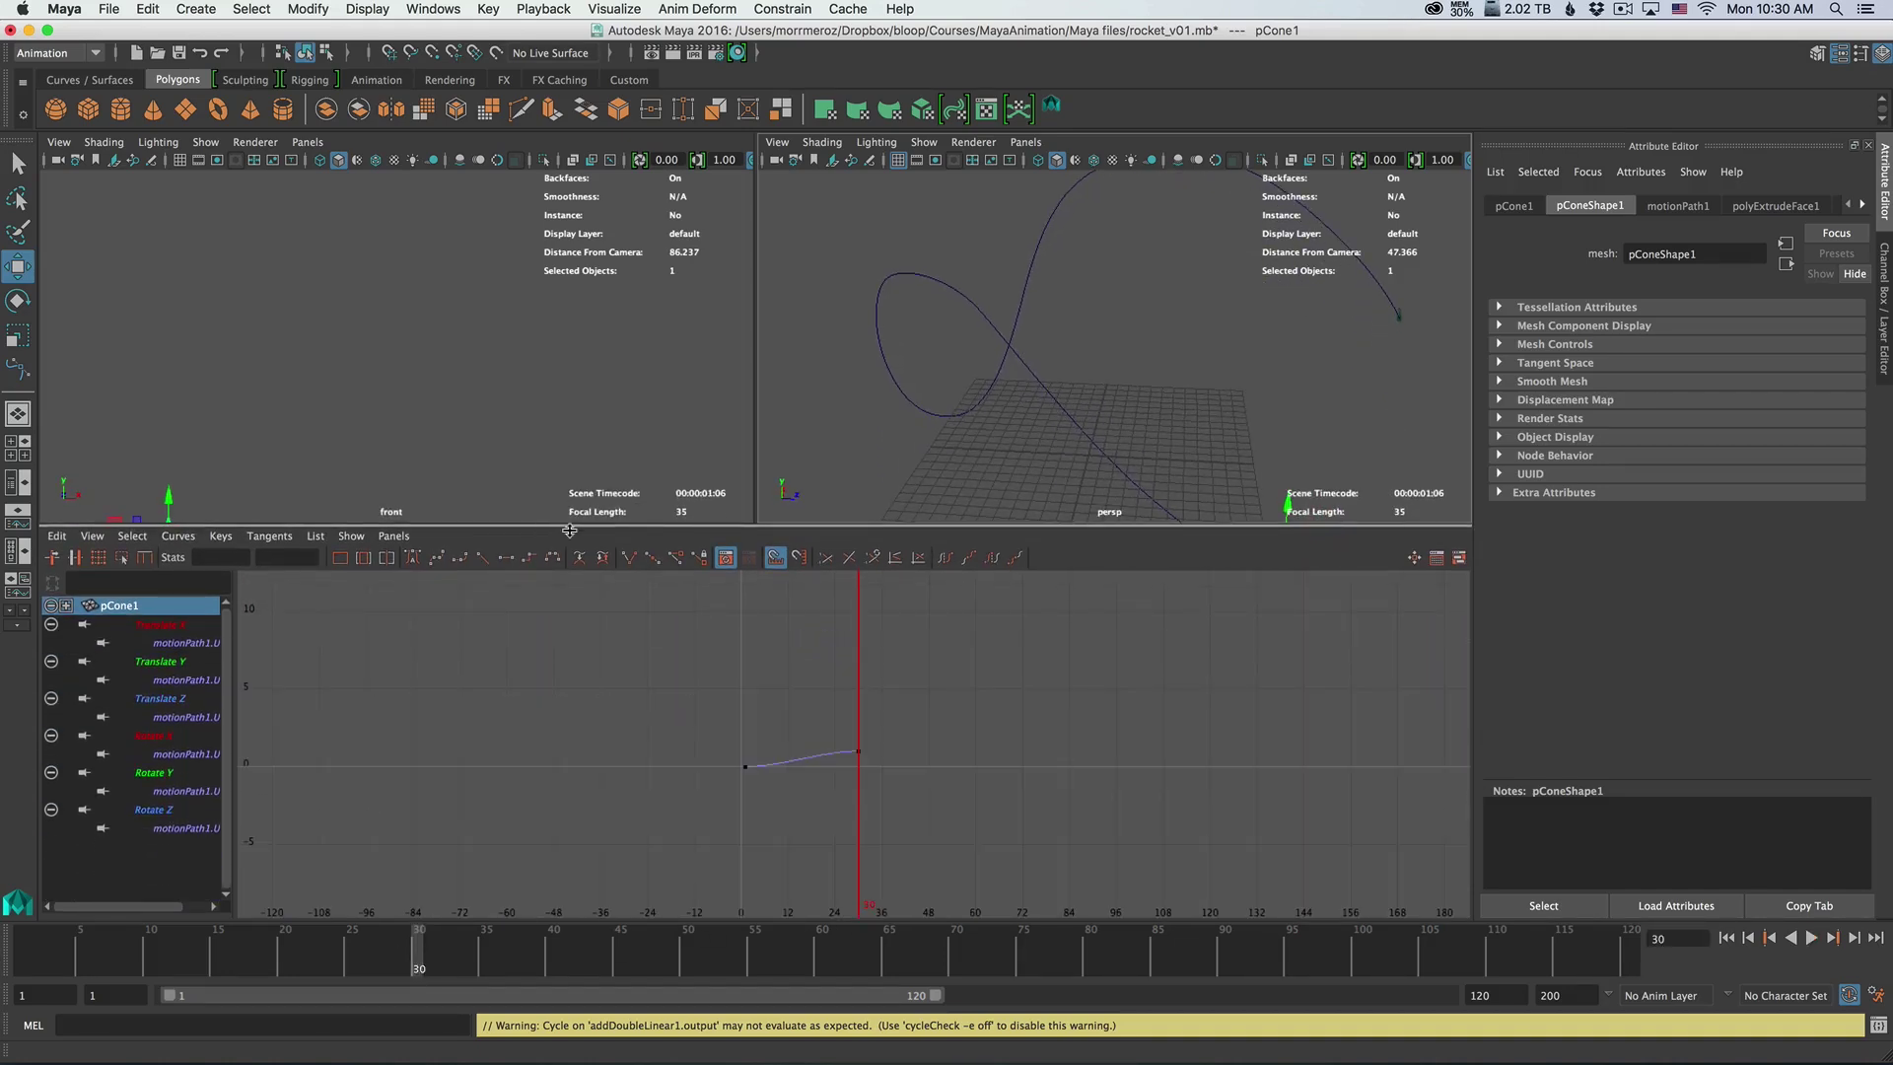
pyautogui.keyDown('alt'); pyautogui.moveTo(1221, 352); pyautogui.dragTo(1018, 257, button='middle'); pyautogui.keyUp('alt')
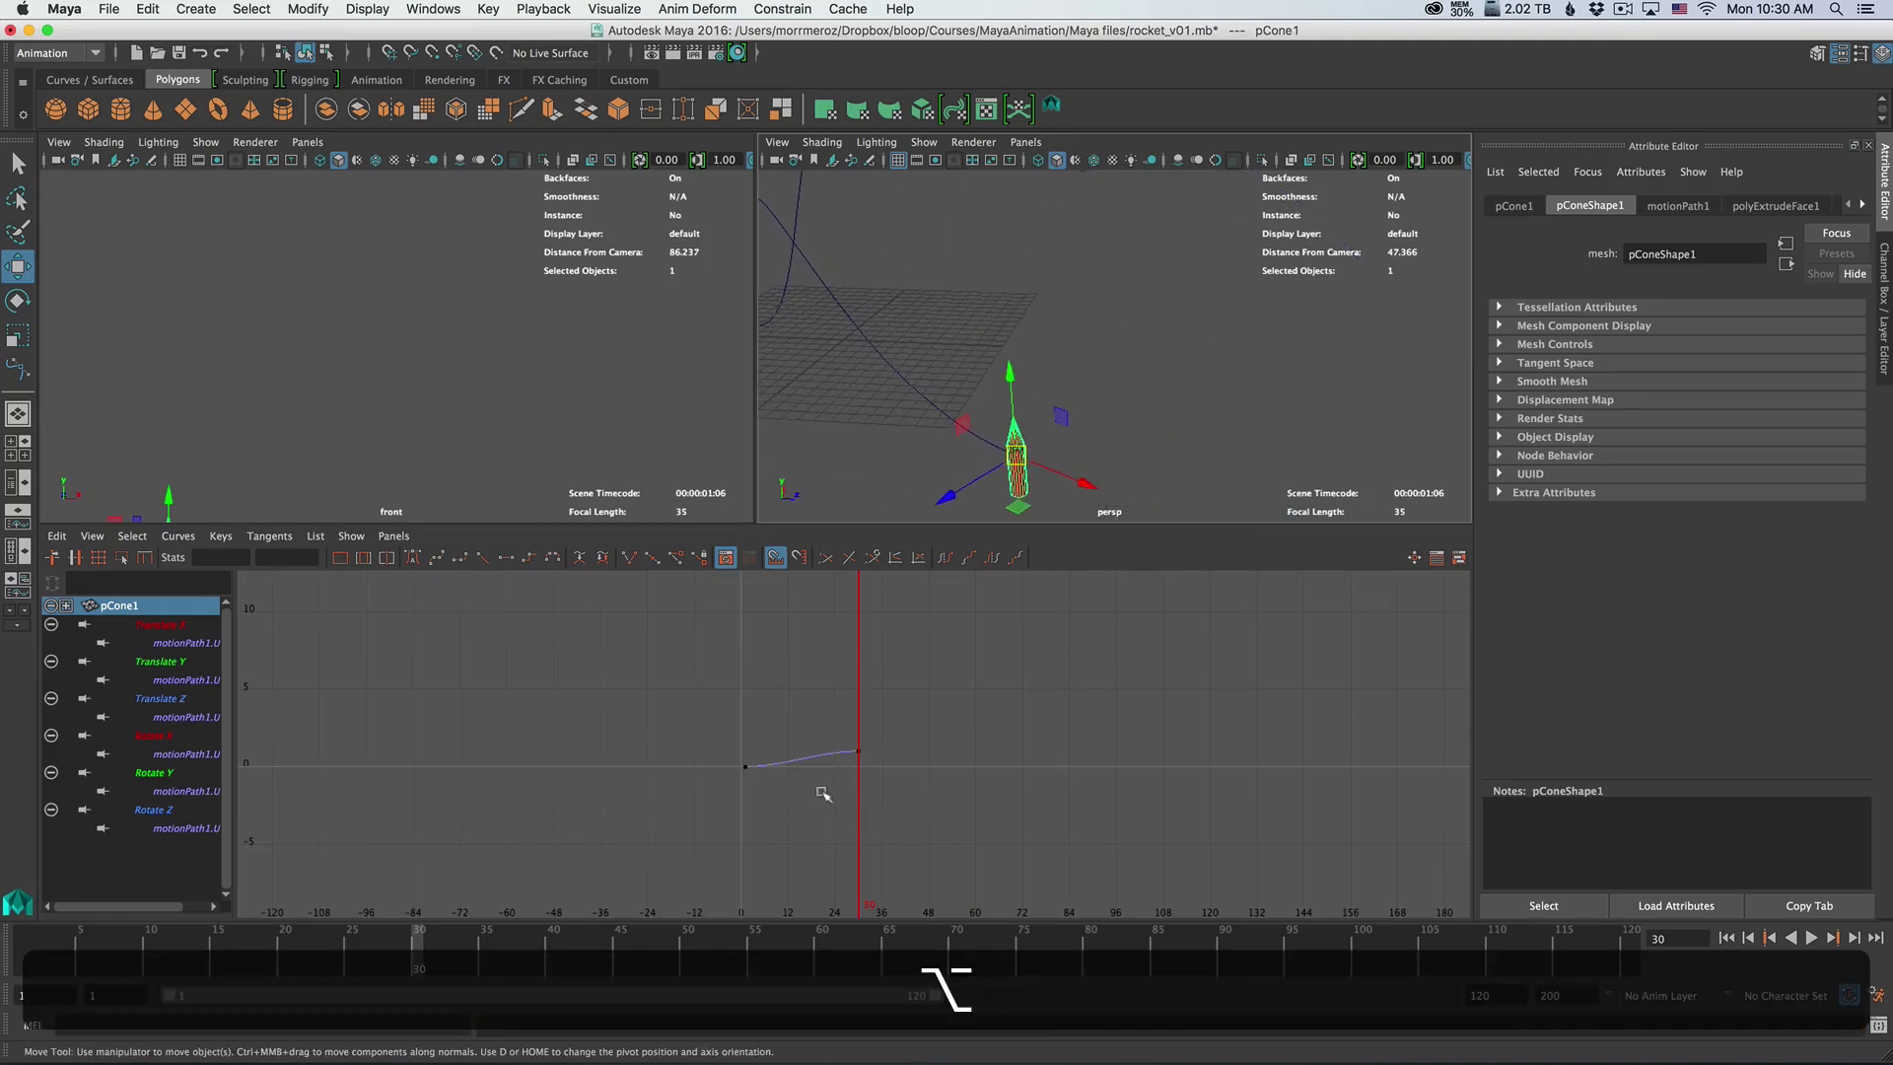
pyautogui.press('a')
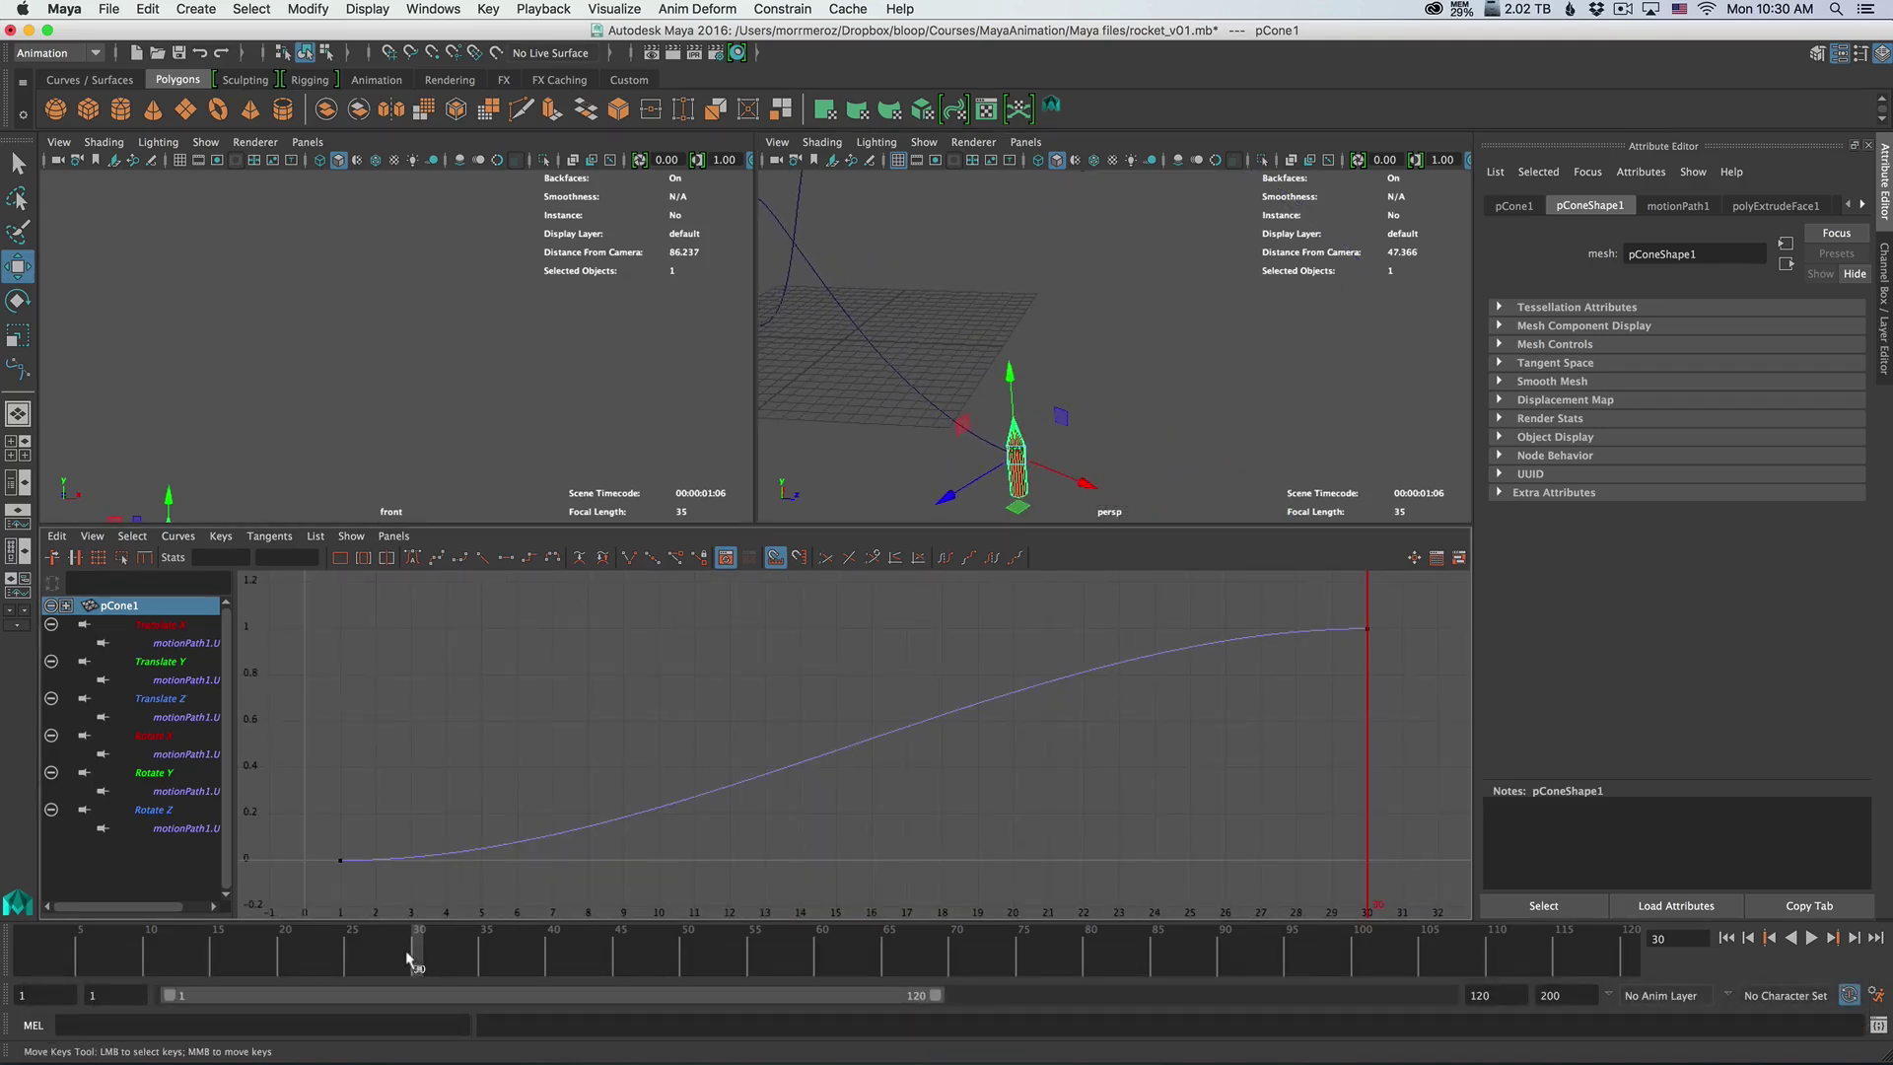
pyautogui.moveTo(406, 953)
pyautogui.mouseDown()
pyautogui.moveTo(28, 955)
pyautogui.moveTo(257, 954)
pyautogui.moveTo(410, 927)
pyautogui.mouseUp()
# Try shifting the motion path curve's end key at frame 30 in the Graph Editor
pyautogui.moveTo(1338, 608); pyautogui.dragTo(1447, 711)
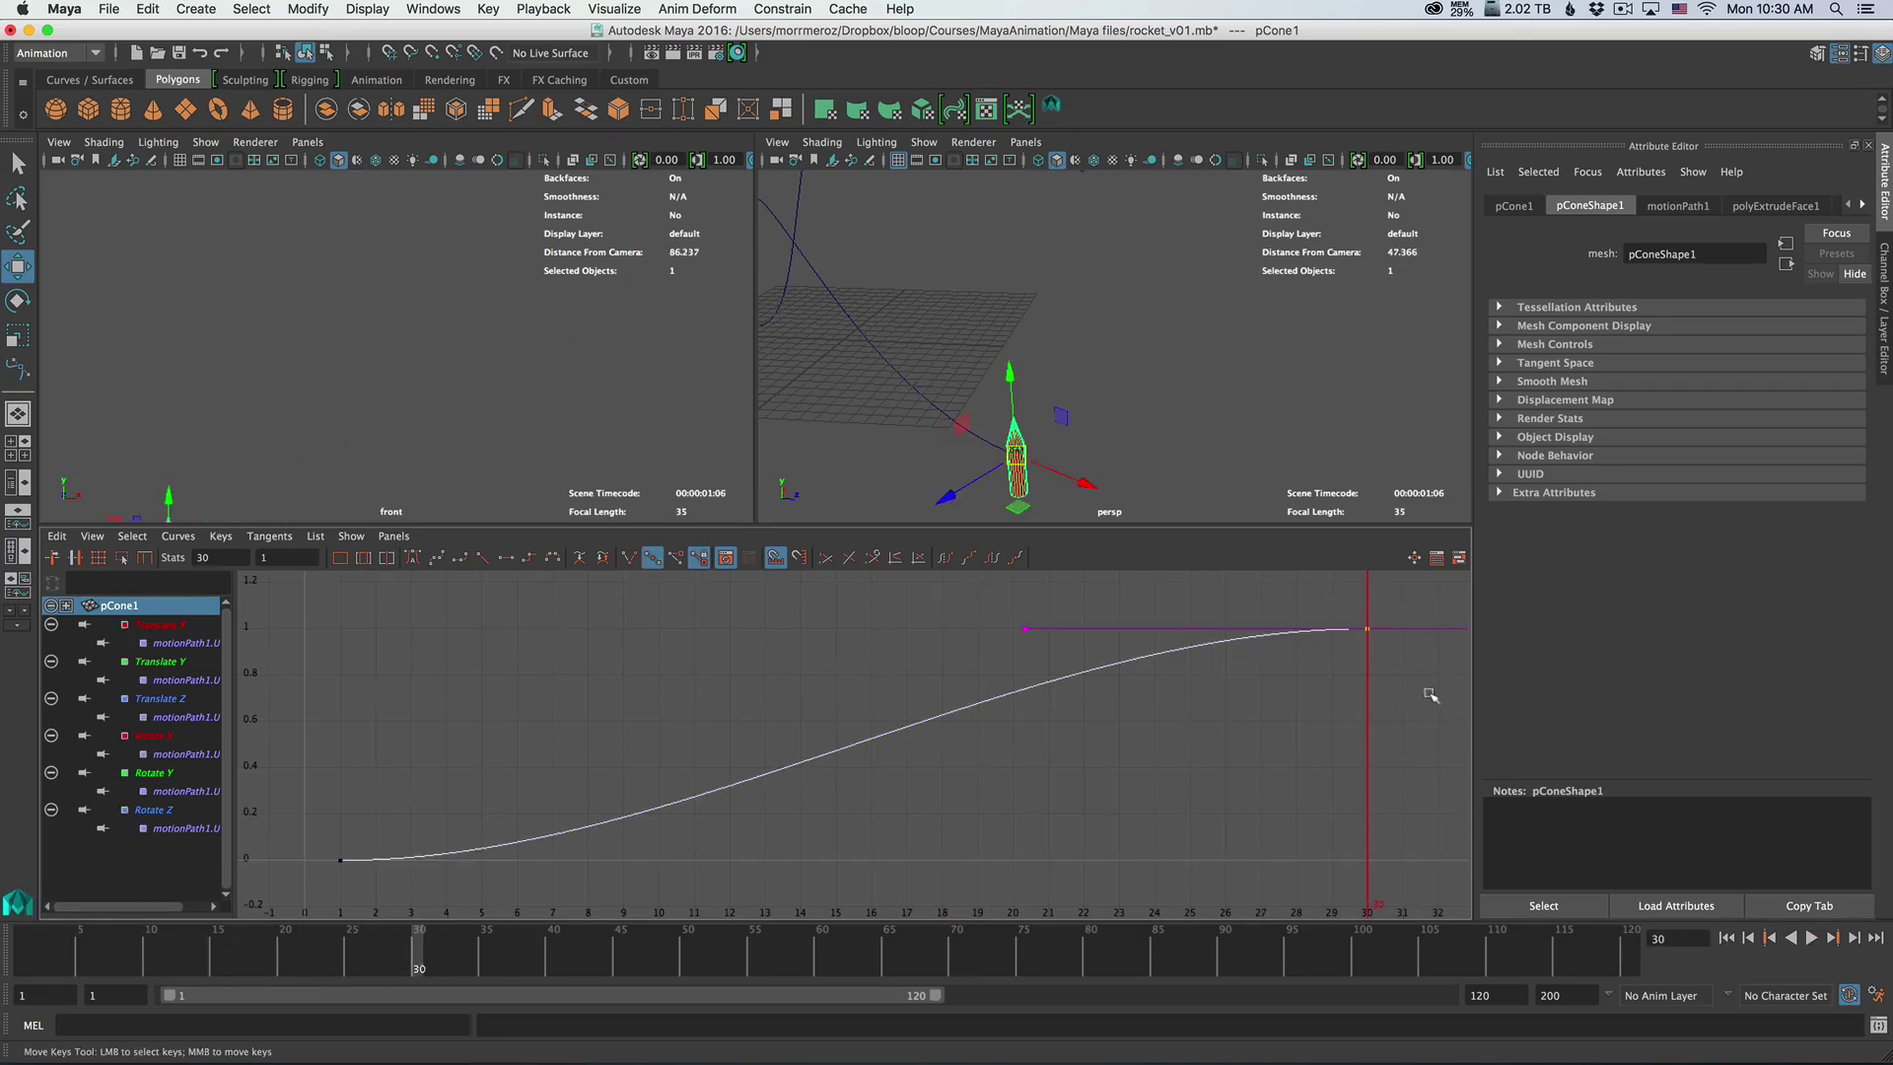
pyautogui.moveTo(1368, 630); pyautogui.dragTo(1025, 636, button='middle')
pyautogui.press('z')
pyautogui.keyDown('shift'); pyautogui.moveTo(1364, 613); pyautogui.dragTo(1347, 649, button='middle'); pyautogui.keyUp('shift')
pyautogui.hotkey('shift', 'z')
# Shrink the Graph Editor, bring the whole path into view and show the rocket's motionPath1 attributes
pyautogui.moveTo(936, 524); pyautogui.dragTo(912, 655)
pyautogui.keyDown('alt'); pyautogui.moveTo(879, 497); pyautogui.dragTo(1036, 562, button='middle'); pyautogui.keyUp('alt')
pyautogui.keyDown('alt'); pyautogui.moveTo(1037, 562); pyautogui.dragTo(1008, 520); pyautogui.keyUp('alt')
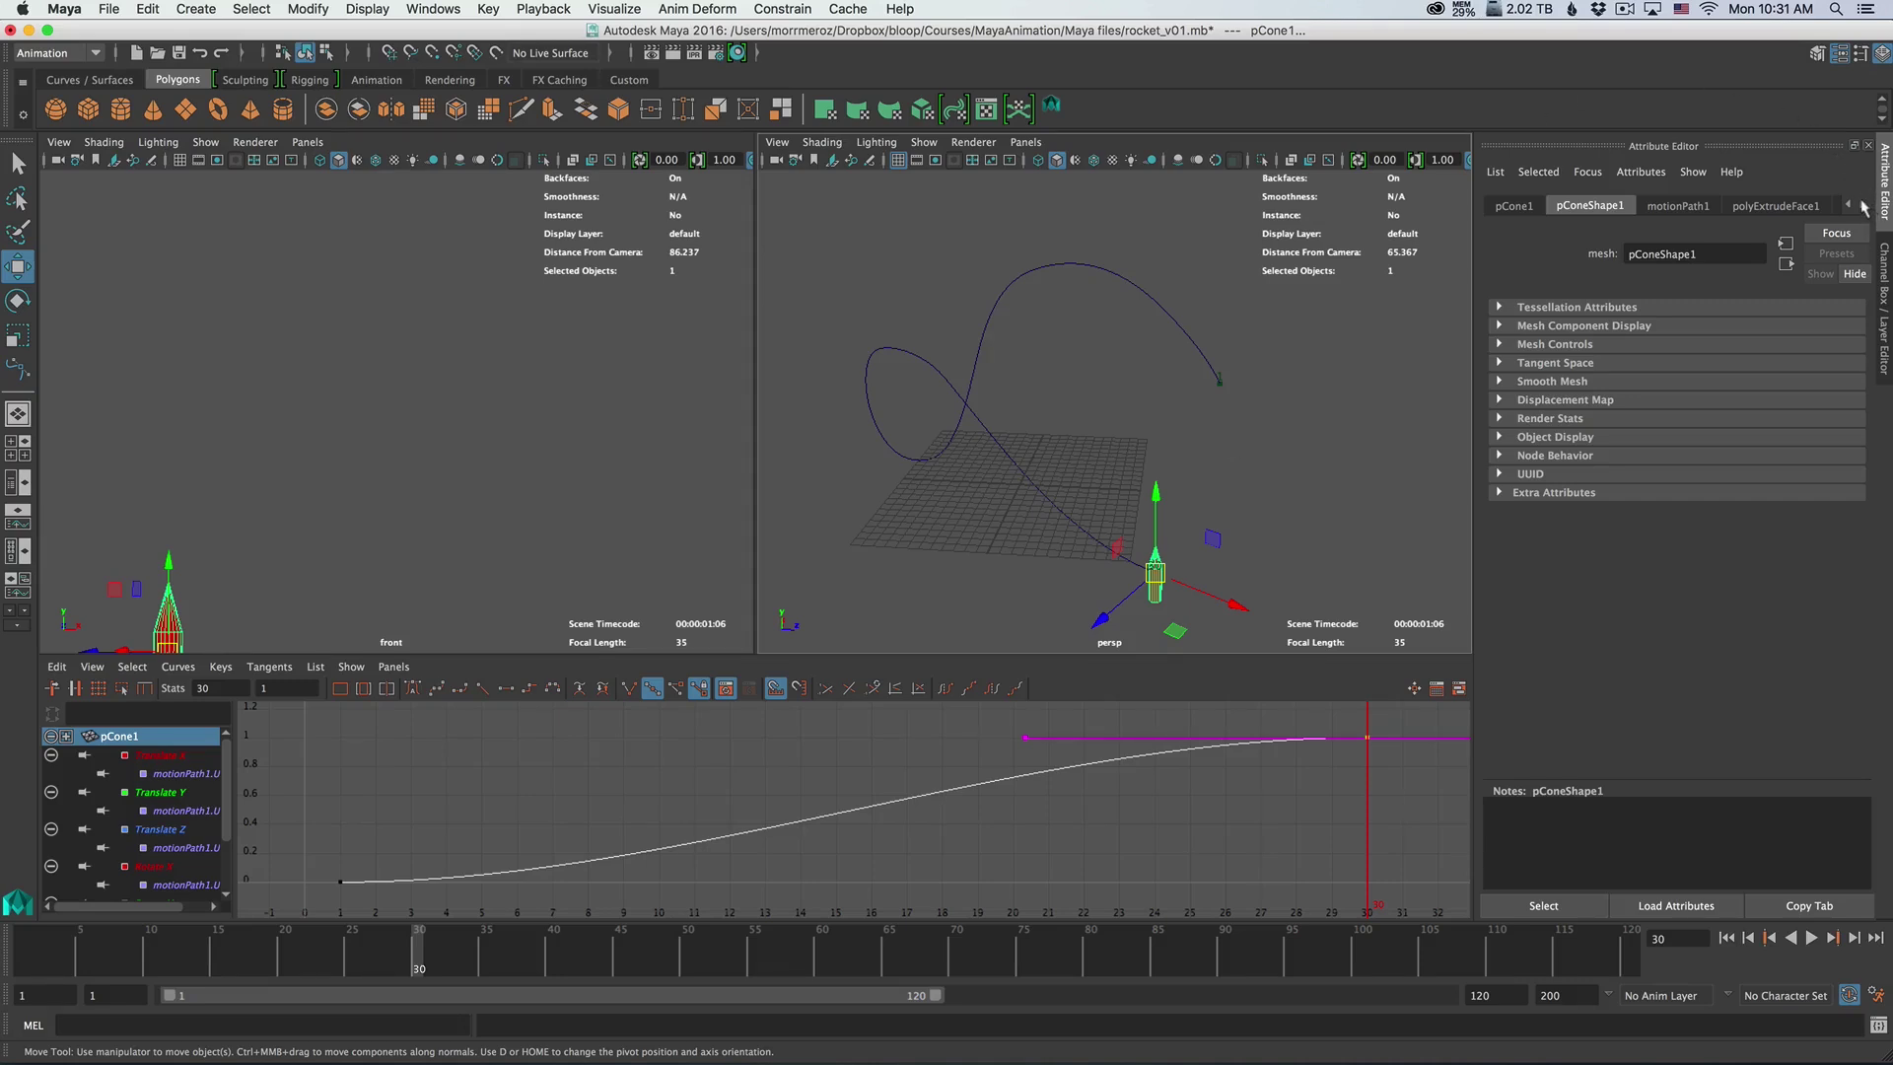
pyautogui.click(1864, 208)
pyautogui.click(1864, 208)
pyautogui.click(1864, 208)
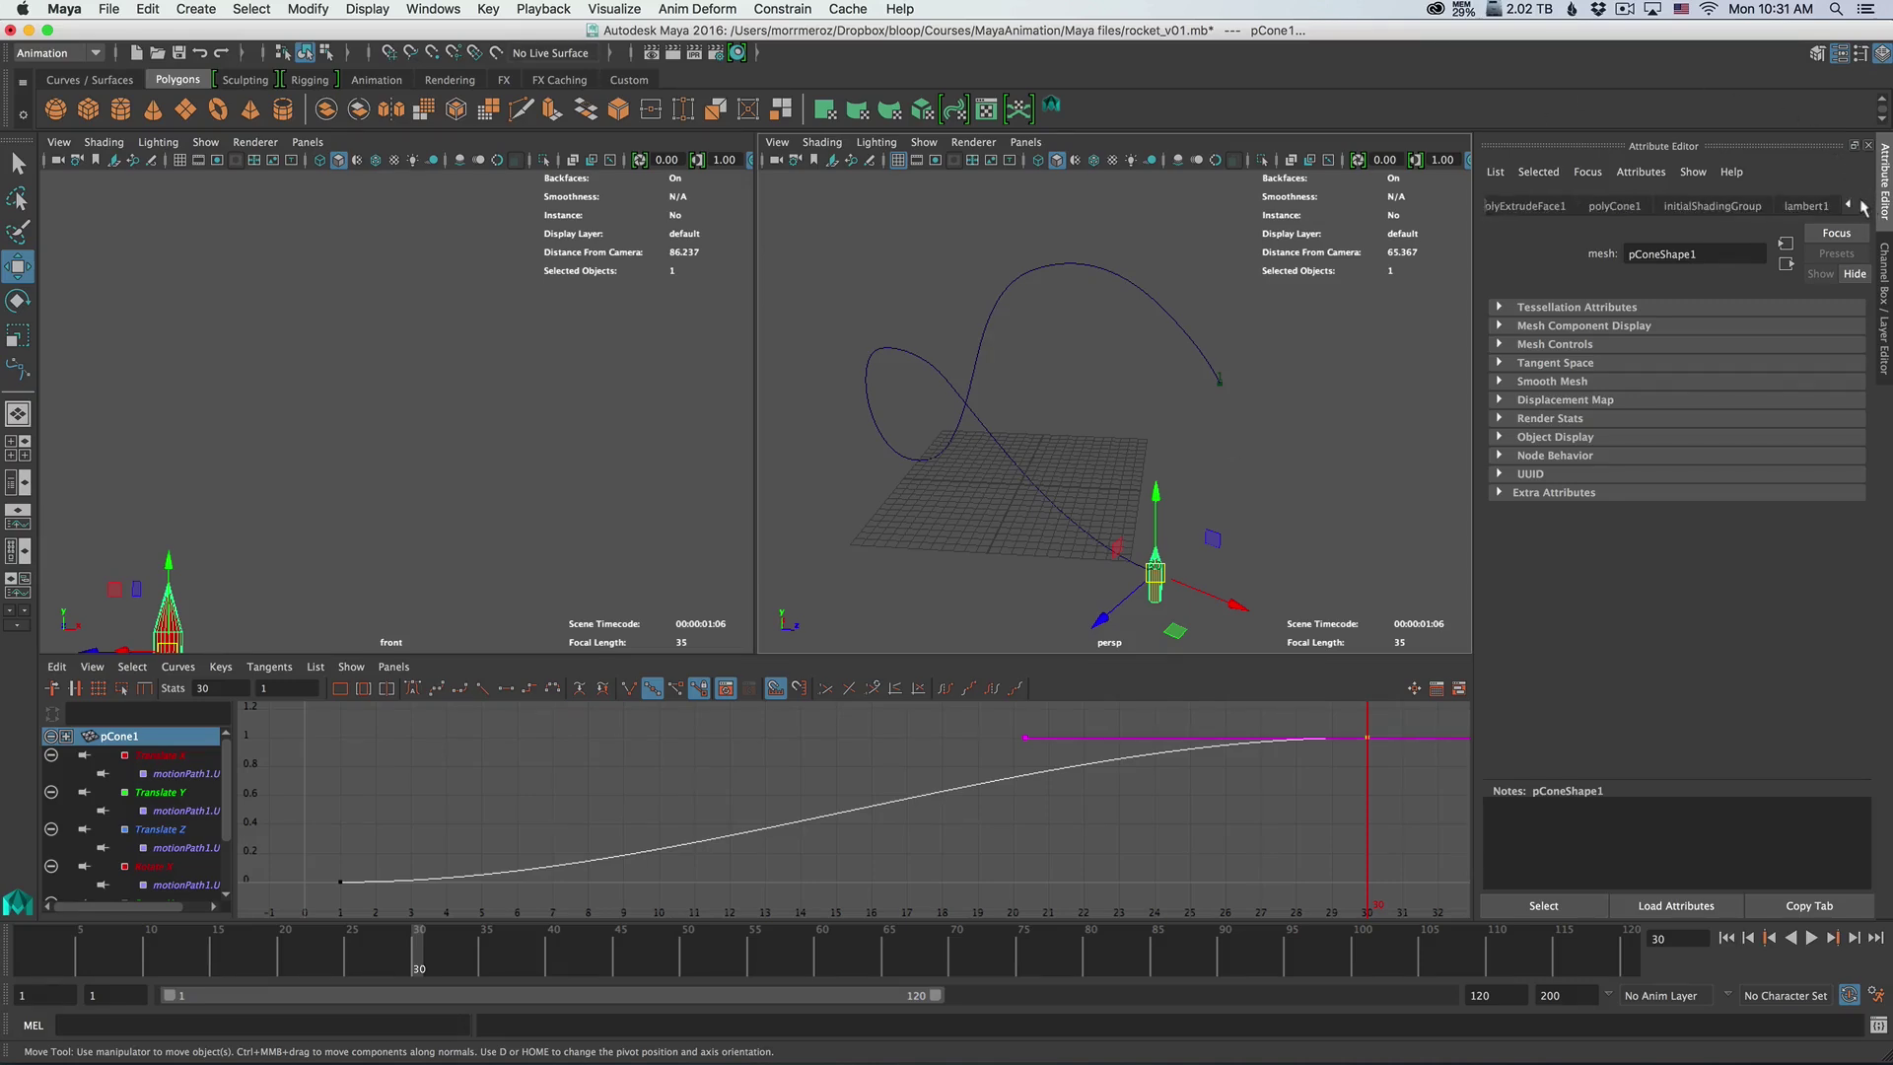
pyautogui.click(1847, 205)
pyautogui.click(1847, 205)
pyautogui.click(1847, 205)
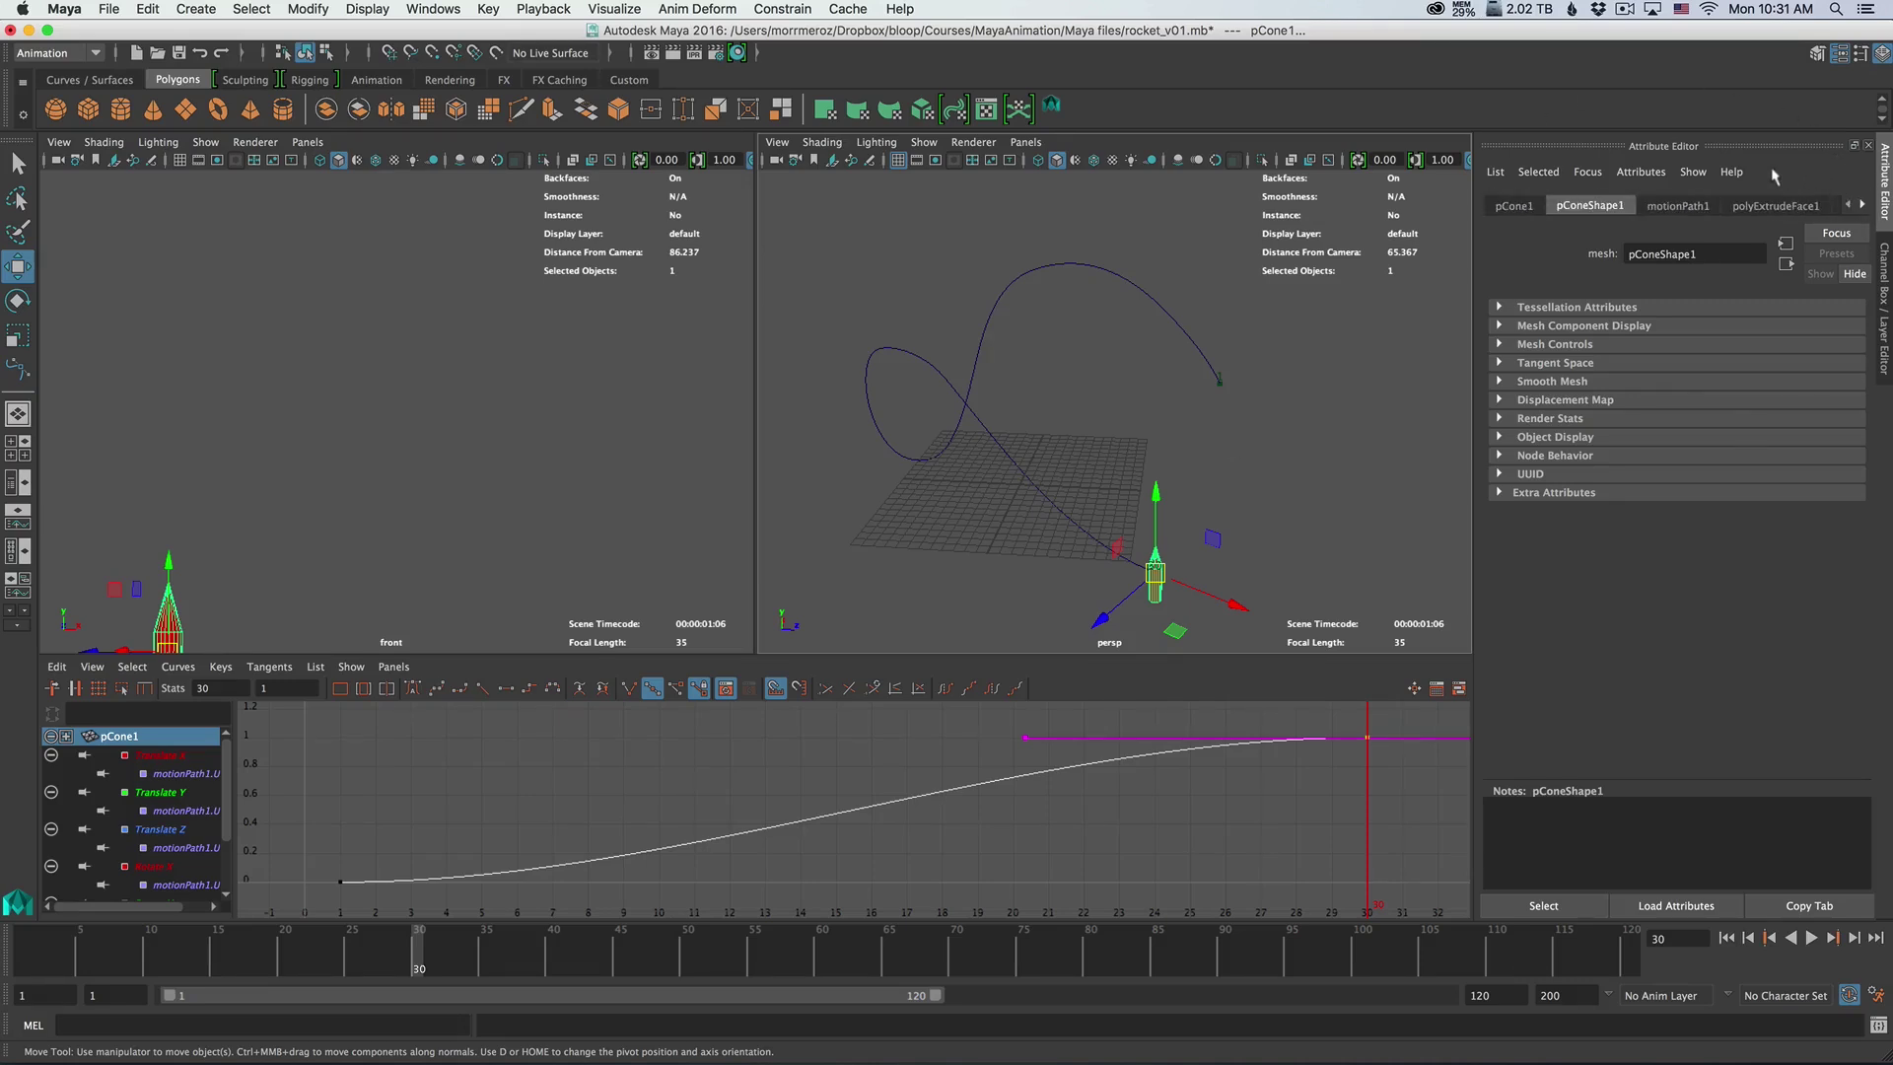
pyautogui.click(1690, 207)
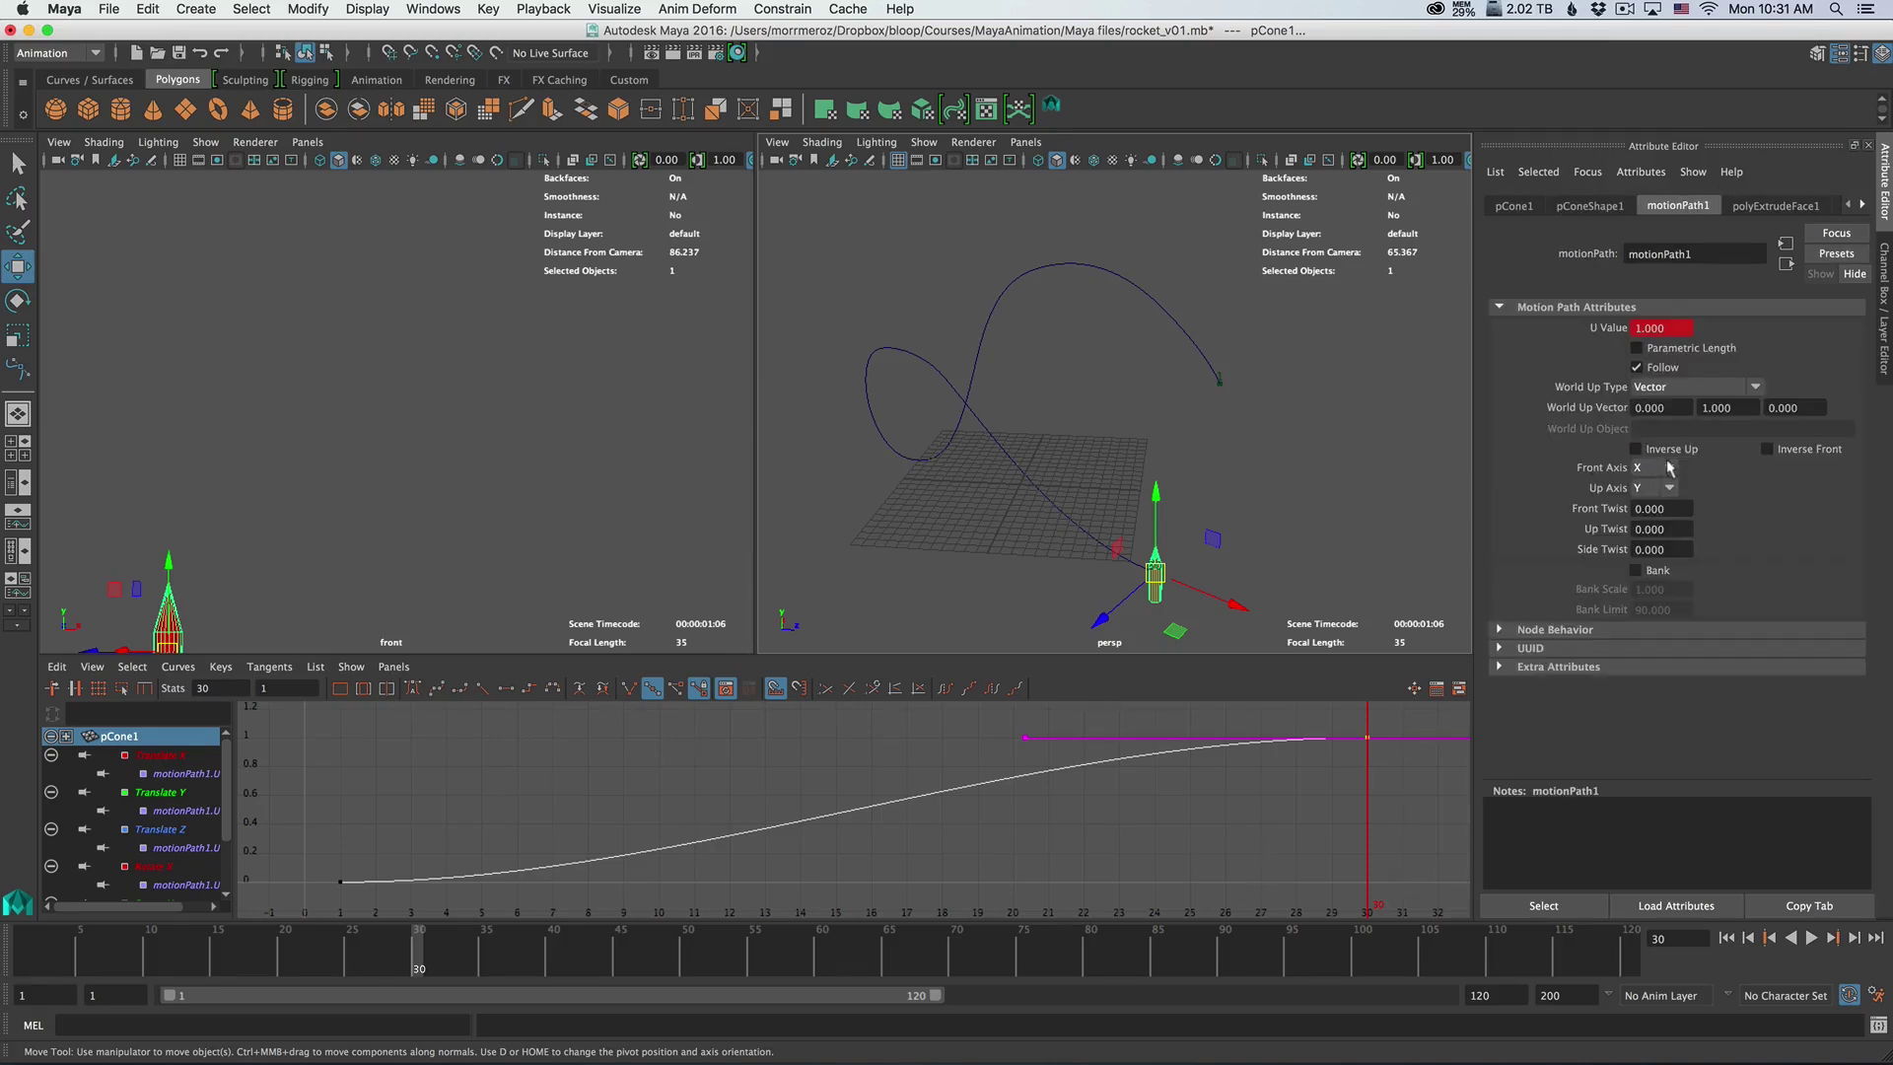
# Play the animation briefly and set the motion path's Front Axis to Y
pyautogui.hotkey('alt', 'v')
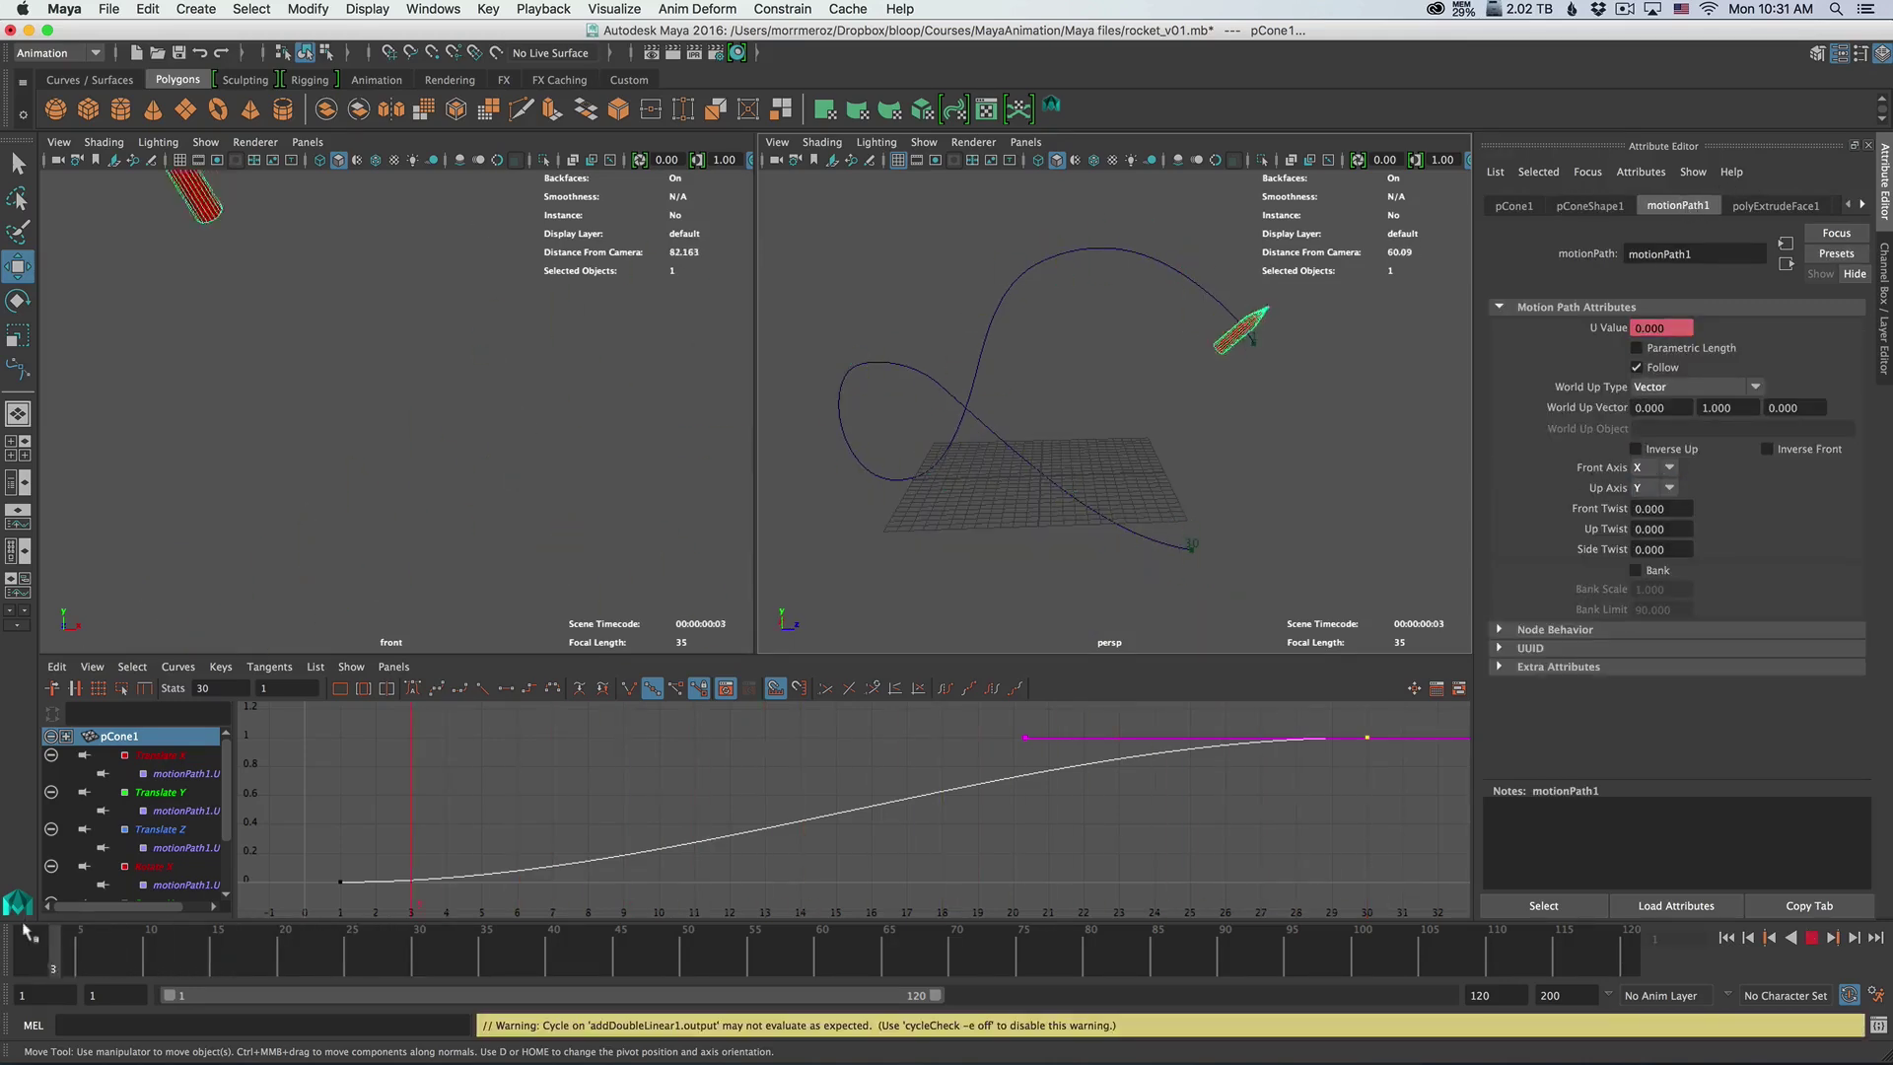
pyautogui.hotkey('alt', 'v')
pyautogui.click(1670, 468)
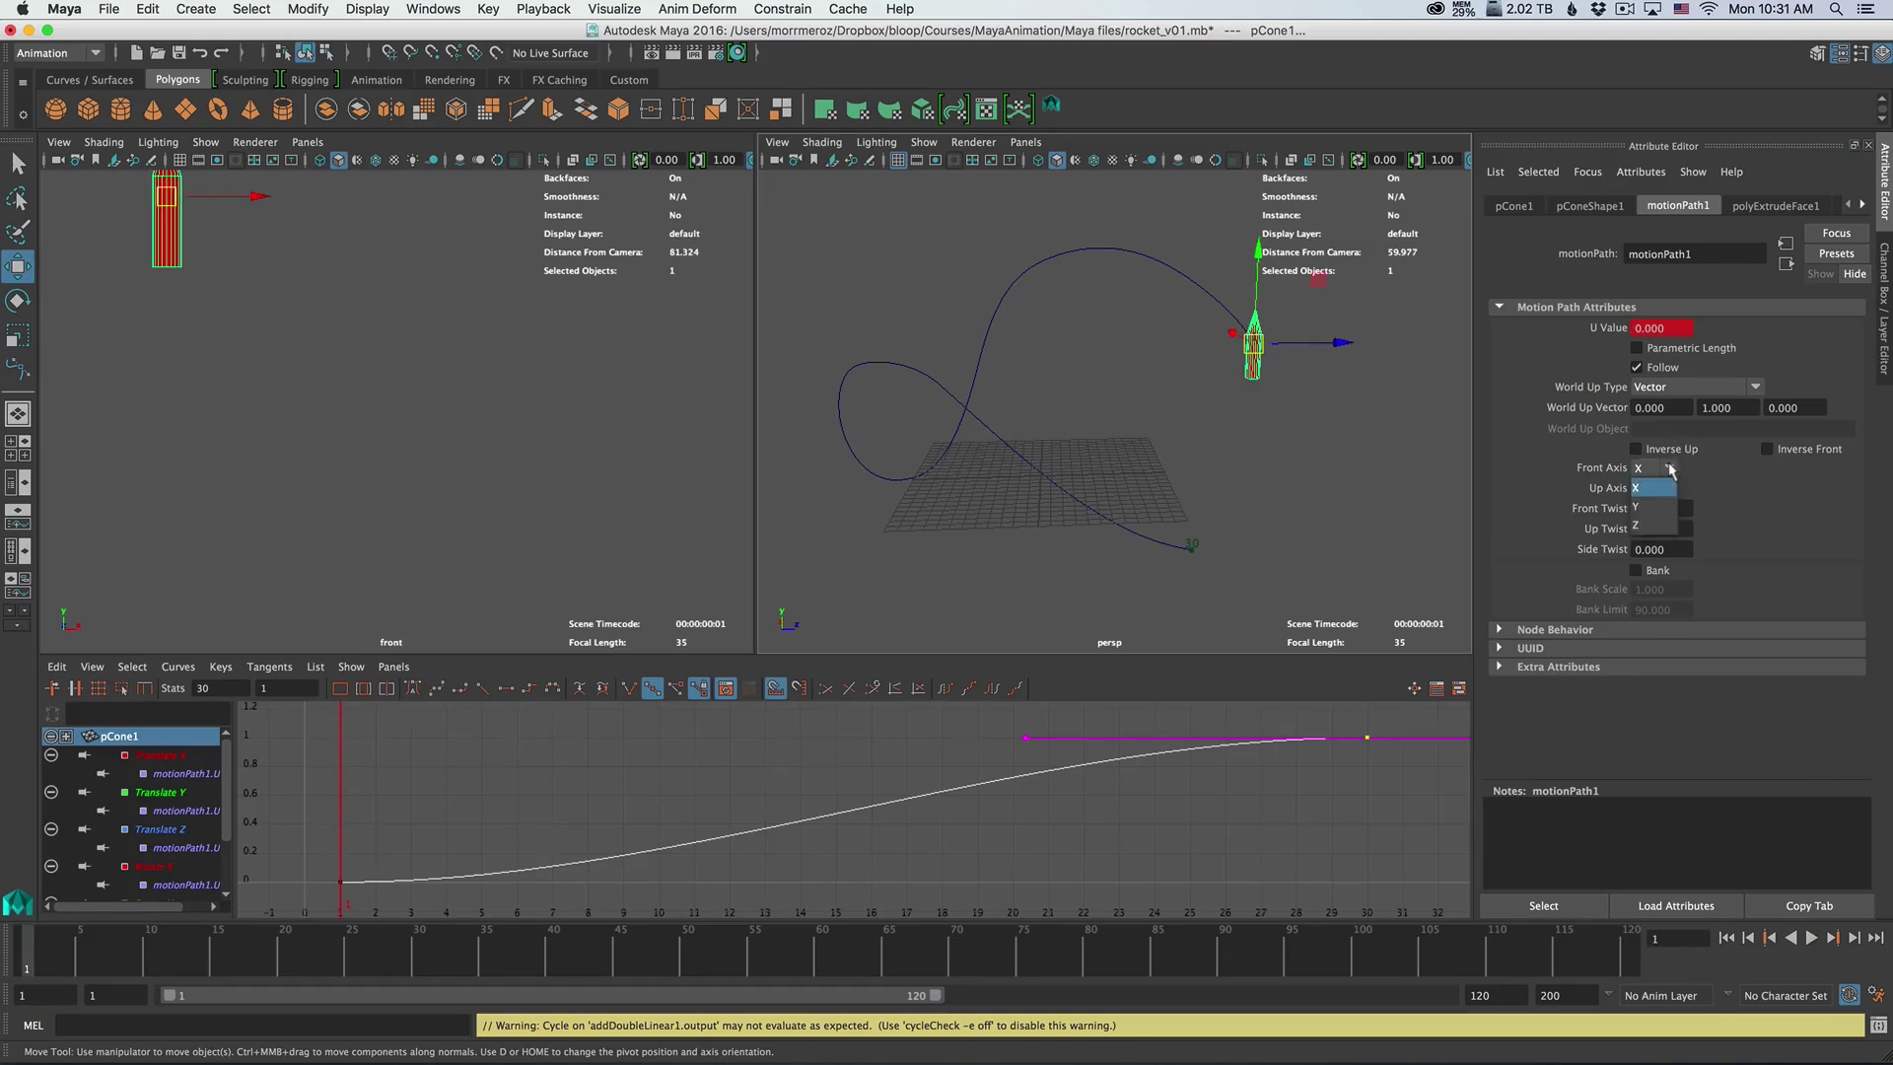
pyautogui.click(1654, 507)
pyautogui.click(1669, 467)
pyautogui.click(1660, 509)
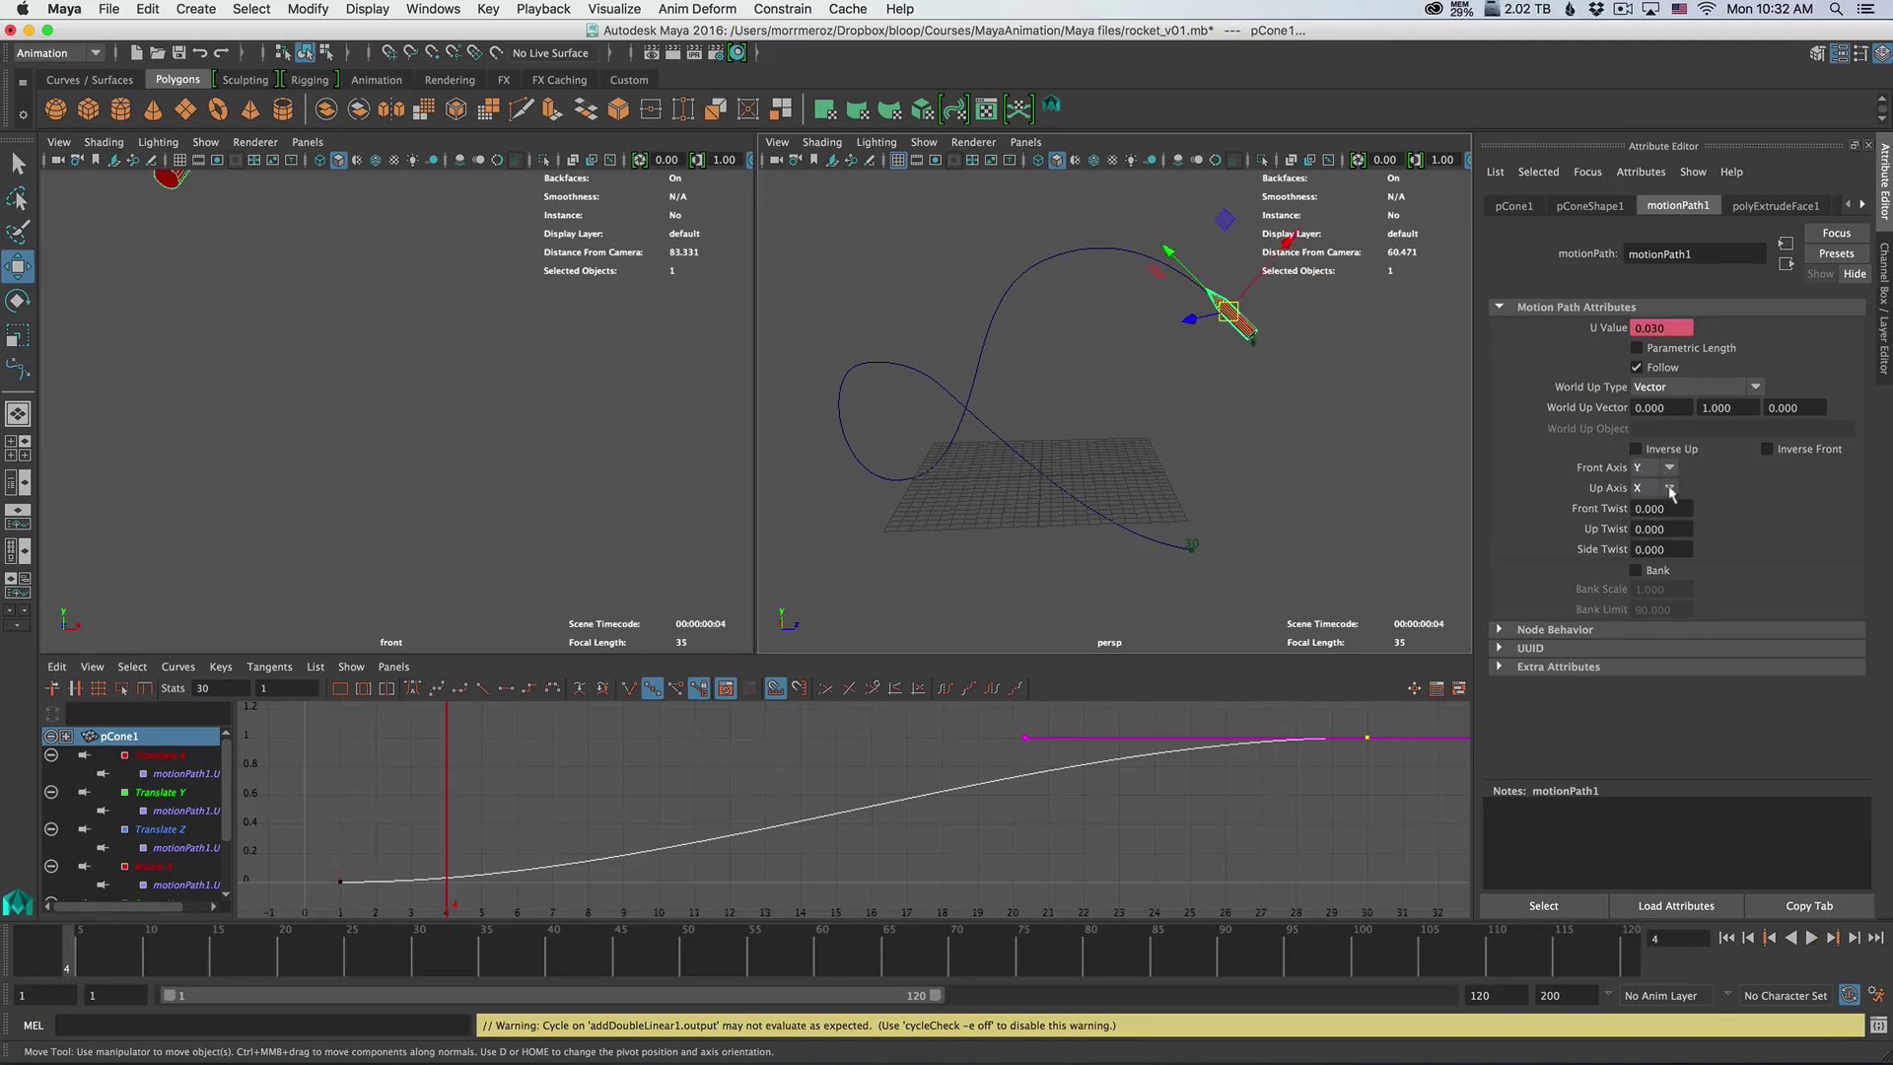
# Try Y and Z as the motion path's Up Axis and return it to X
pyautogui.click(1670, 488)
pyautogui.click(1658, 488)
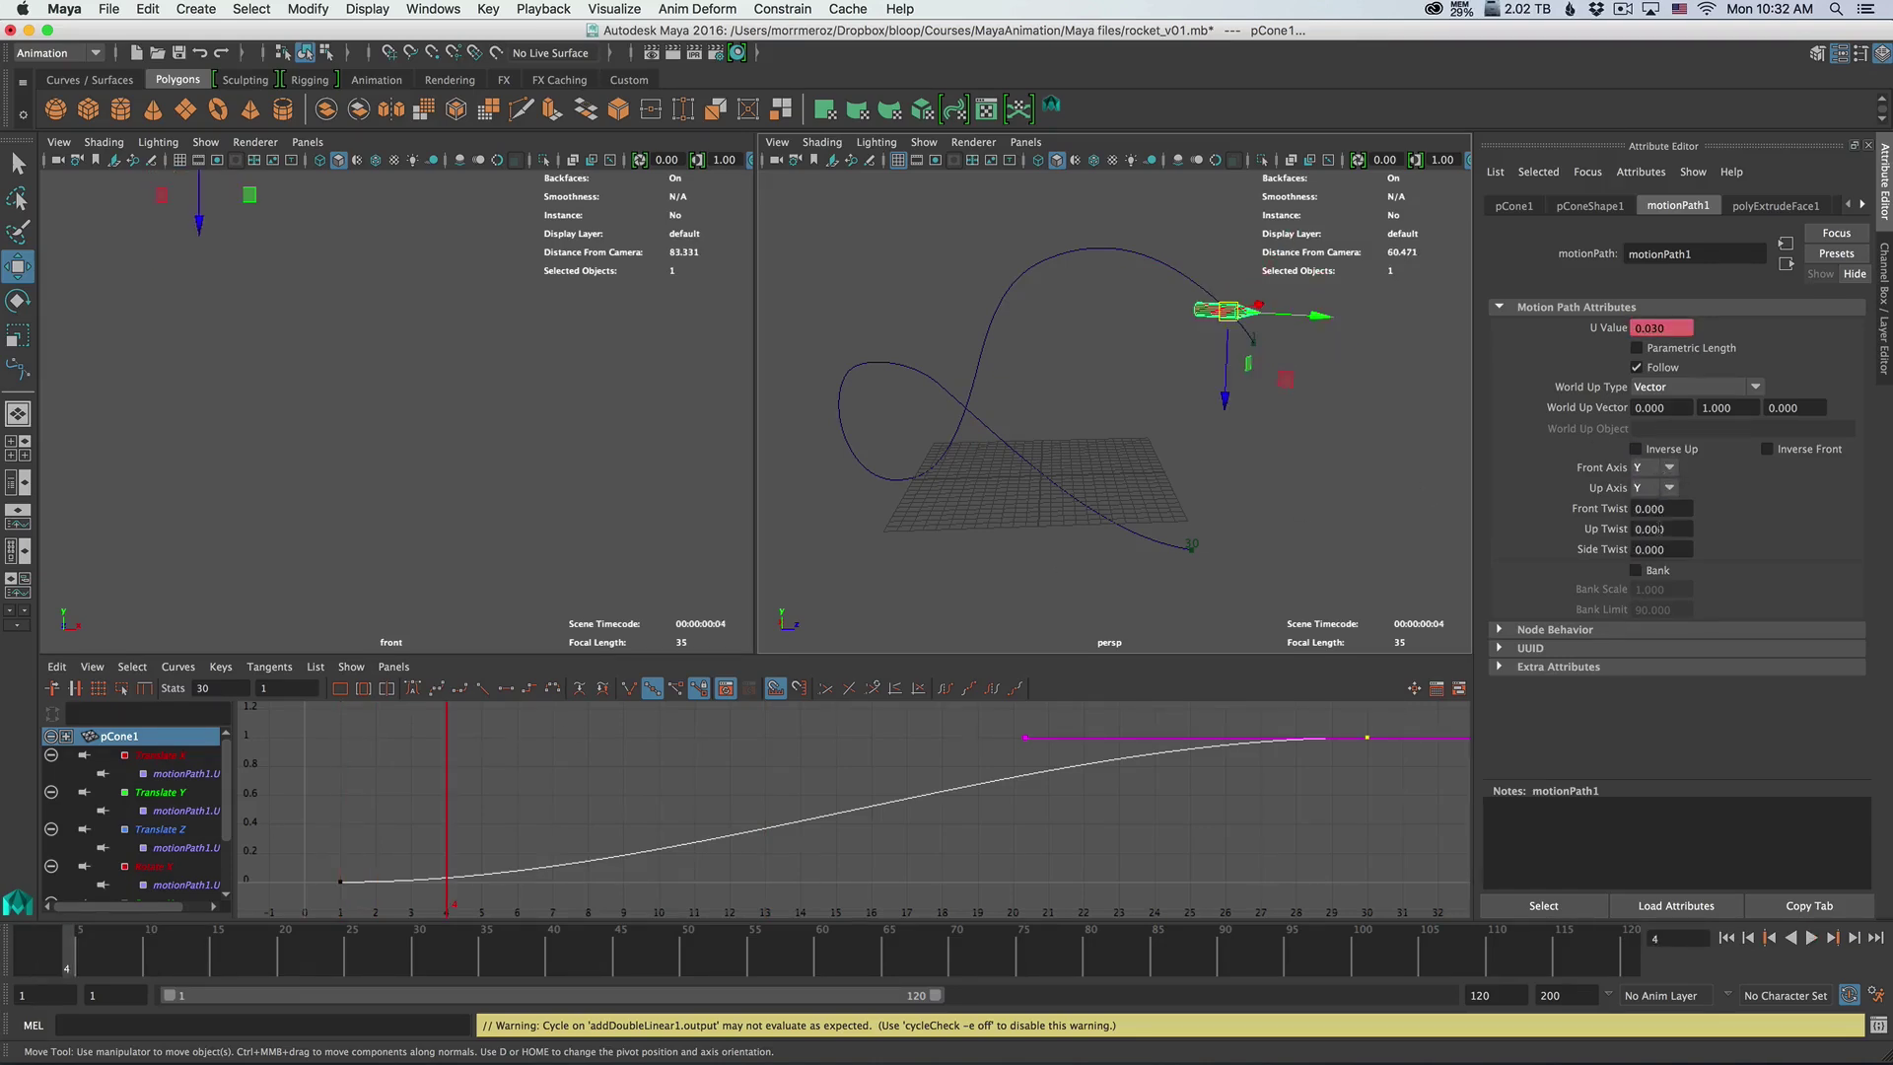
pyautogui.click(1670, 490)
pyautogui.click(1653, 535)
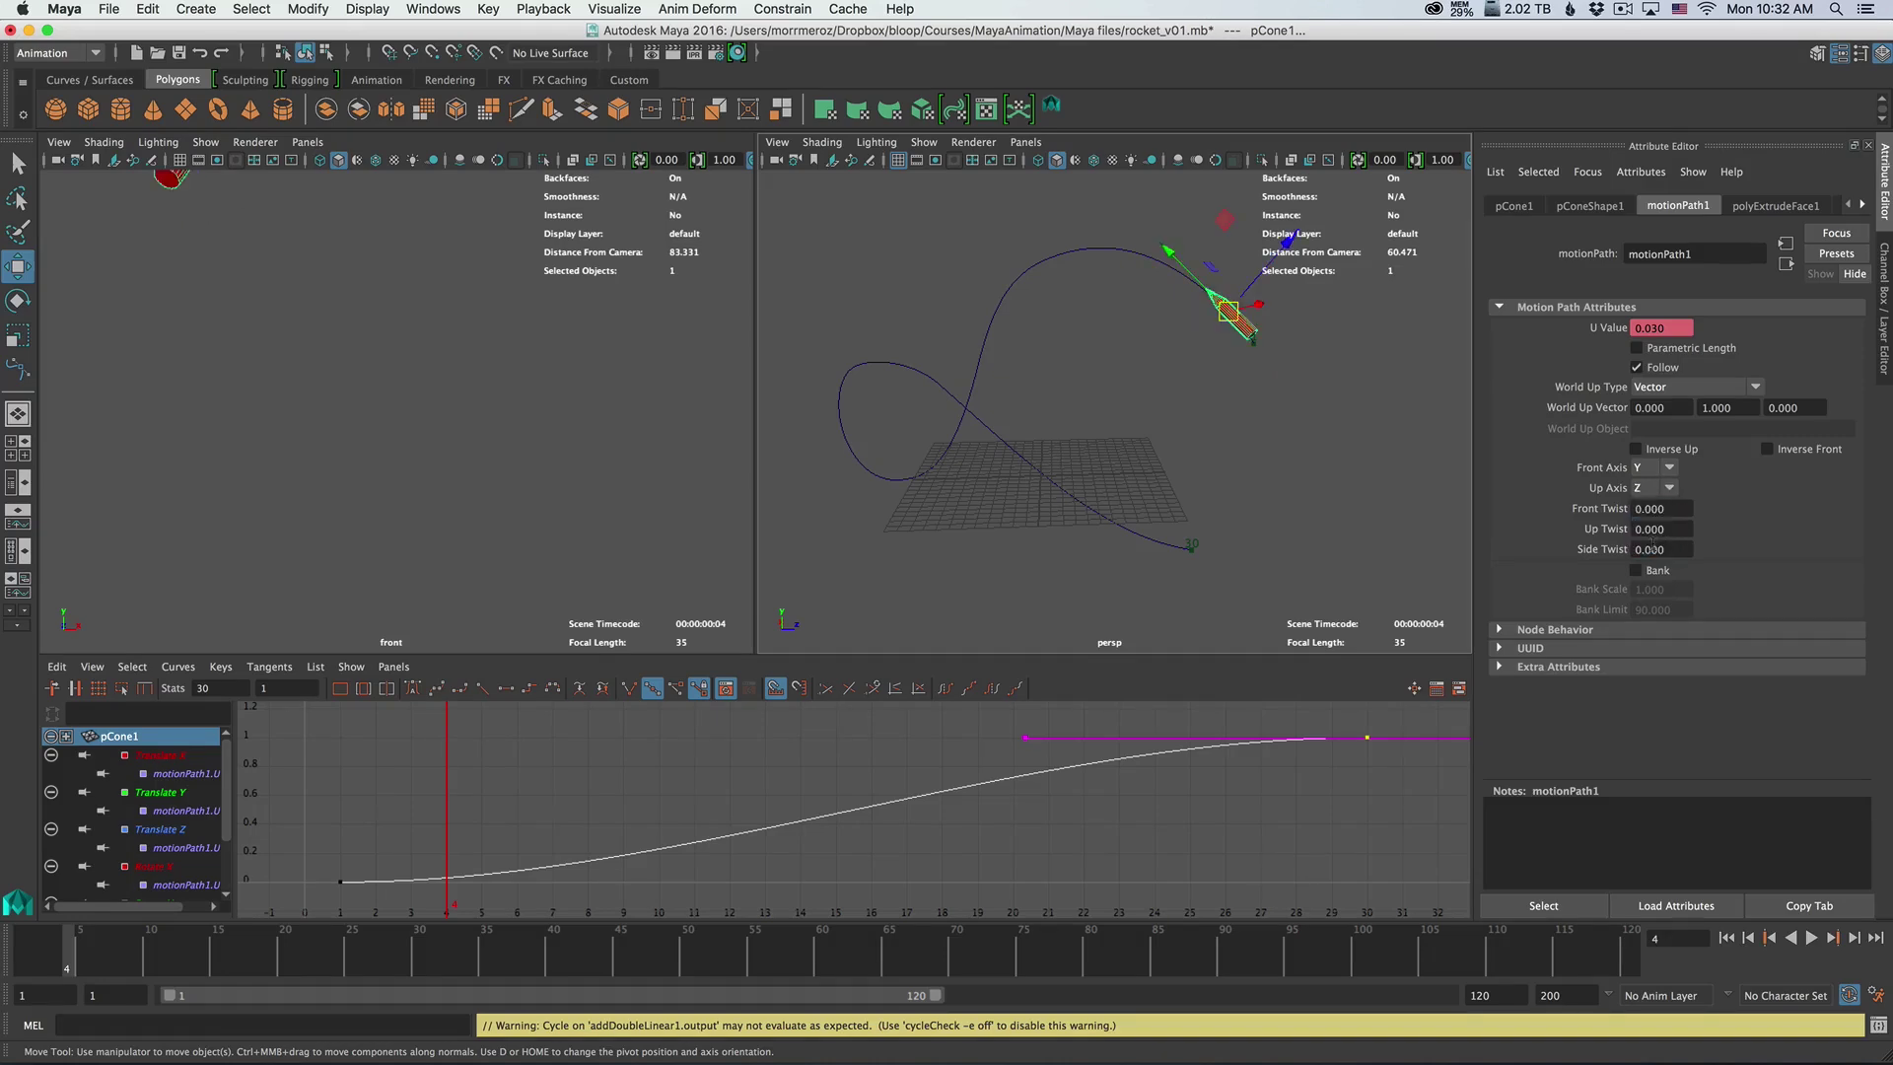
pyautogui.click(1670, 490)
pyautogui.click(1659, 508)
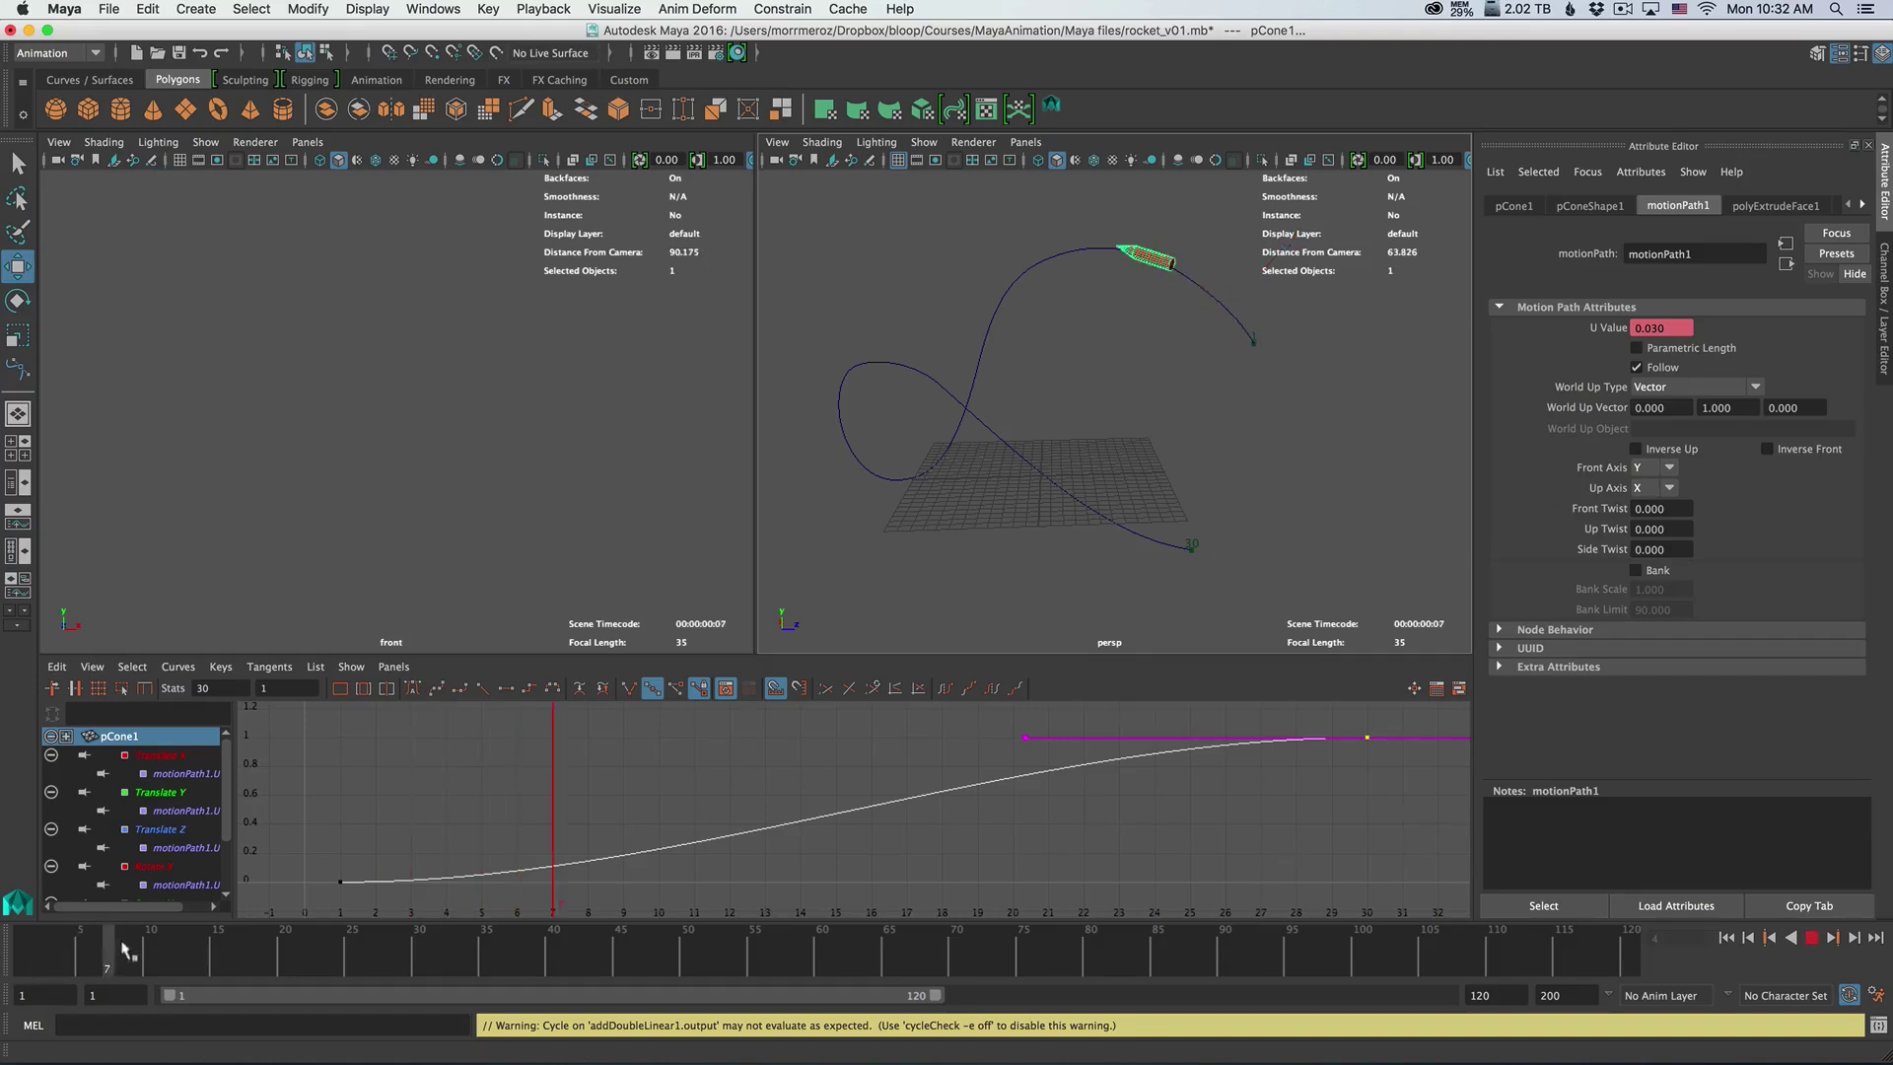
# Play the animation from frame 1 to review how the rocket follows the path
pyautogui.moveTo(128, 951); pyautogui.dragTo(27, 971)
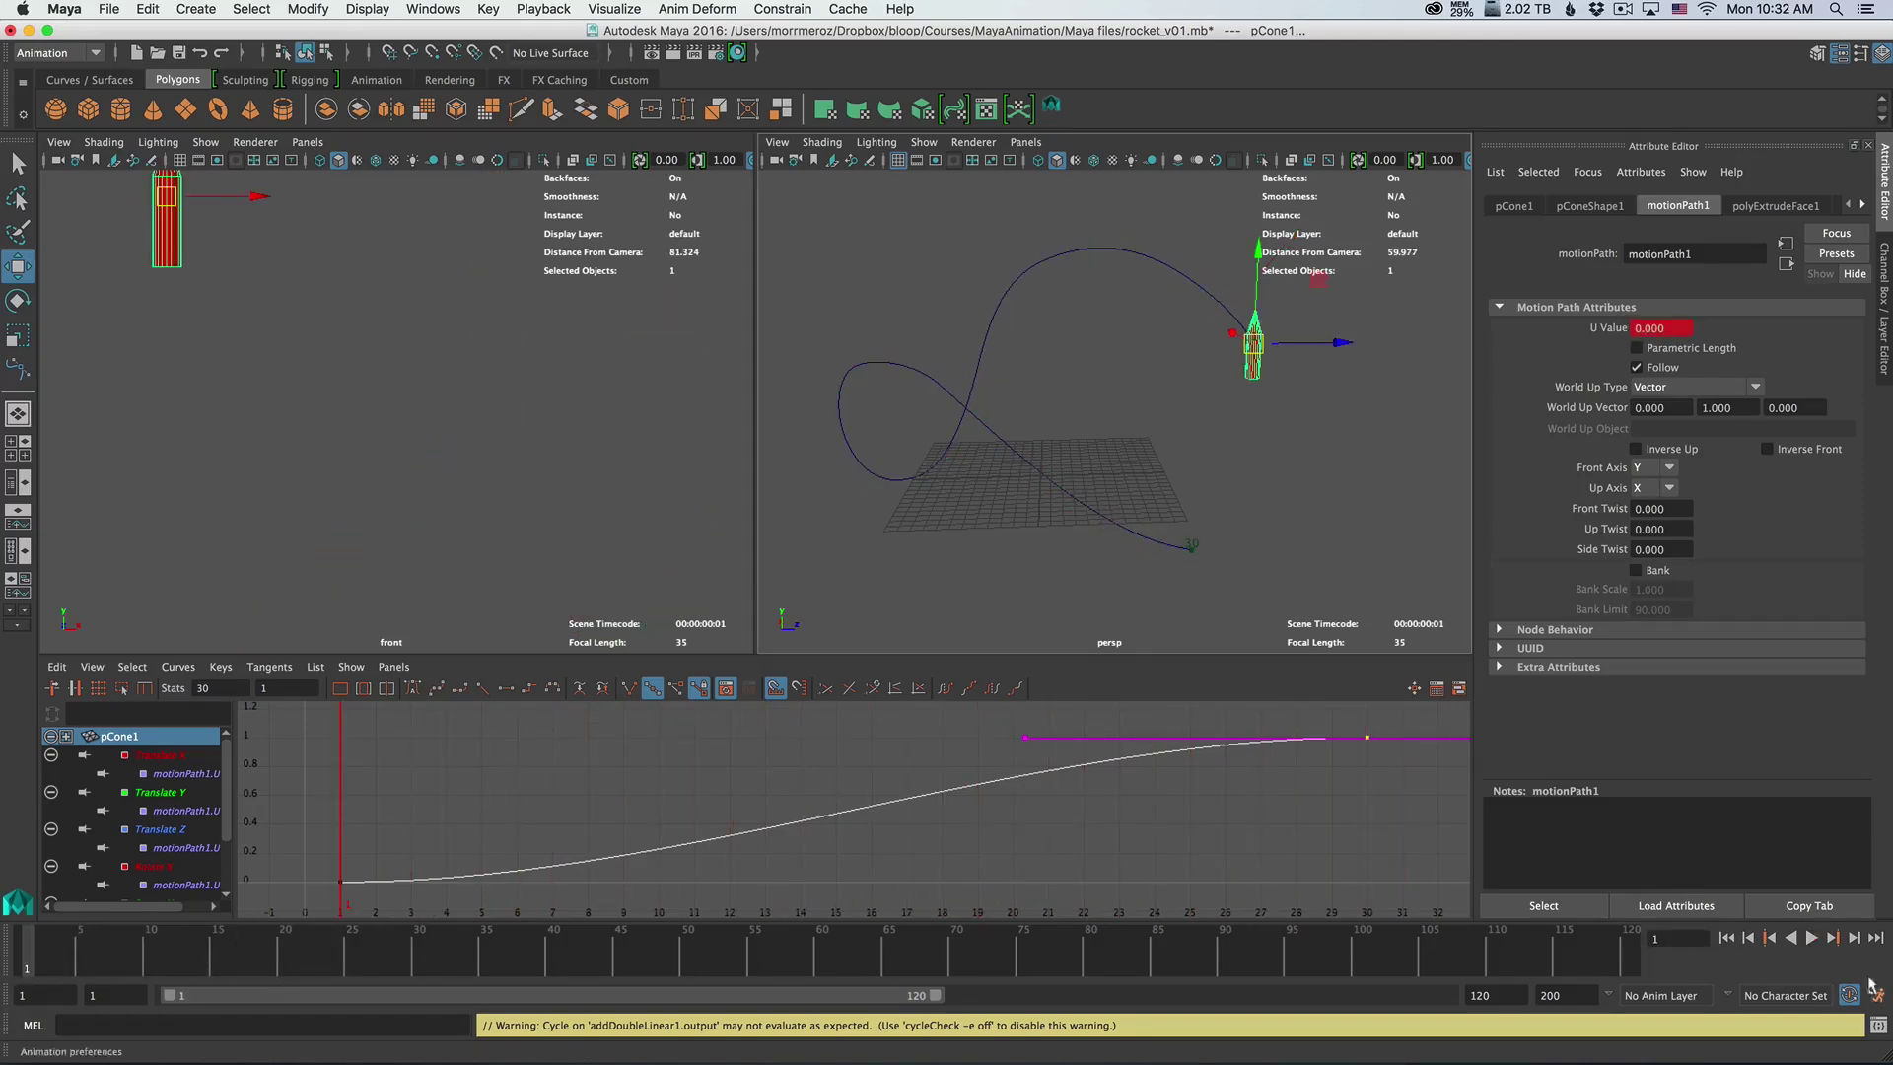
pyautogui.click(1809, 937)
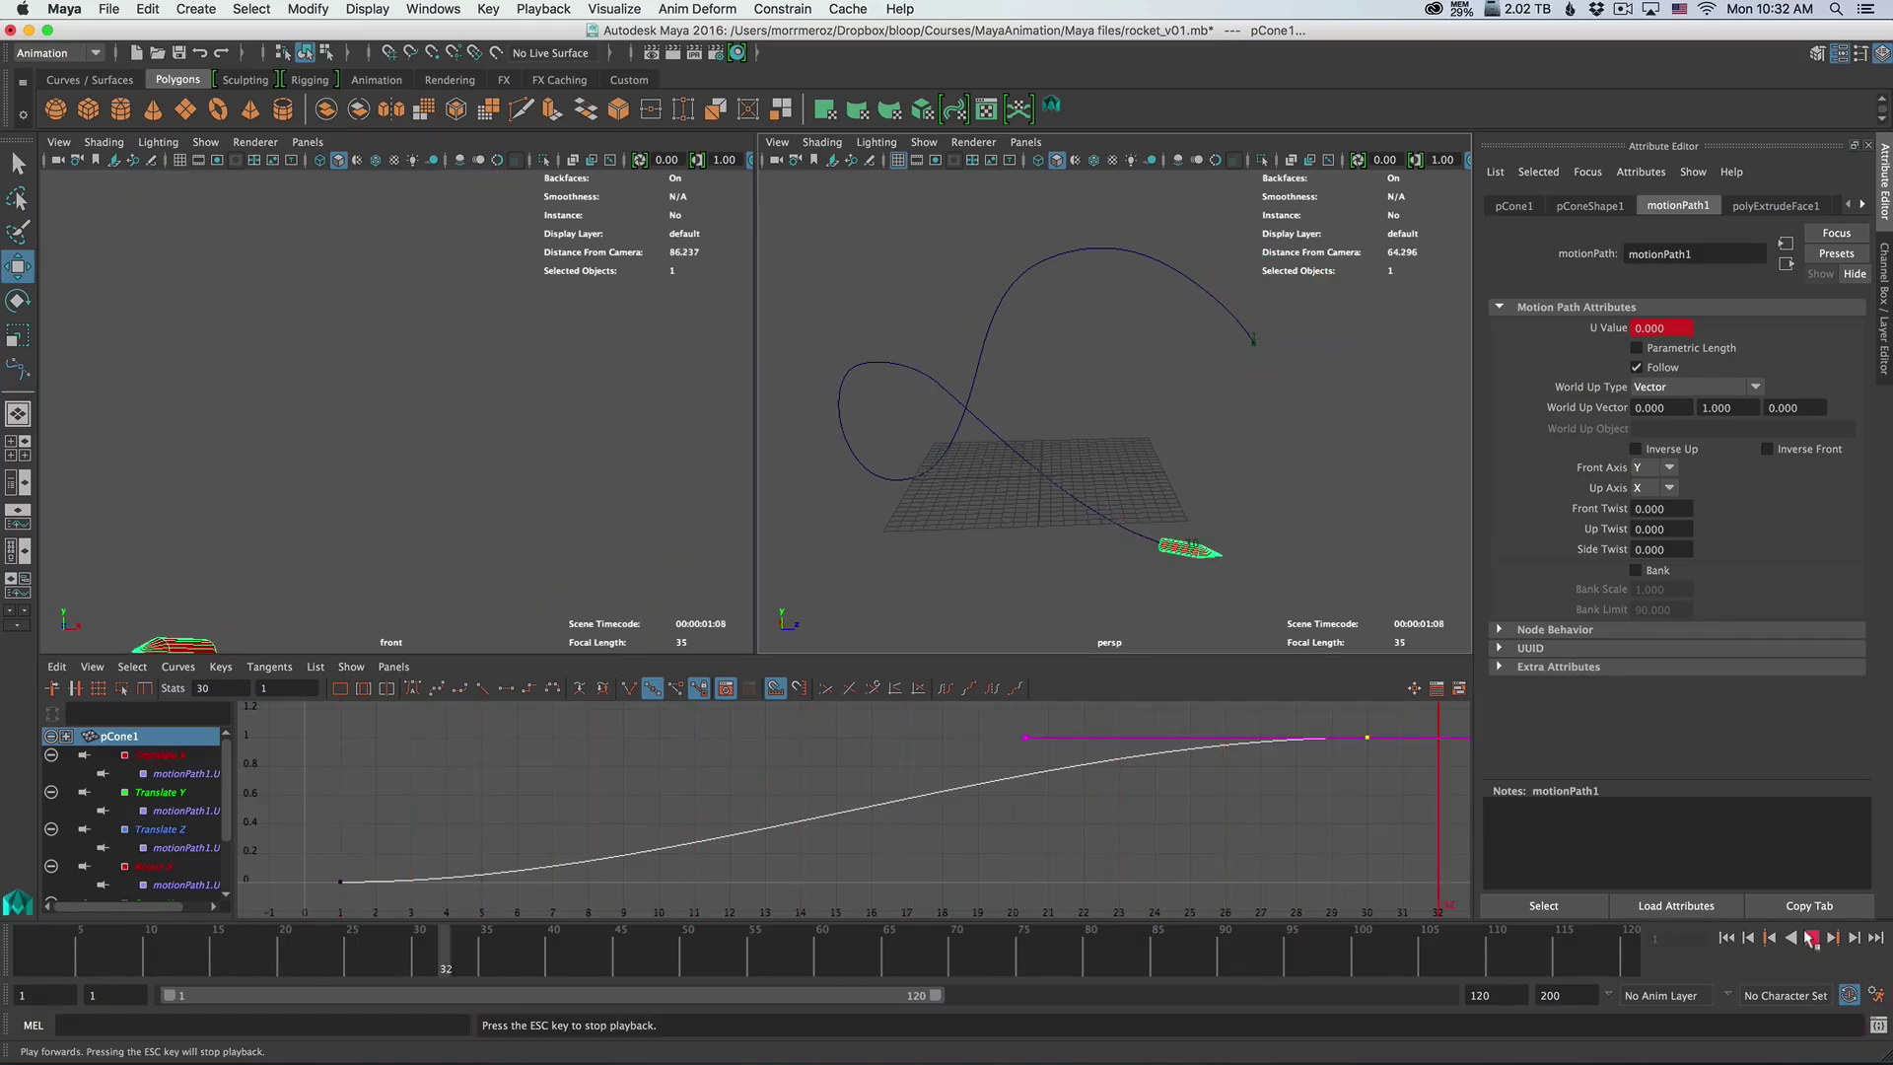
pyautogui.click(1811, 938)
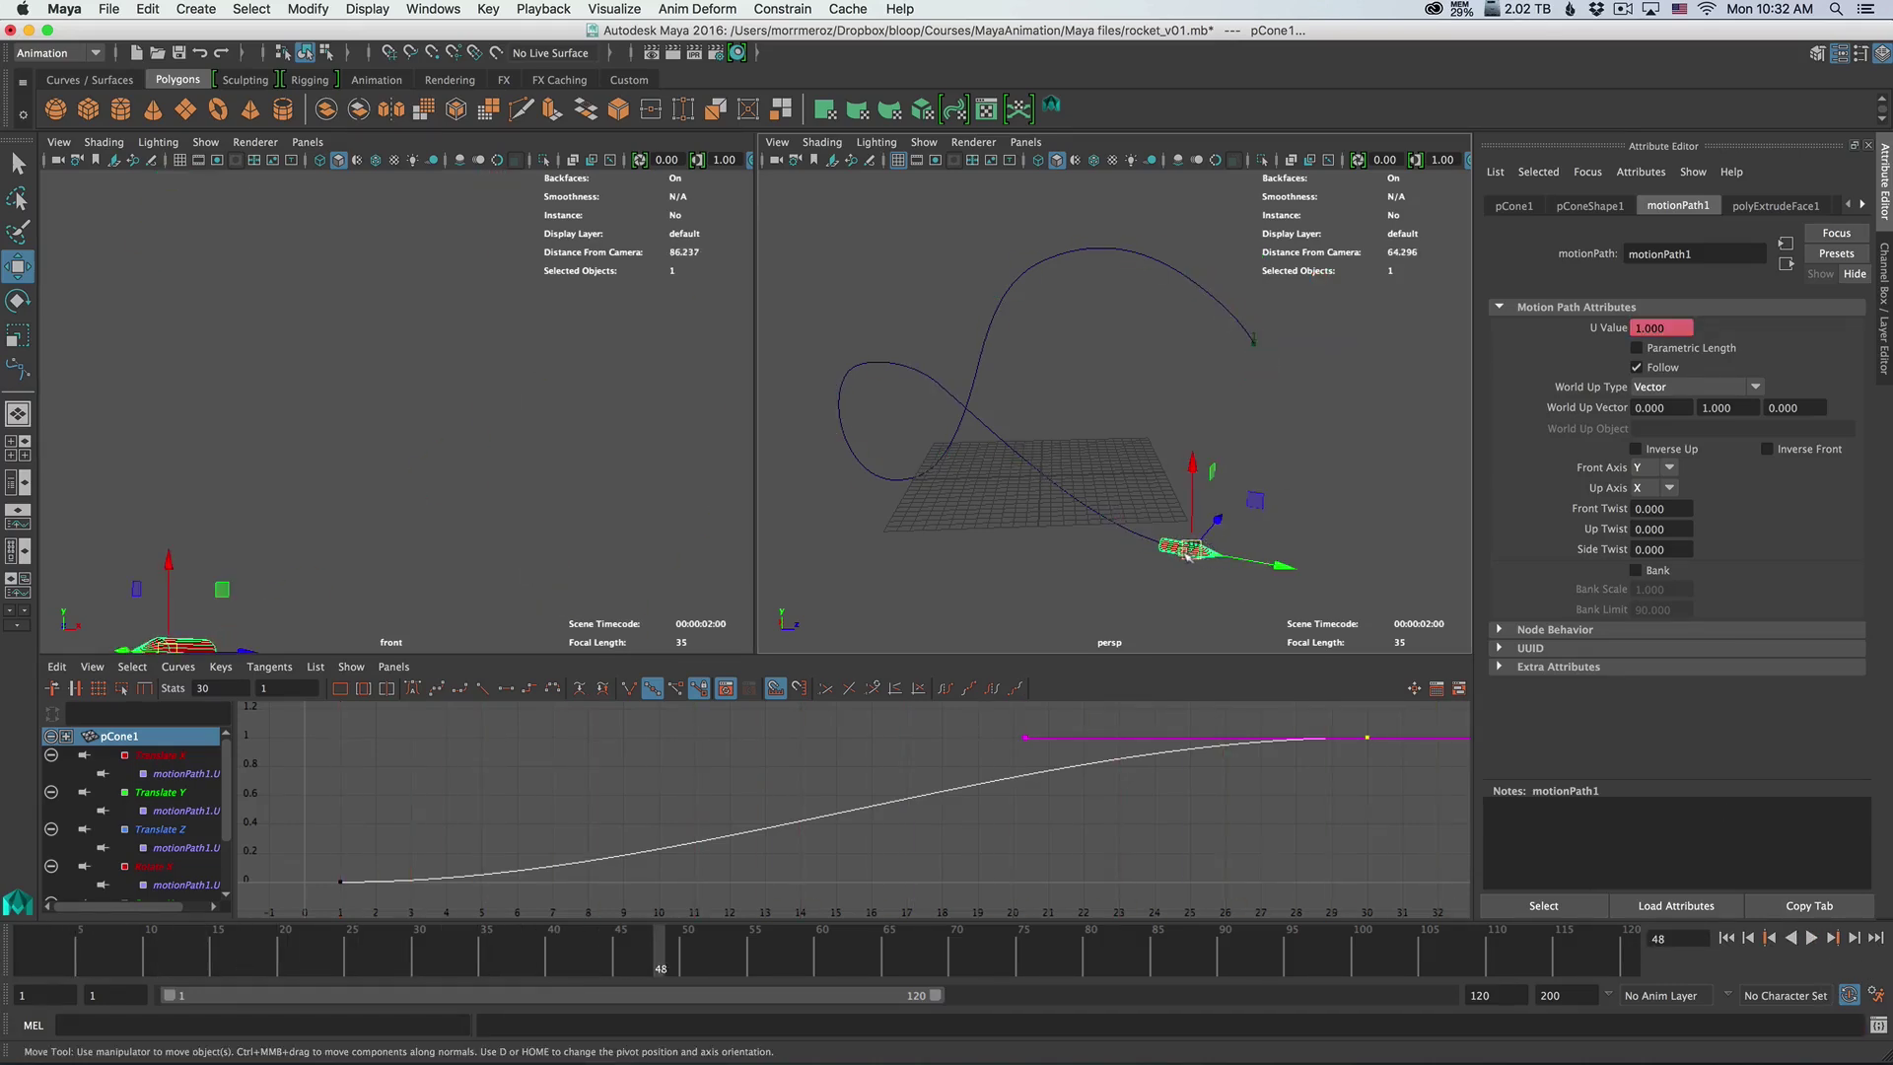
# Try moving the rocket's pivot away from its body at frame 7, check it along the timeline and undo the pivot move
pyautogui.moveTo(259, 951); pyautogui.dragTo(105, 948)
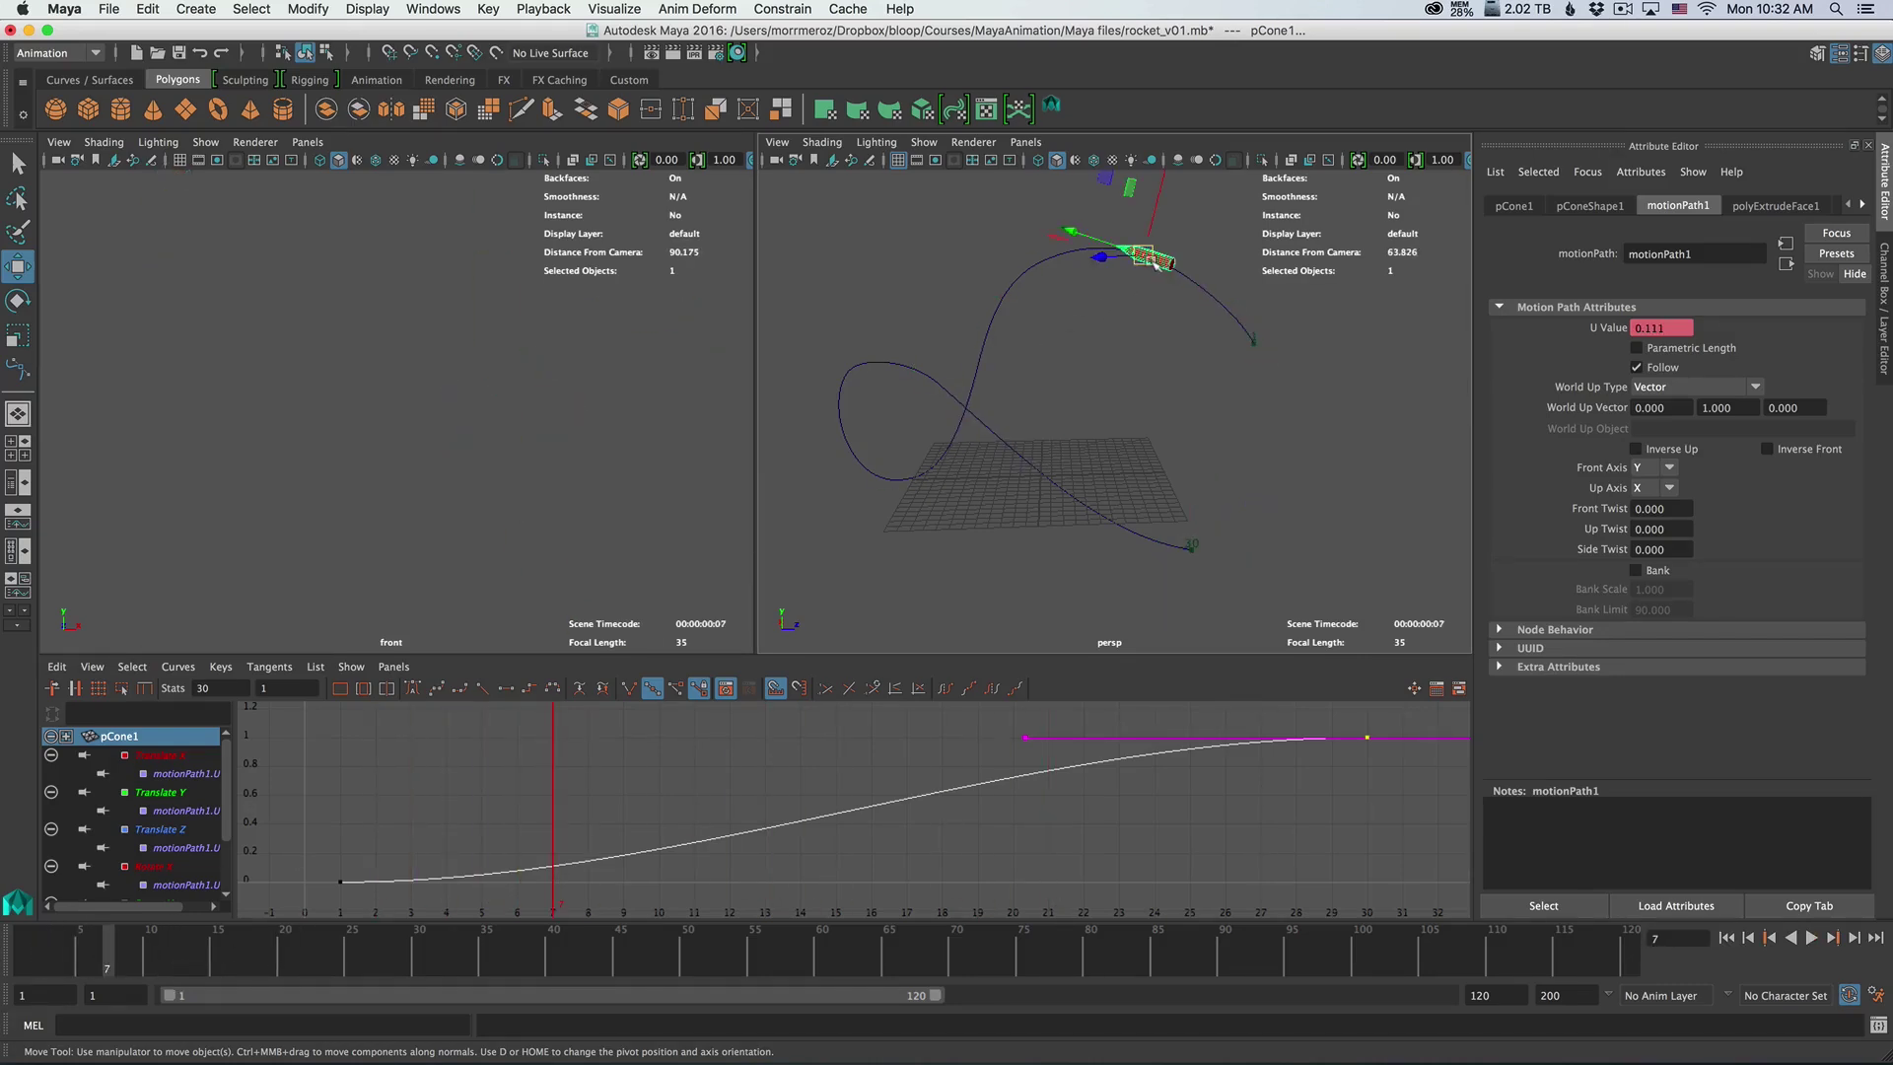
pyautogui.press('d')
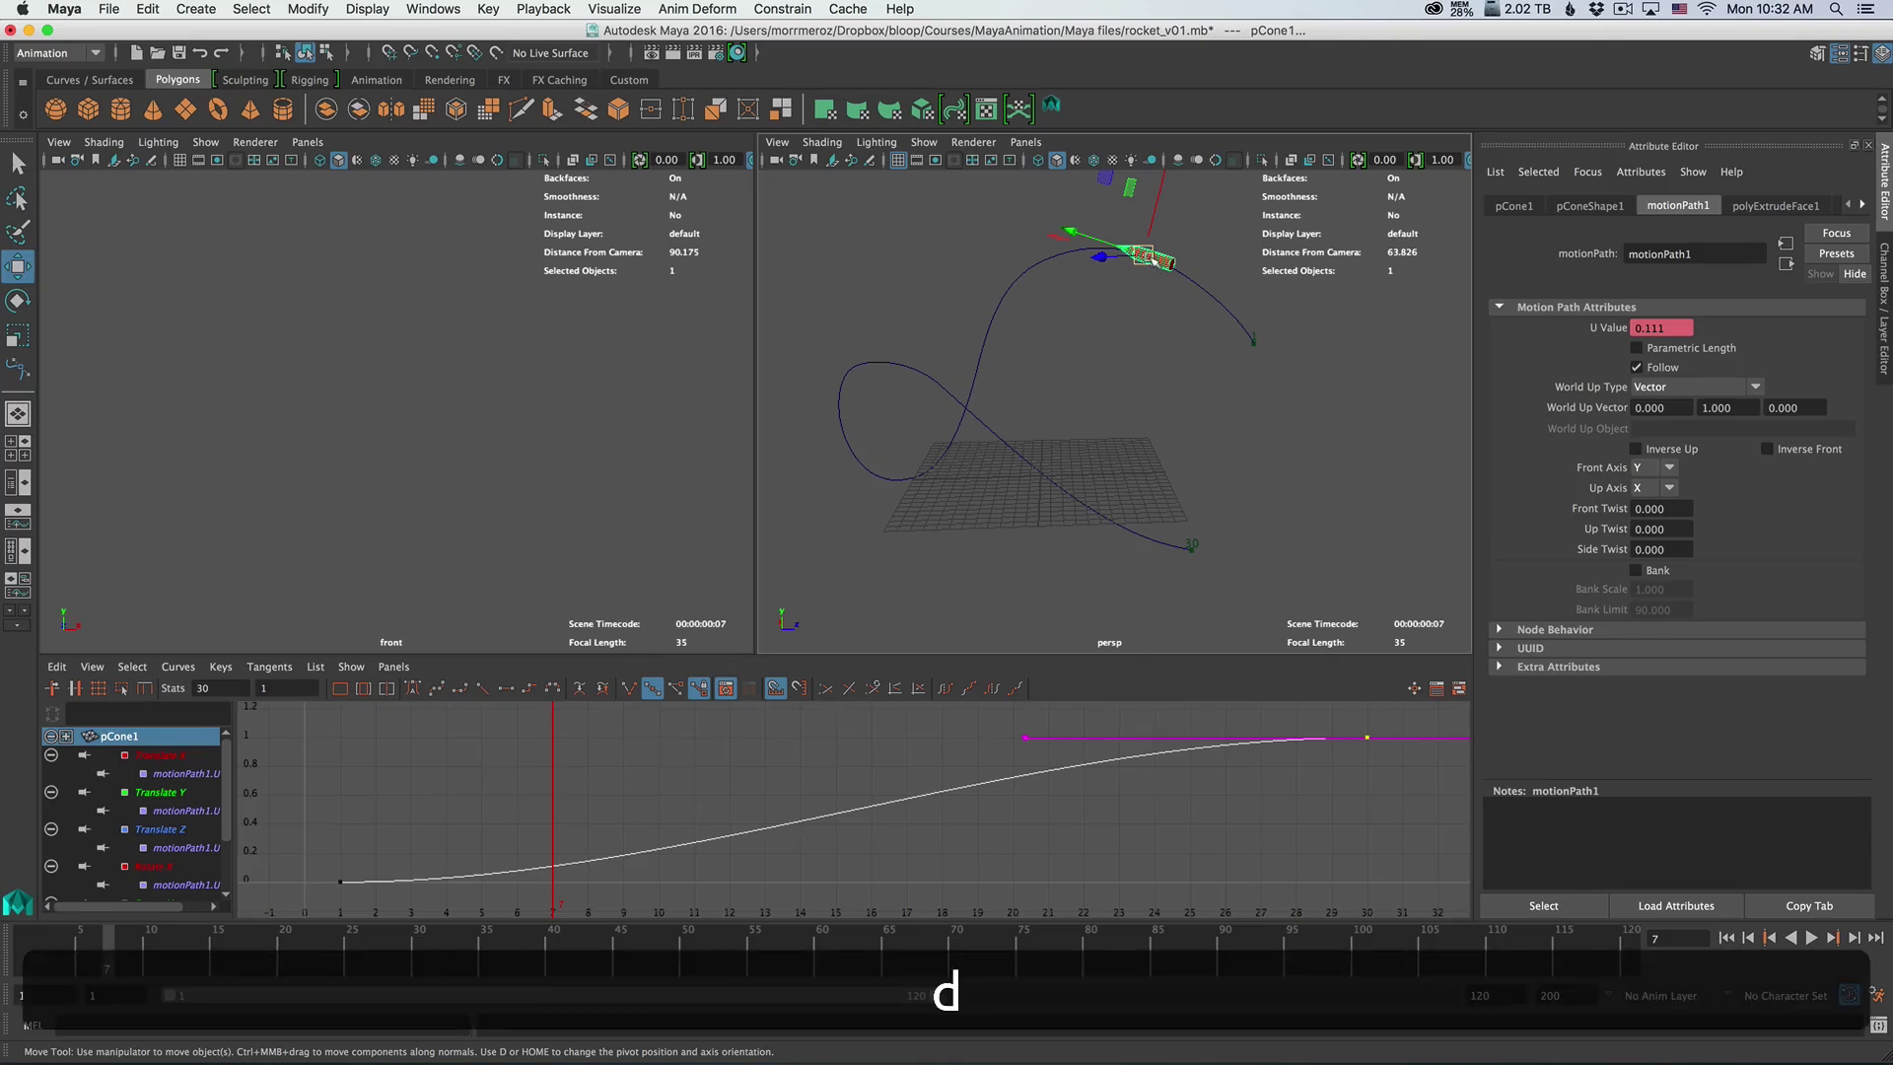
pyautogui.keyDown('alt'); pyautogui.moveTo(1153, 261); pyautogui.dragTo(1129, 299, button='middle'); pyautogui.keyUp('alt')
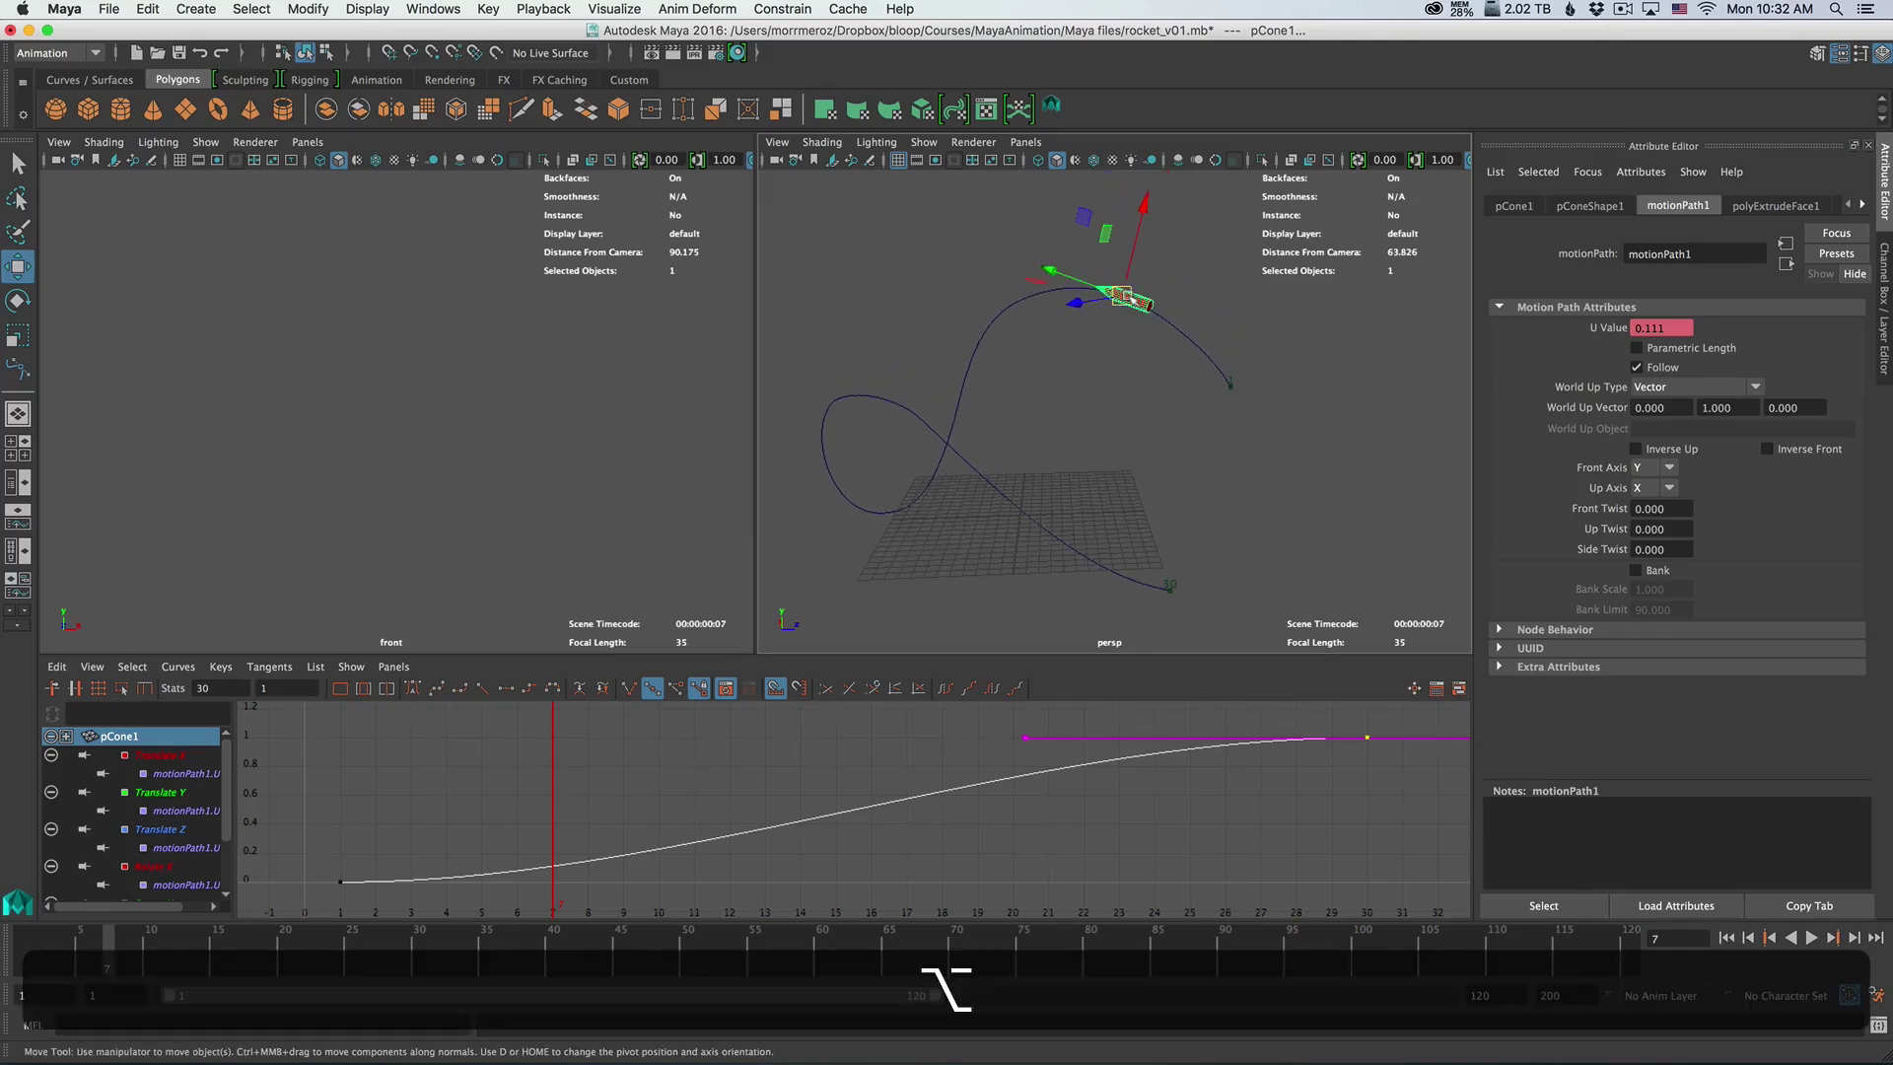
pyautogui.press('d')
pyautogui.moveTo(1120, 296); pyautogui.dragTo(1204, 299)
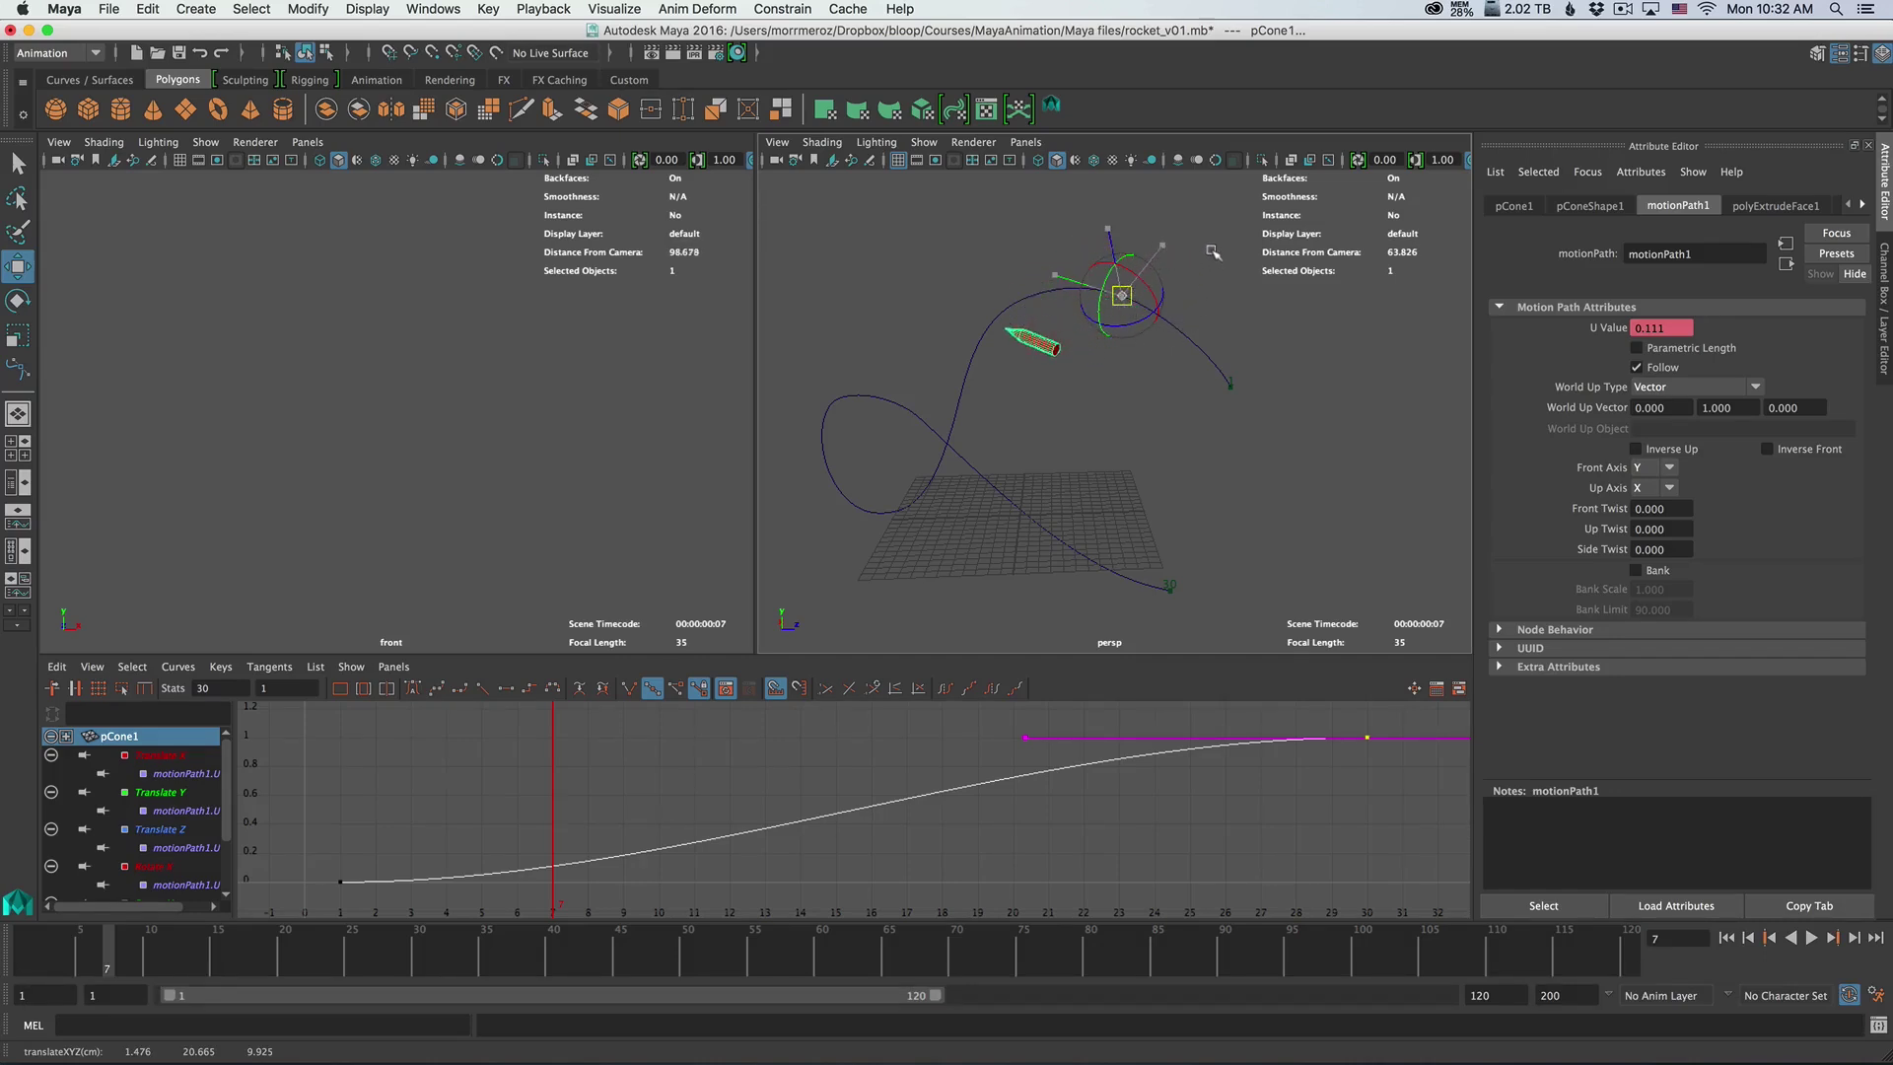
pyautogui.moveTo(1212, 252); pyautogui.dragTo(1147, 235, button='middle')
pyautogui.moveTo(107, 949); pyautogui.dragTo(68, 974)
pyautogui.press('z')
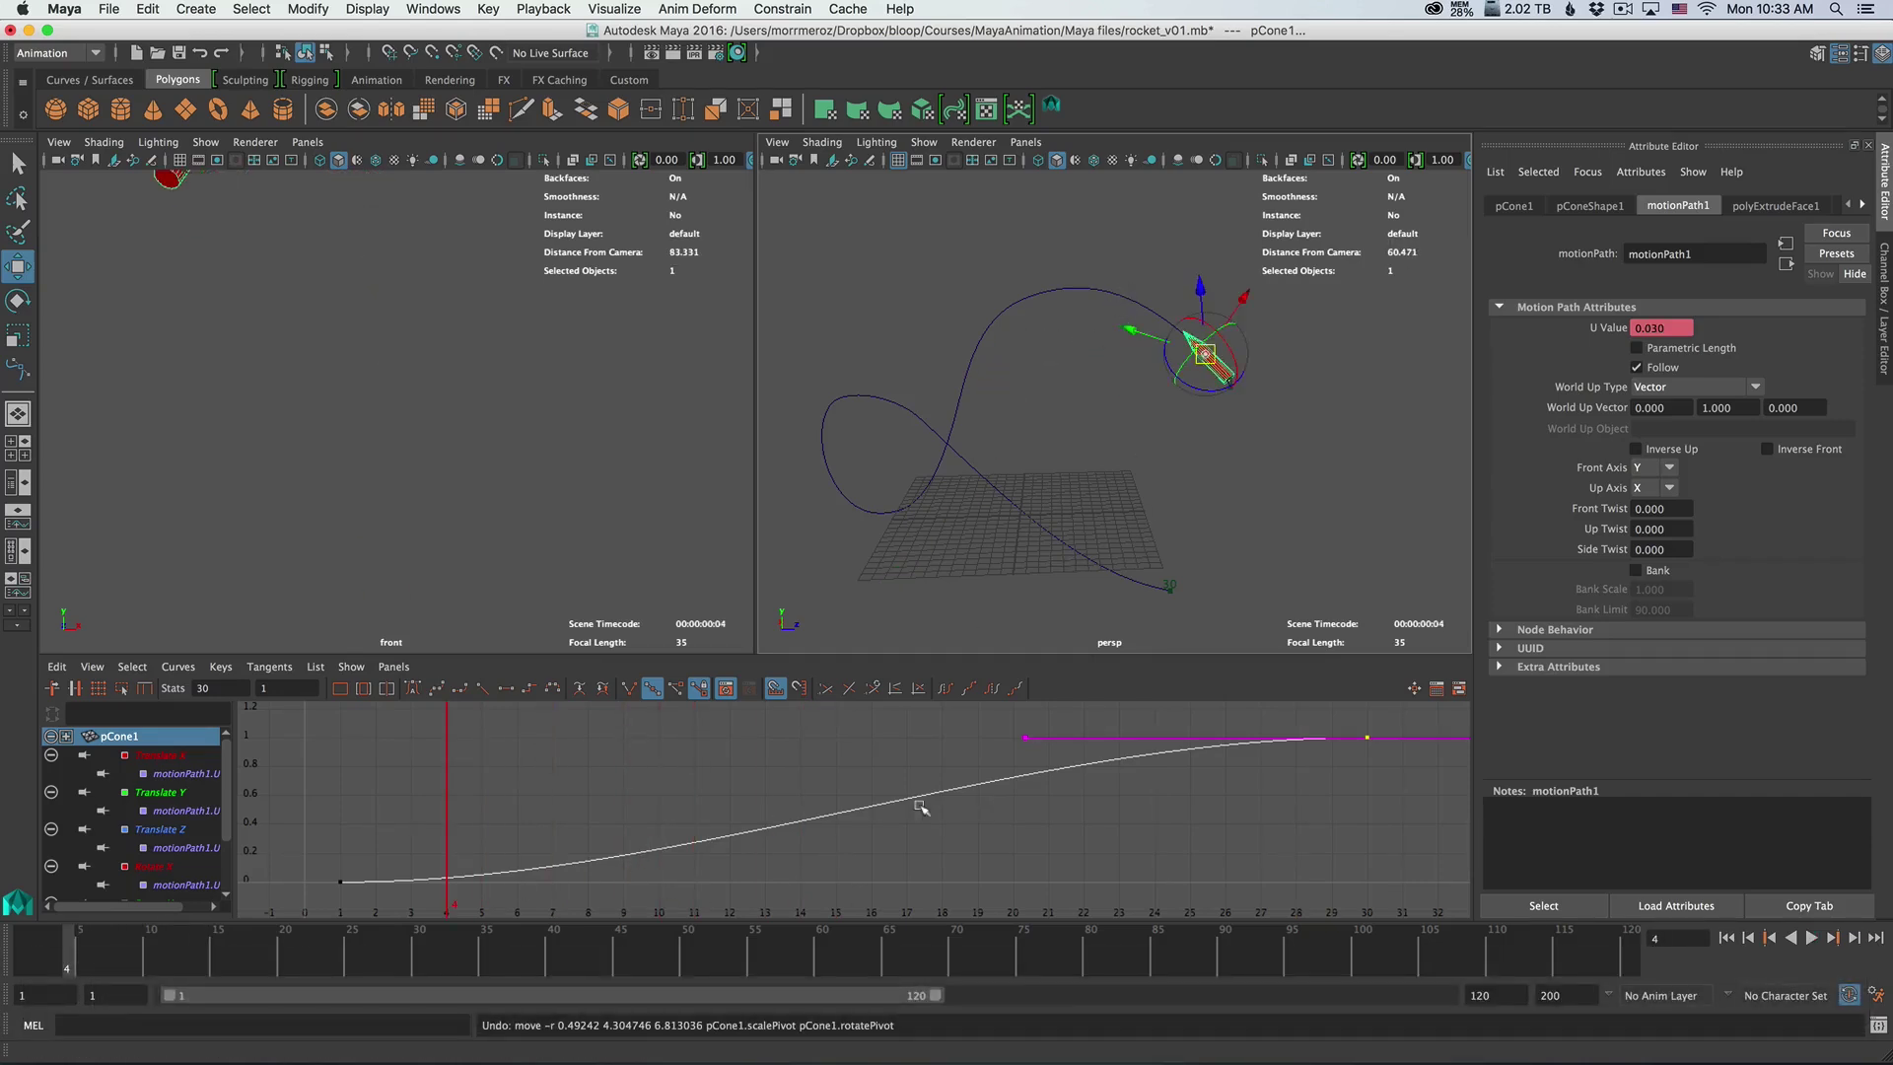
# Return to frame 1 and steepen the outgoing tangent of the first U Value key so the rocket starts without easing in
pyautogui.moveTo(48, 959); pyautogui.dragTo(21, 958)
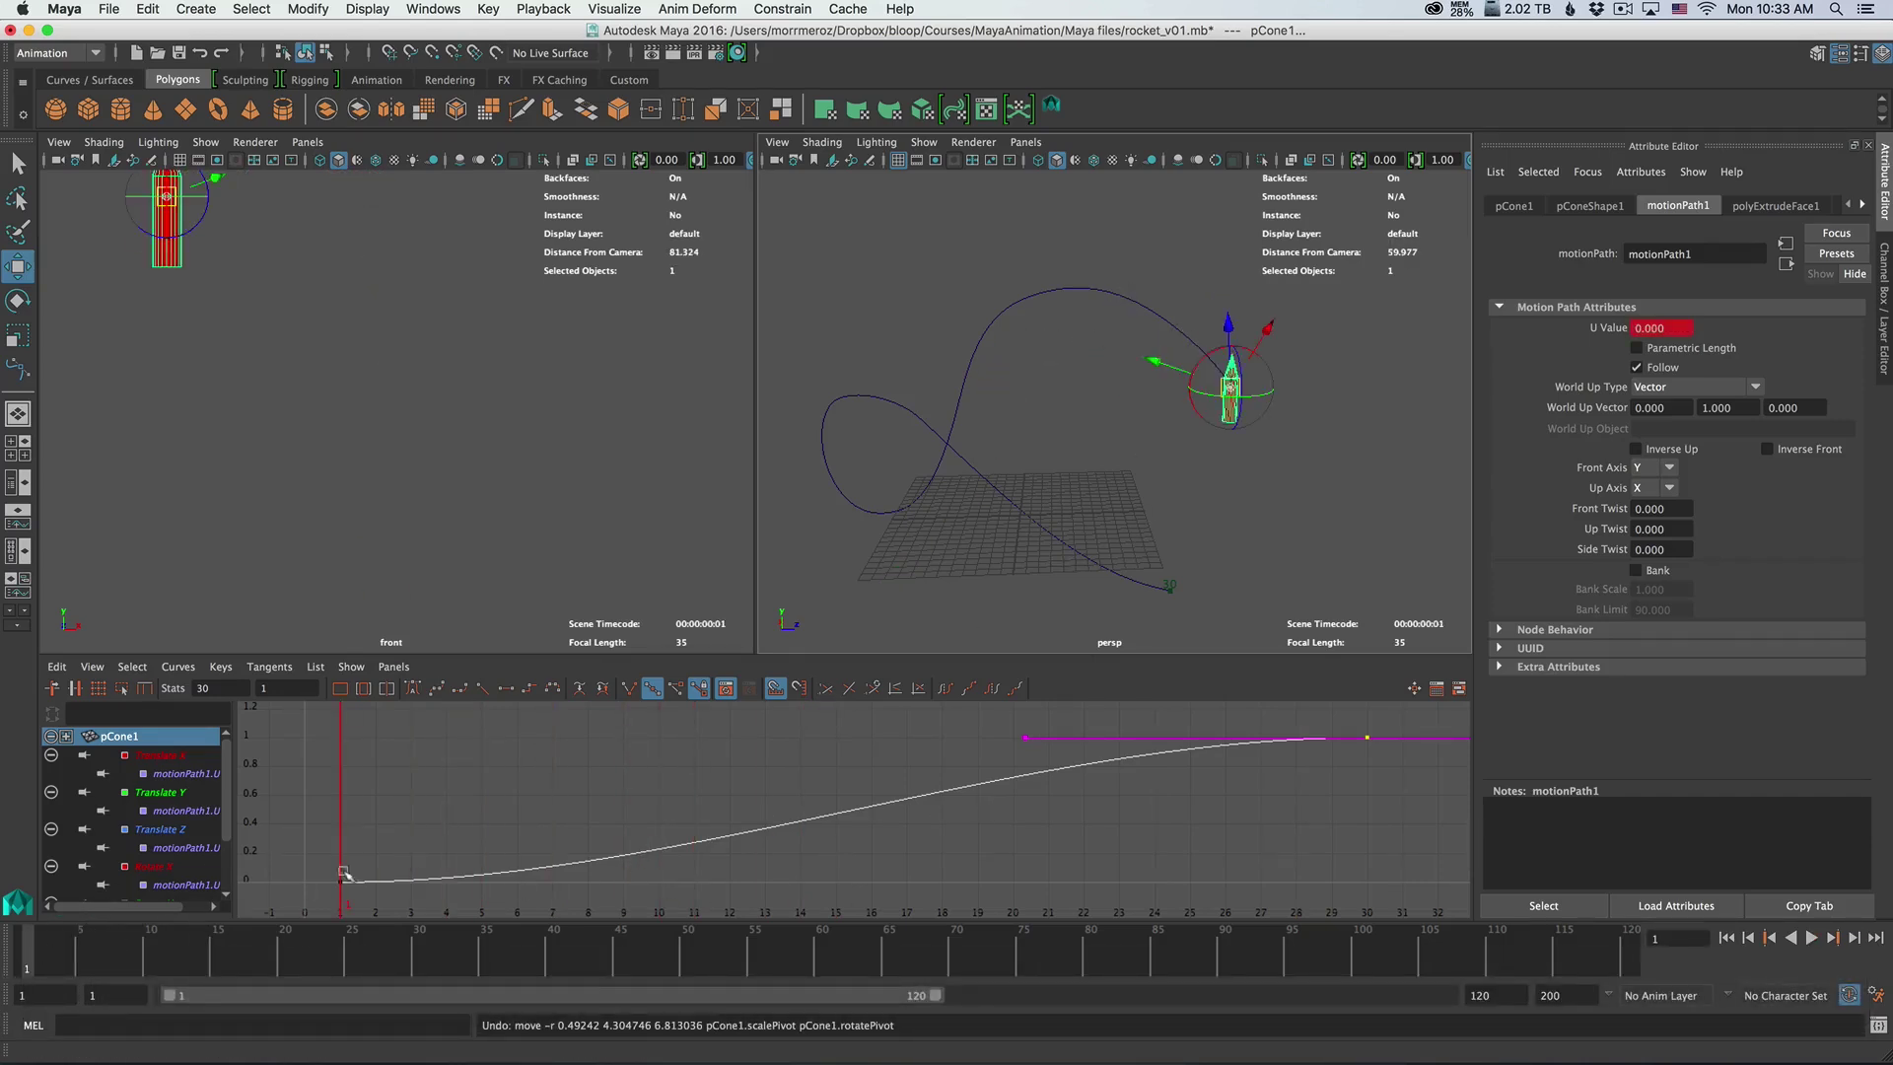
pyautogui.moveTo(285, 832); pyautogui.dragTo(461, 900)
pyautogui.click(684, 885)
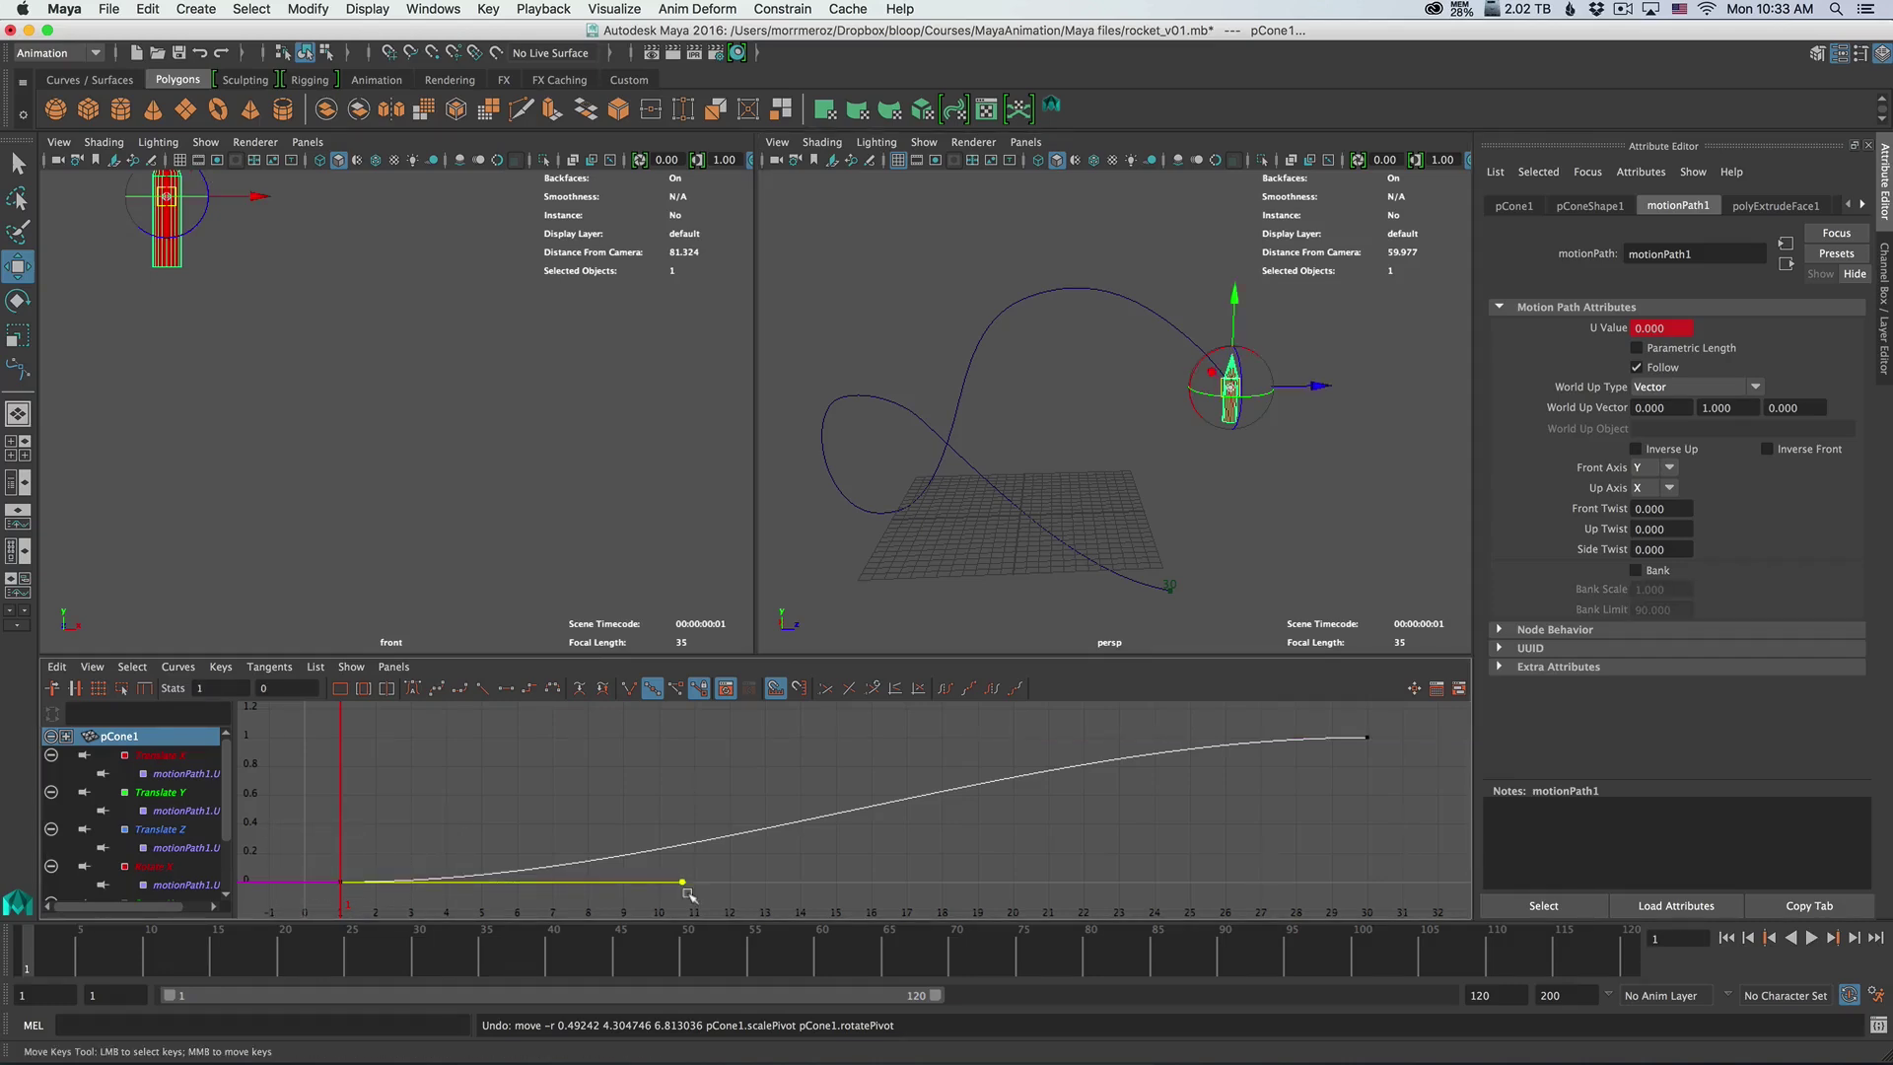
pyautogui.moveTo(688, 894); pyautogui.dragTo(698, 820, button='middle')
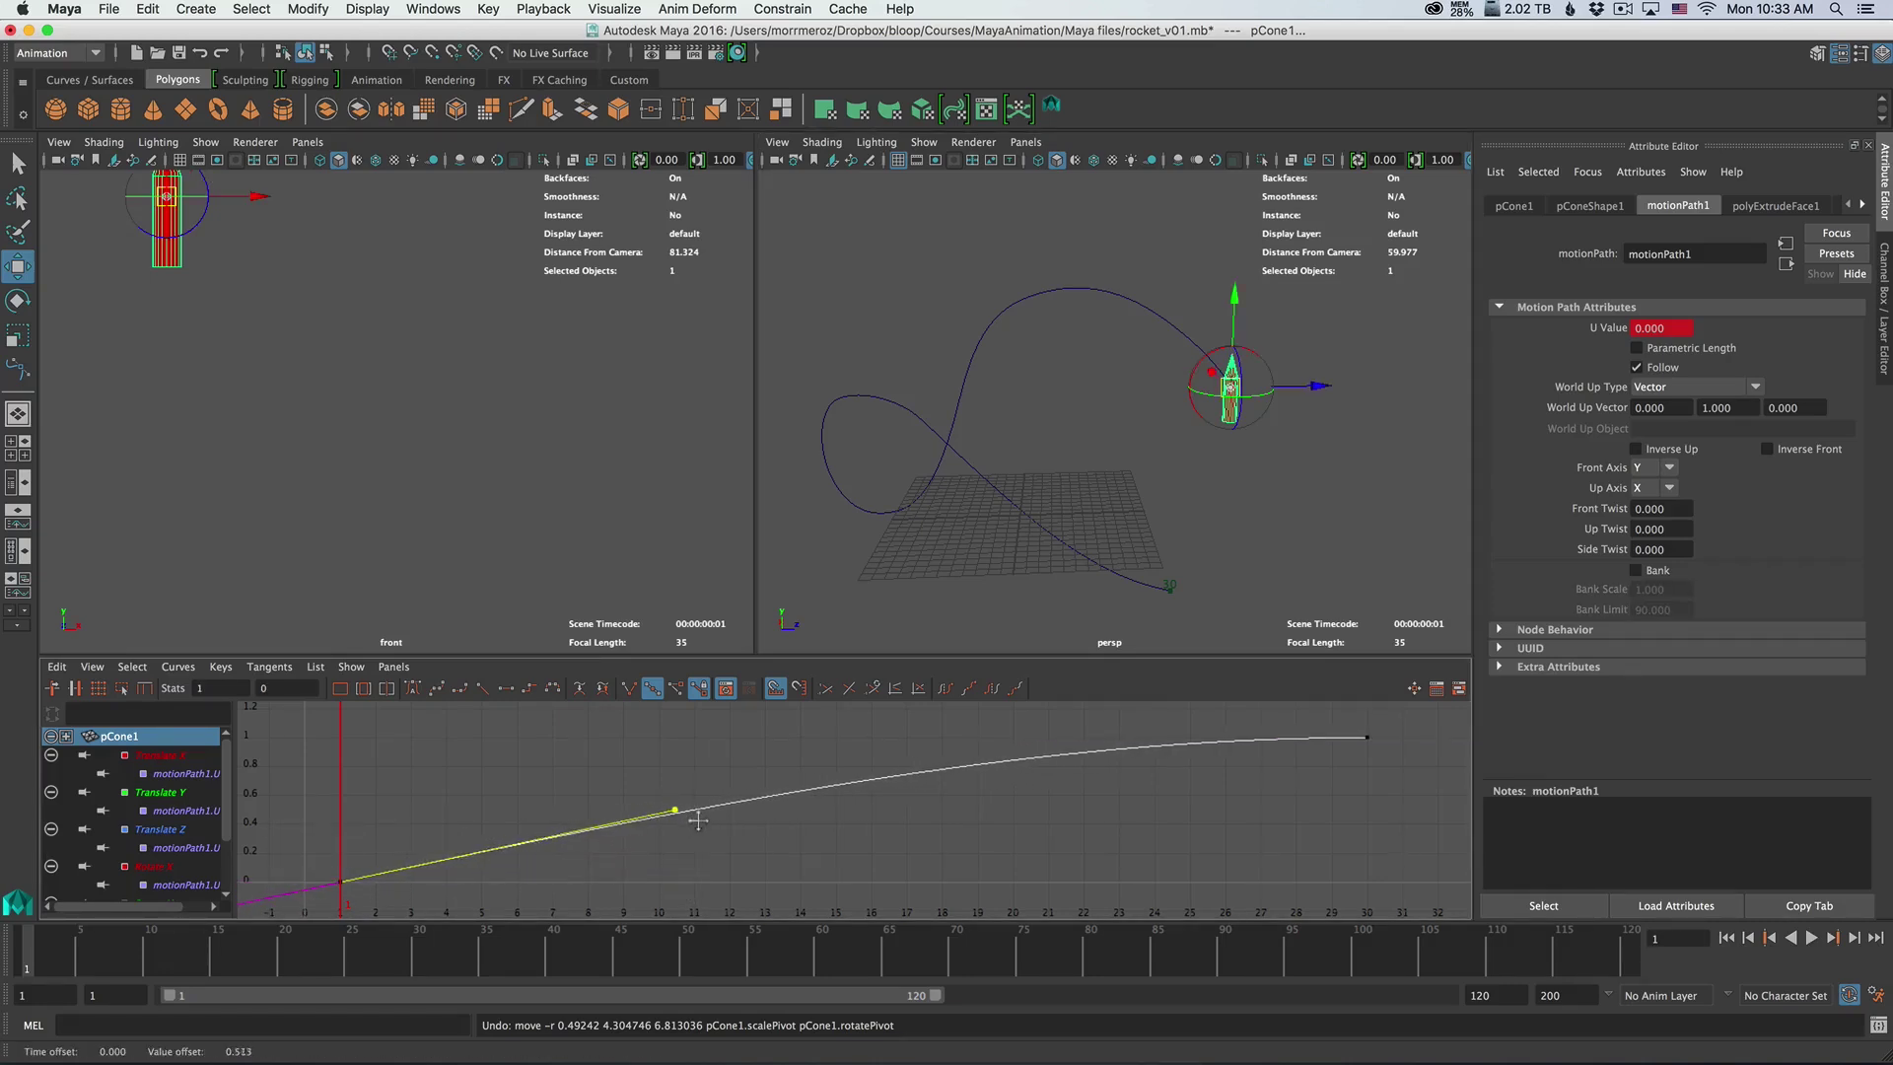
# Insert keys early on the U Value curve and place them at frames 4 and 9
pyautogui.moveTo(5, 956); pyautogui.dragTo(77, 954)
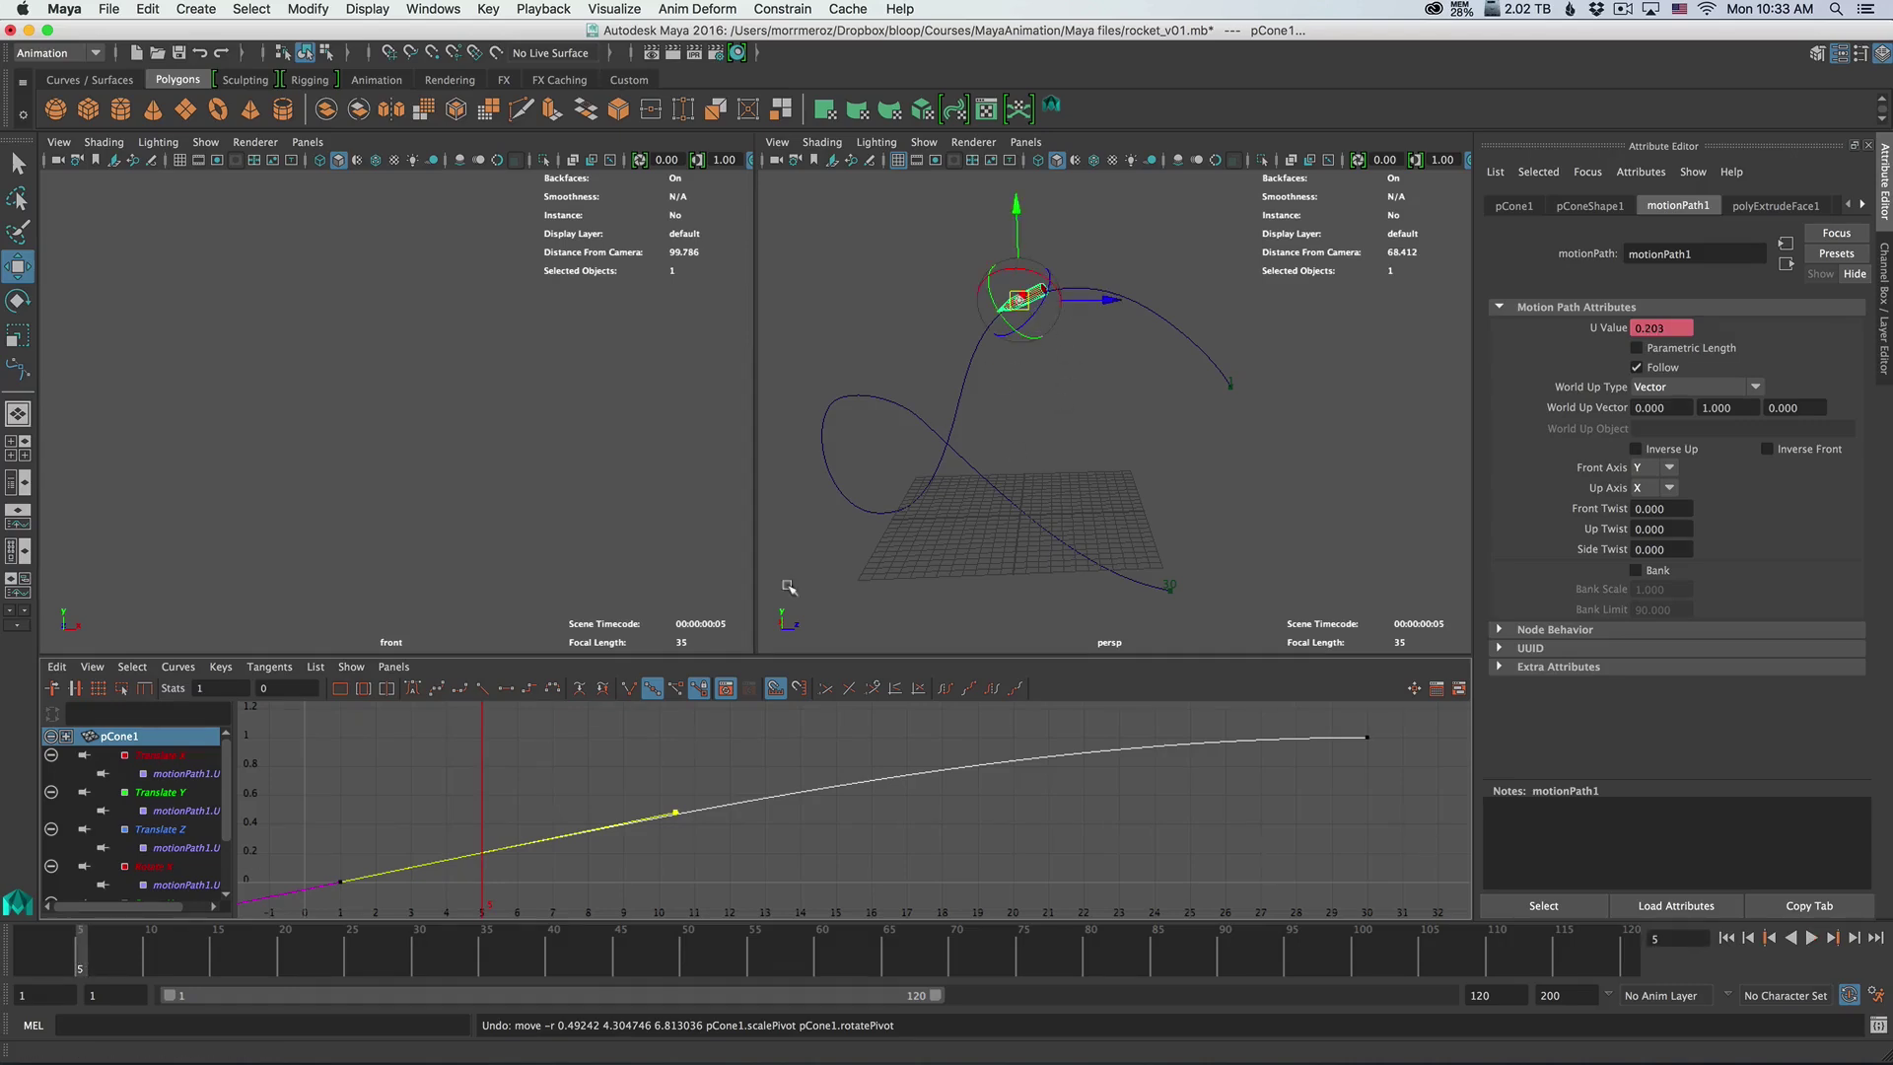
pyautogui.press('i')
pyautogui.middleClick(483, 833)
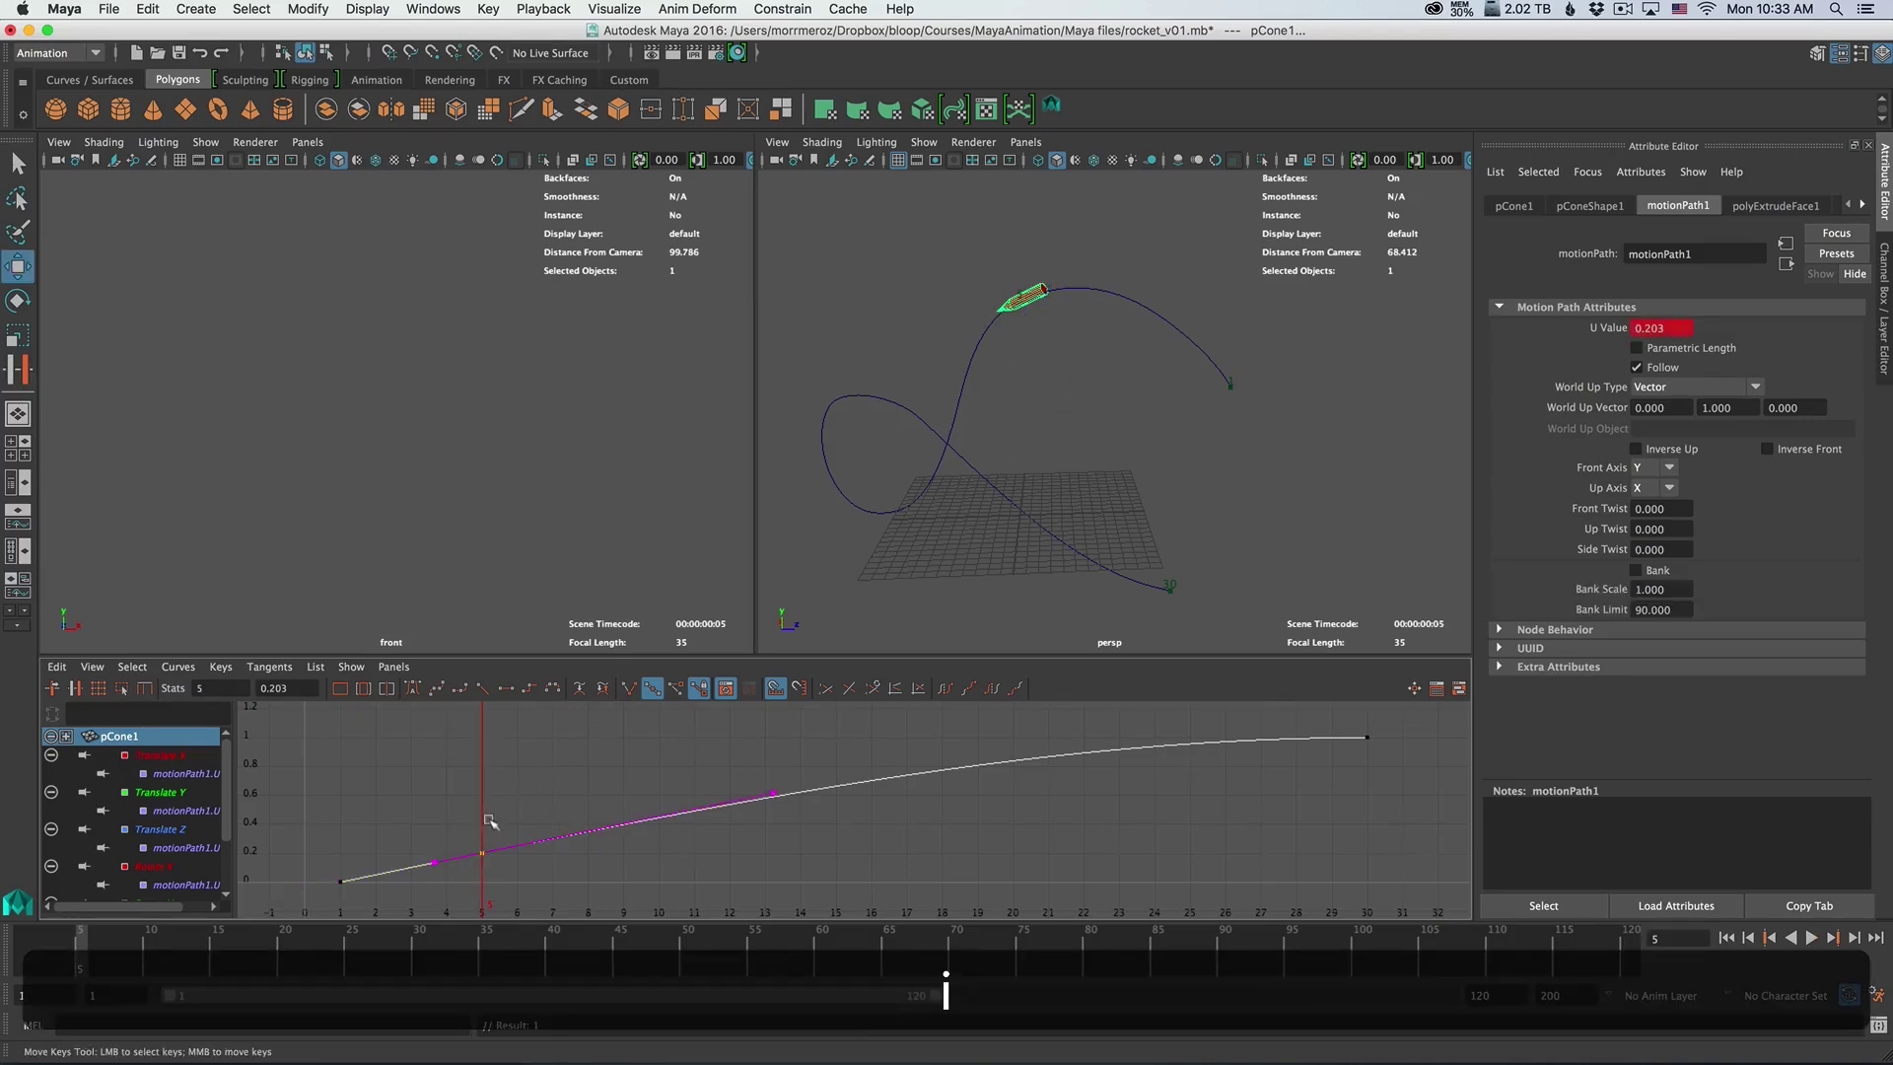
pyautogui.press('w')
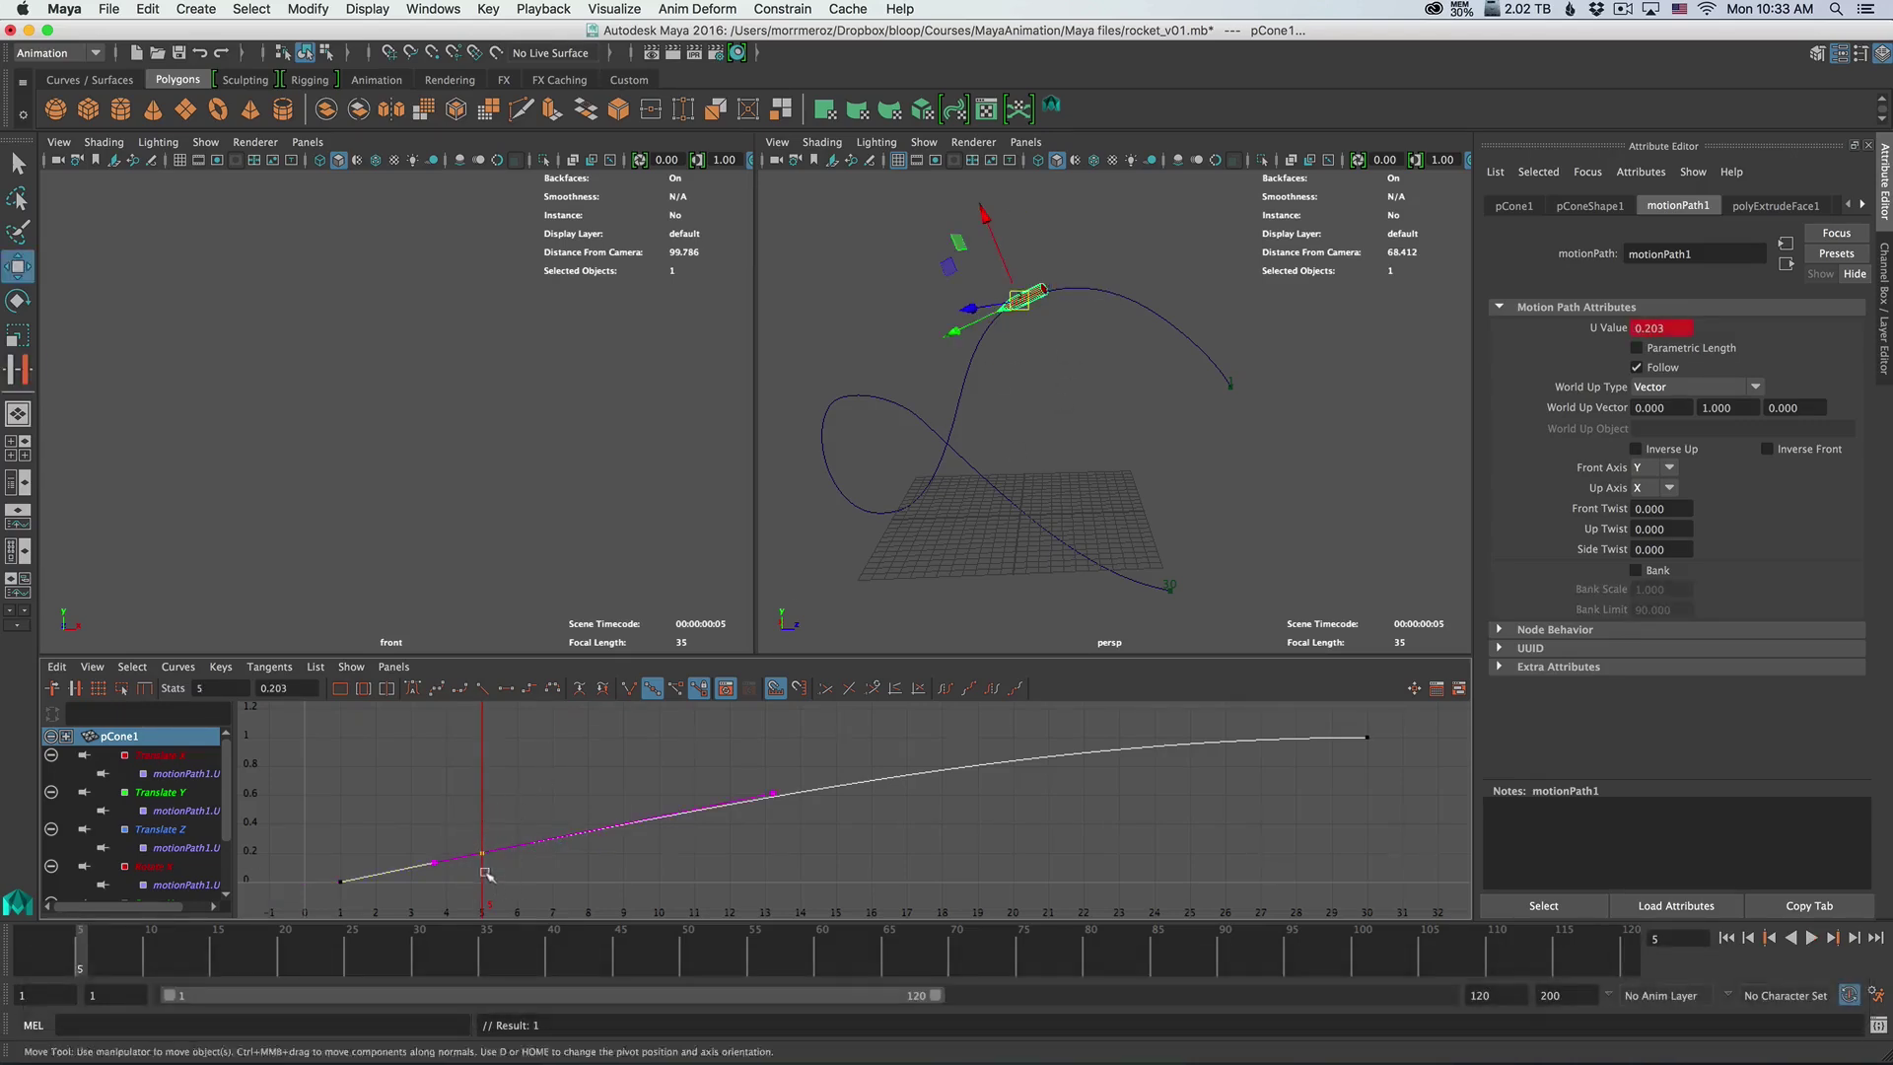
pyautogui.moveTo(485, 859); pyautogui.dragTo(653, 858, button='middle')
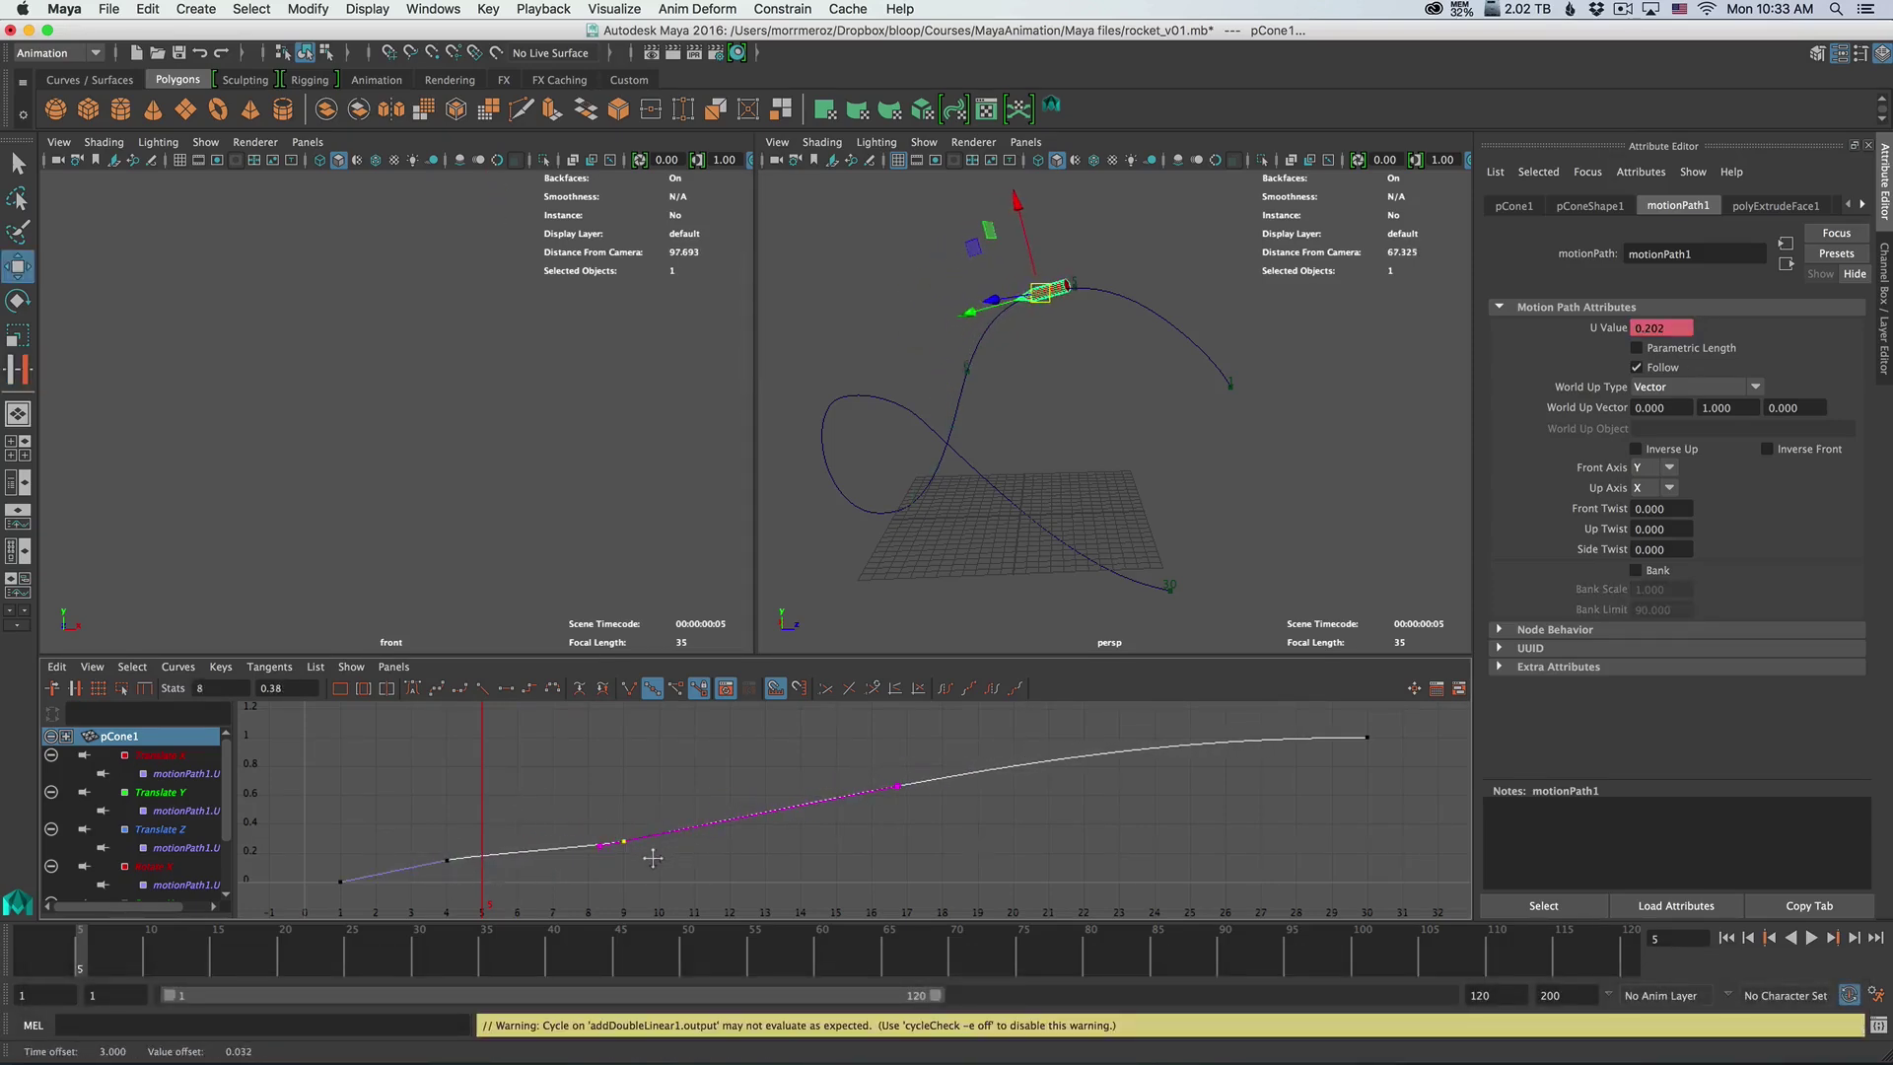
# Apply auto tangents to the keys at frames 4 and 9 and lower the frame 9 key to 0.176
pyautogui.moveTo(415, 795); pyautogui.dragTo(763, 877)
pyautogui.click(413, 689)
pyautogui.keyDown('alt'); pyautogui.keyDown('shift'); pyautogui.moveTo(611, 849); pyautogui.dragTo(607, 766, button='right'); pyautogui.keyUp('shift'); pyautogui.keyUp('alt')
pyautogui.keyDown('alt'); pyautogui.moveTo(608, 765); pyautogui.dragTo(639, 637, button='middle'); pyautogui.keyUp('alt')
pyautogui.moveTo(598, 712); pyautogui.dragTo(728, 795)
pyautogui.moveTo(667, 765); pyautogui.dragTo(667, 794, button='middle')
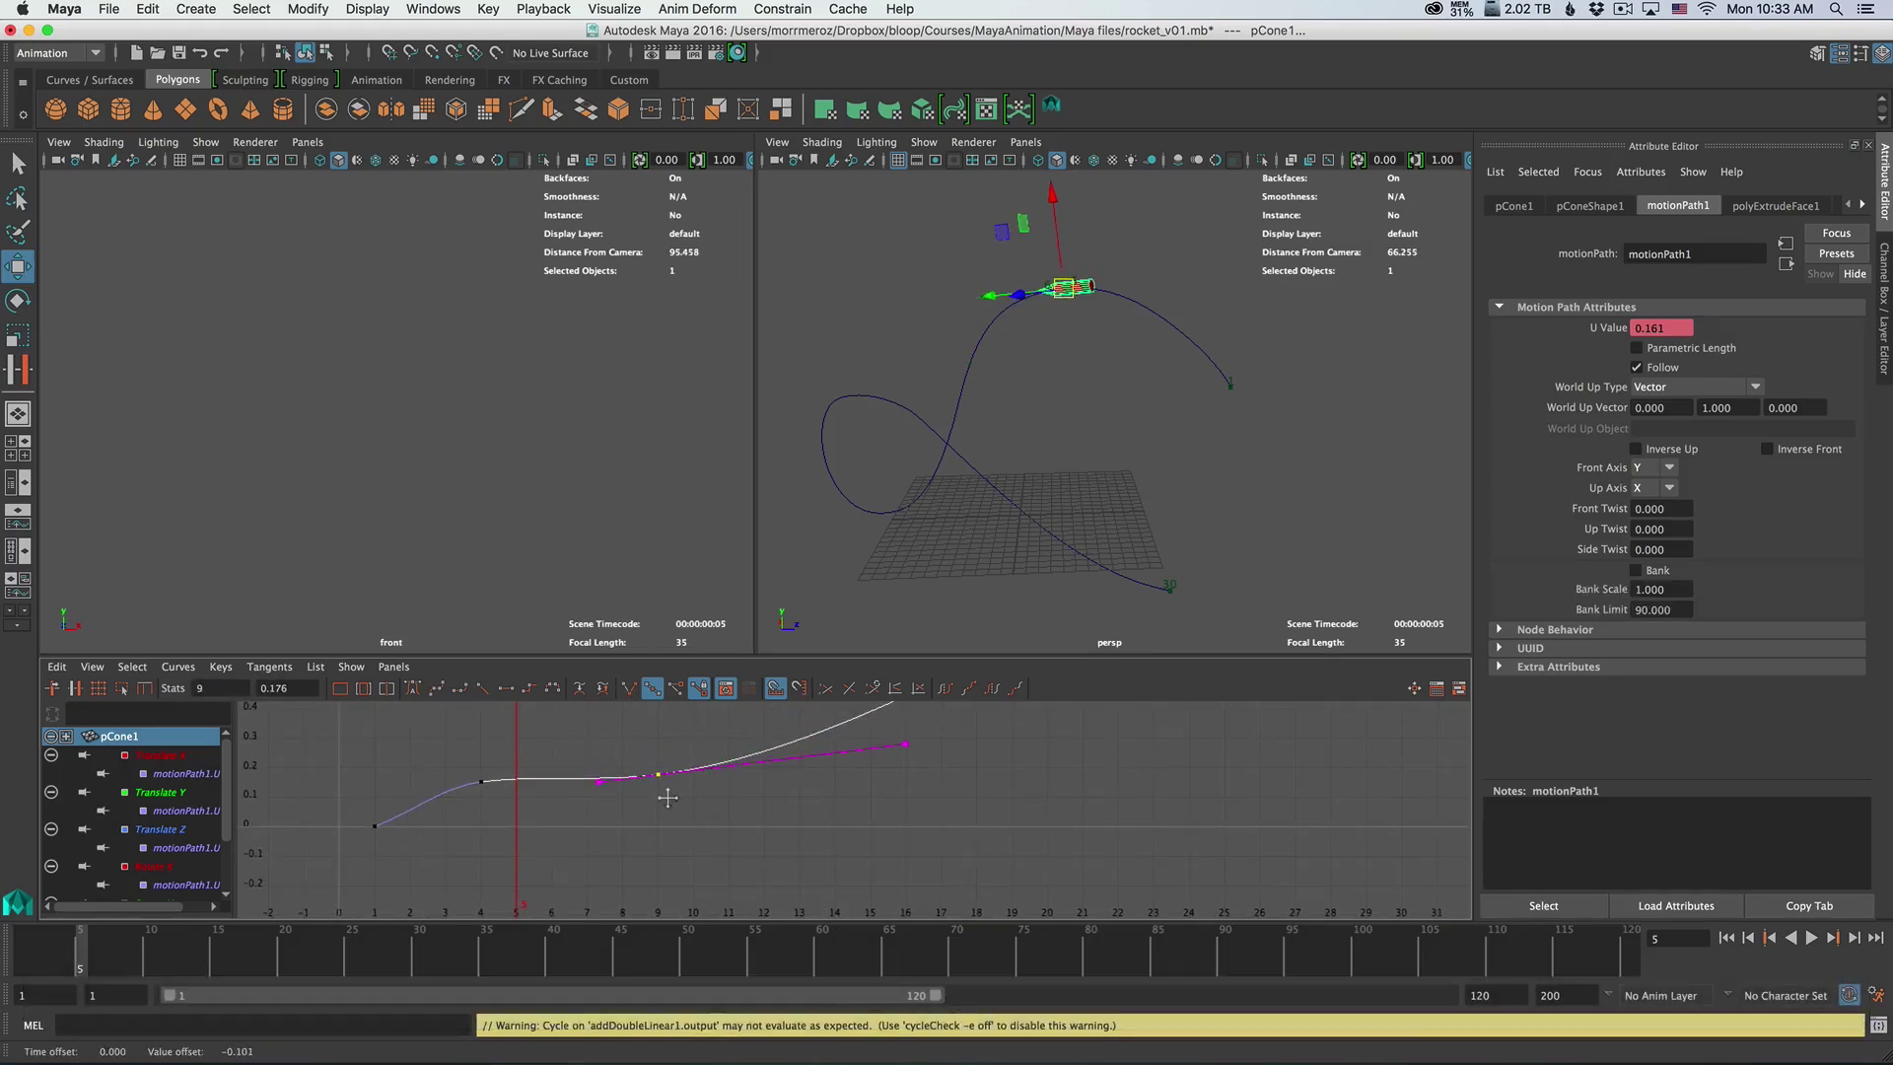
# Insert a key on the U Value curve at frame 16, move it to frame 13 at 0.444 and give it auto tangents
pyautogui.moveTo(111, 976); pyautogui.dragTo(231, 954)
pyautogui.keyDown('alt'); pyautogui.moveTo(852, 846); pyautogui.dragTo(779, 927, button='middle'); pyautogui.keyUp('alt')
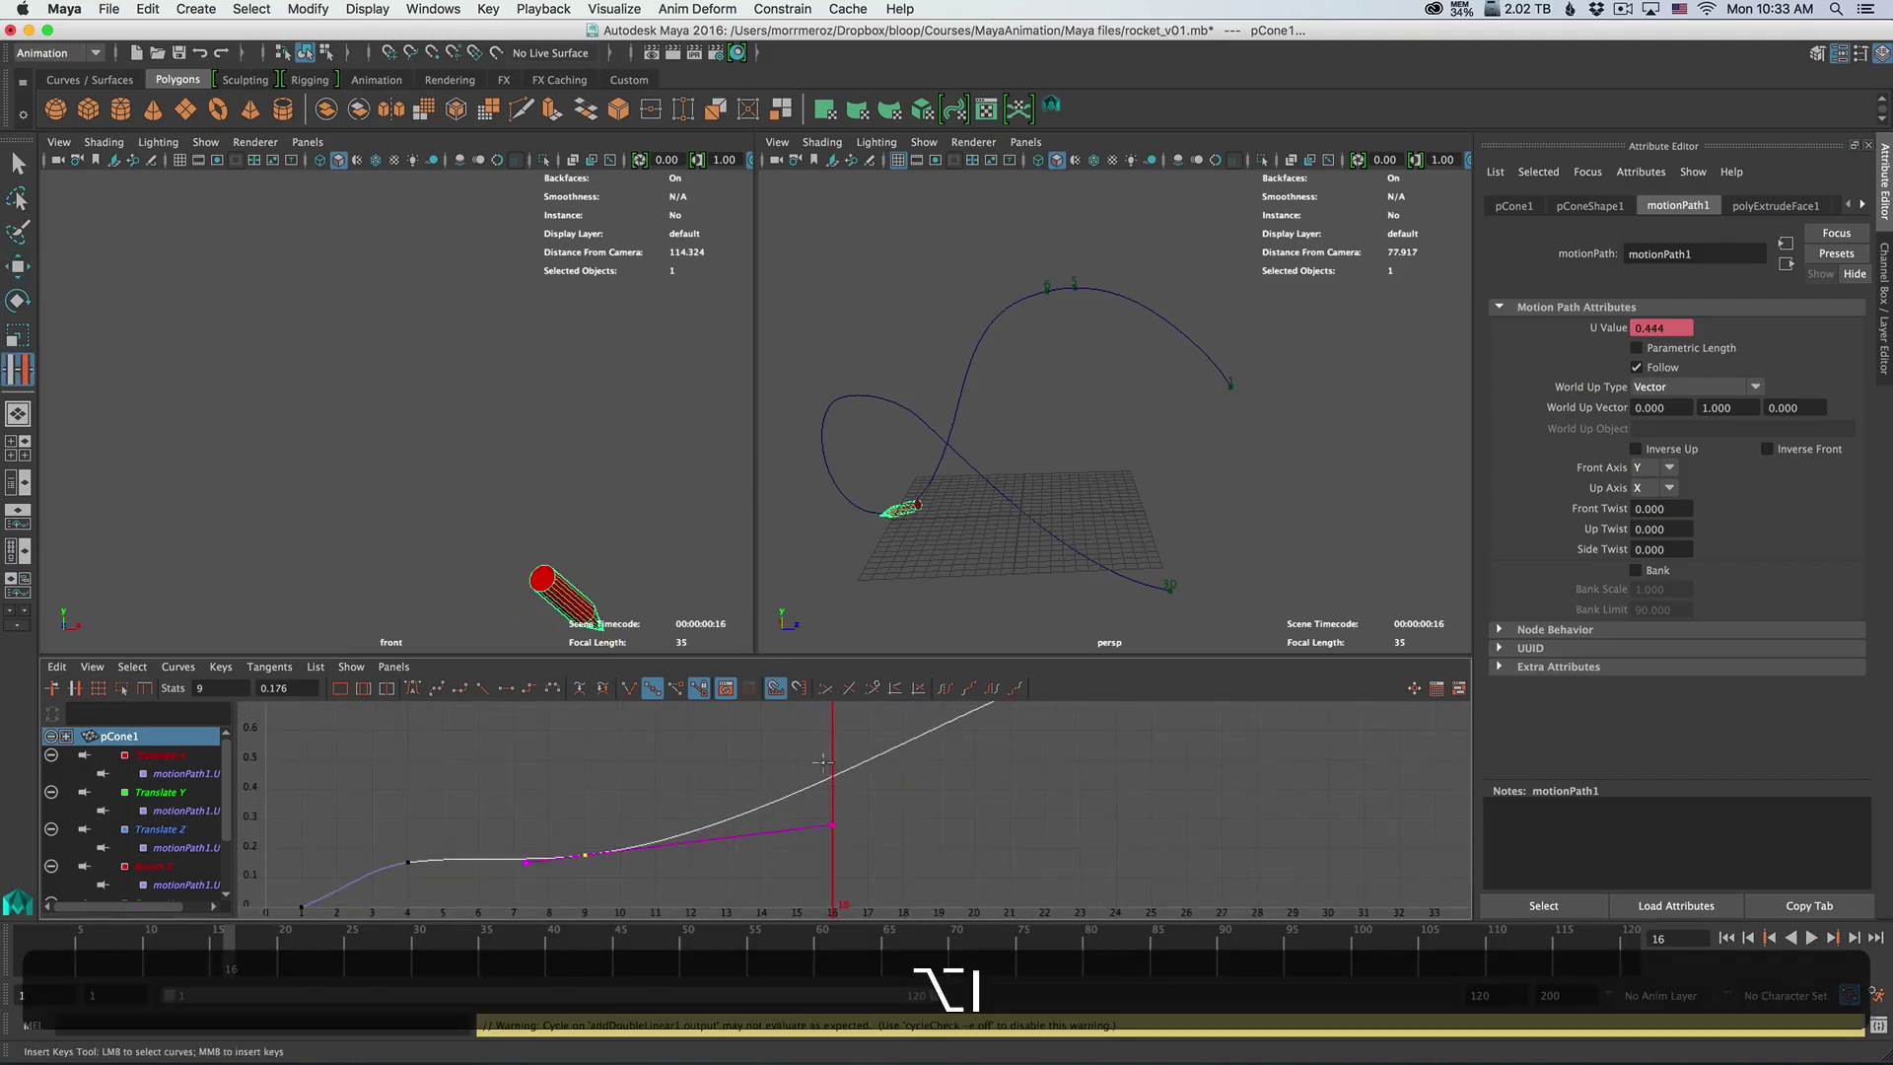
pyautogui.press('i')
pyautogui.middleClick(831, 776)
pyautogui.moveTo(816, 792); pyautogui.dragTo(739, 791, button='middle')
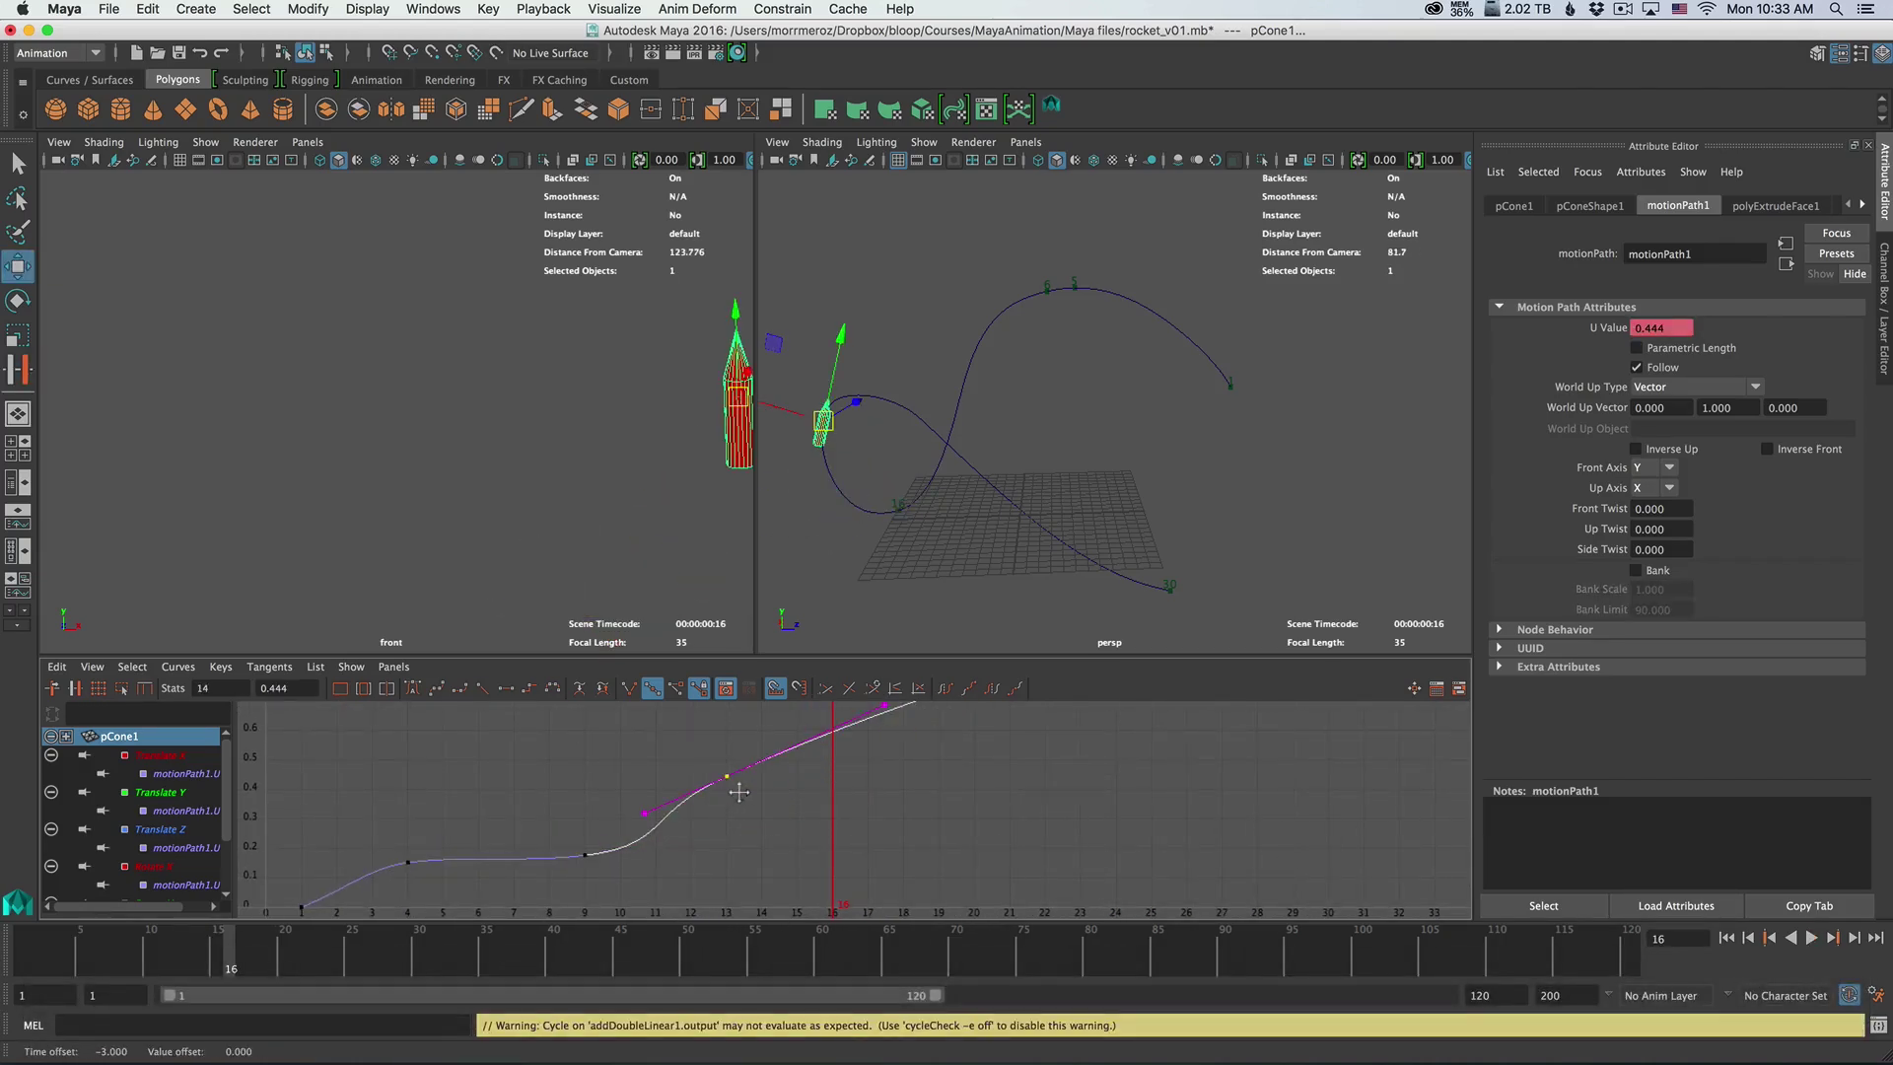
pyautogui.click(412, 684)
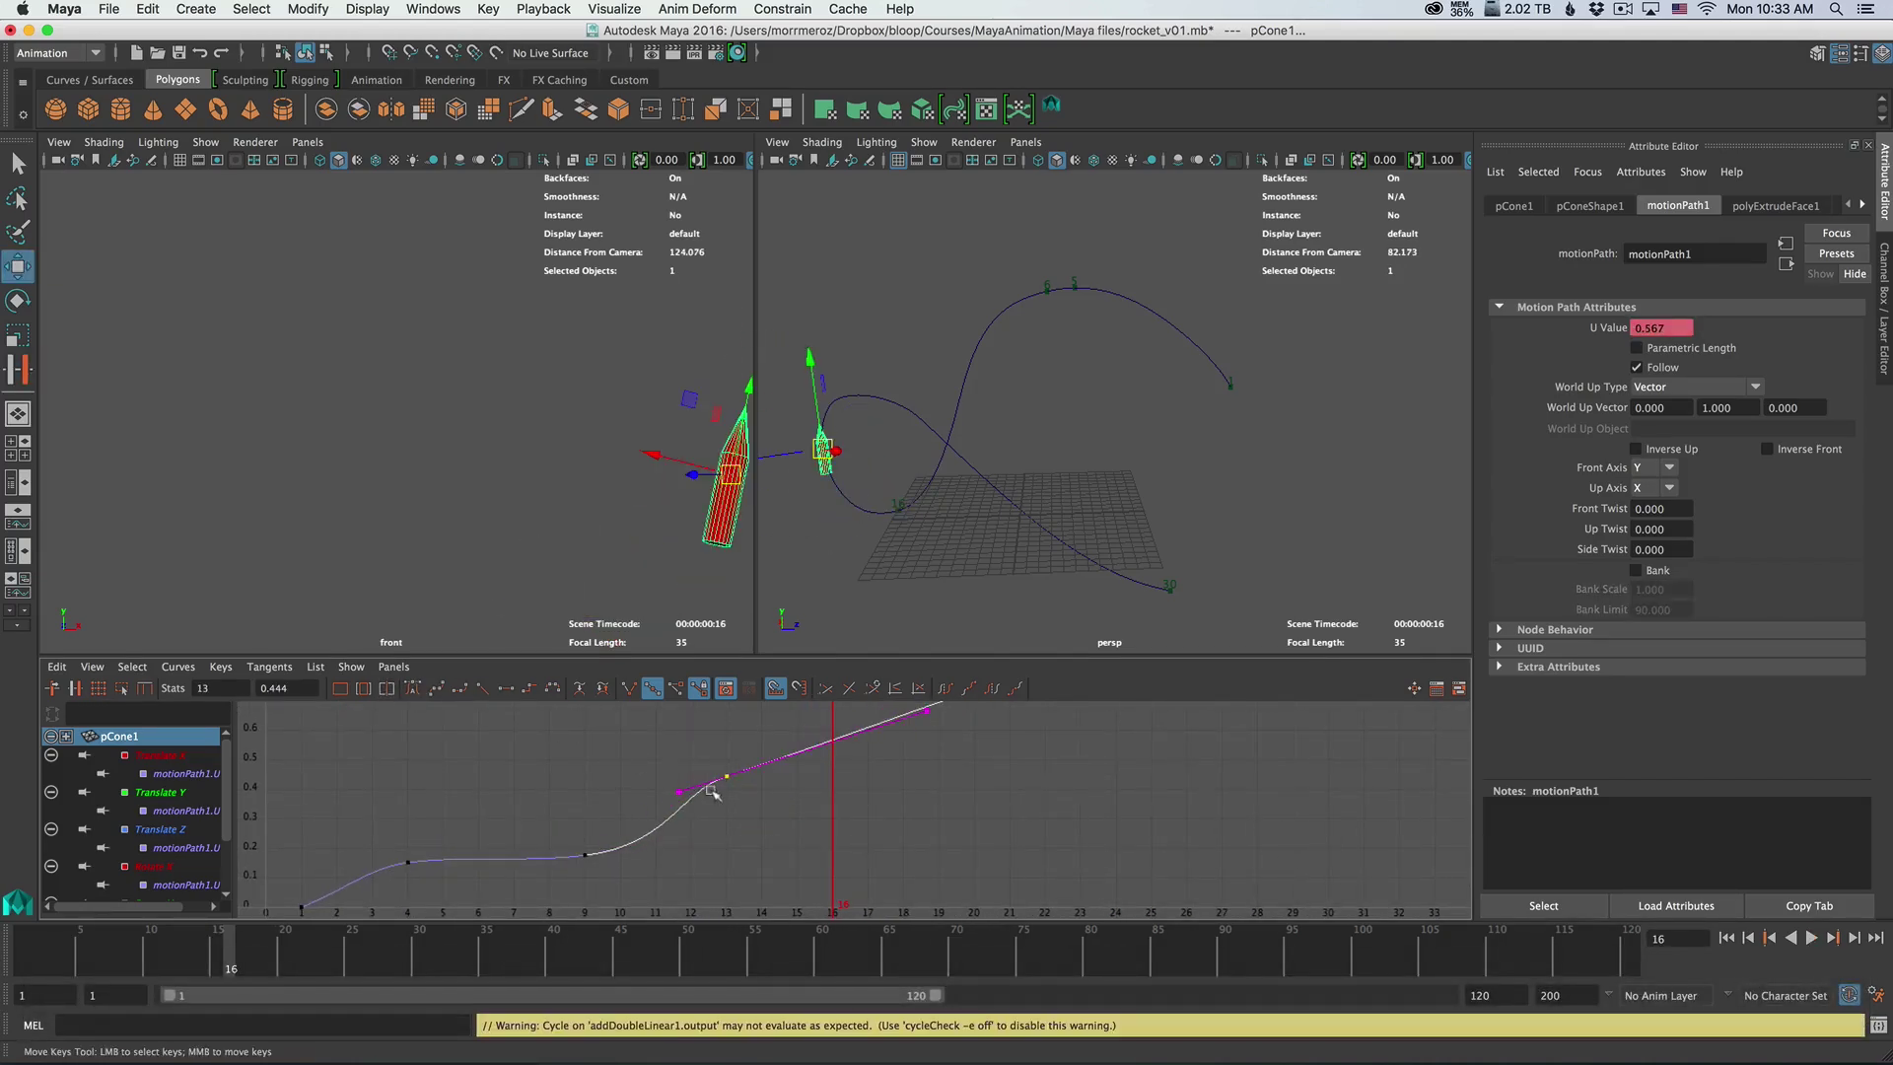
# Check the motion around frame 18, insert another U Value key and place it at frame 22 with a value of 0.588
pyautogui.moveTo(370, 979); pyautogui.dragTo(254, 966)
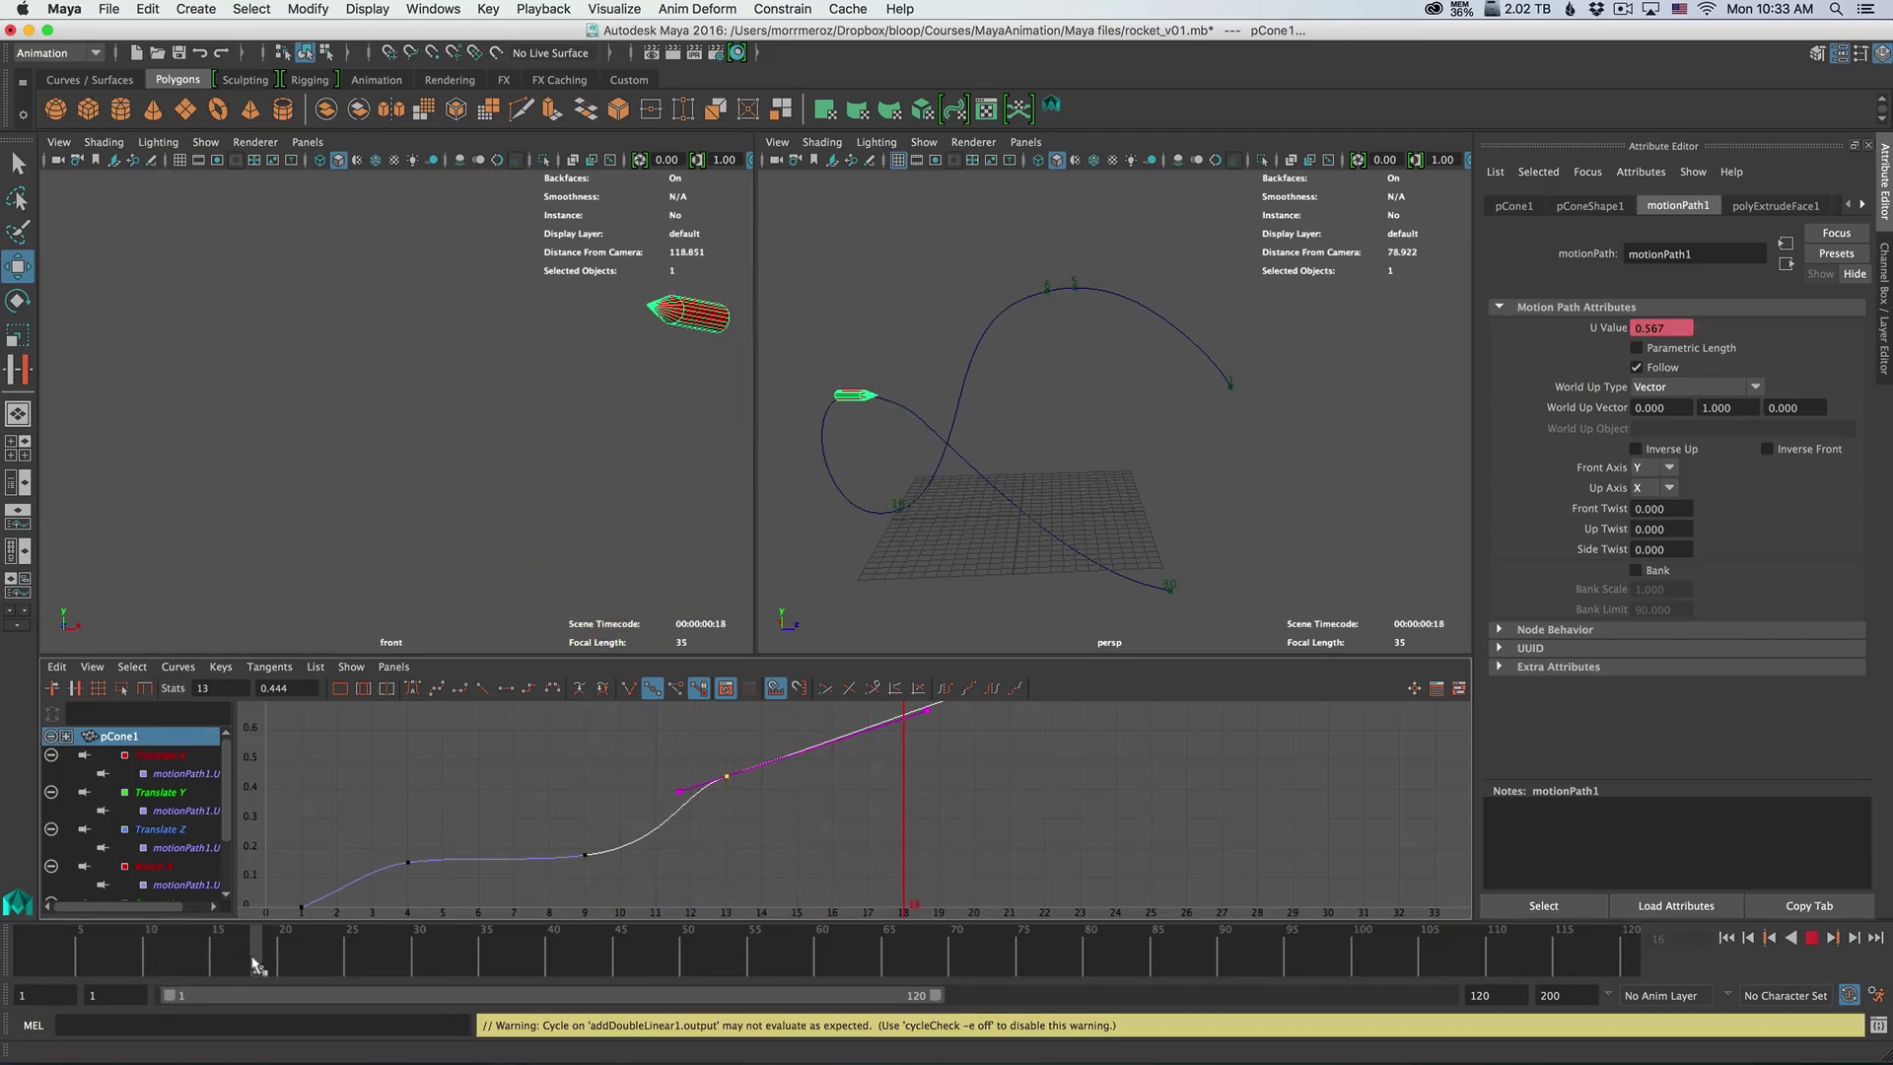
pyautogui.keyDown('alt'); pyautogui.moveTo(878, 704); pyautogui.dragTo(976, 814, button='middle'); pyautogui.keyUp('alt')
pyautogui.press('i')
pyautogui.middleClick(857, 777)
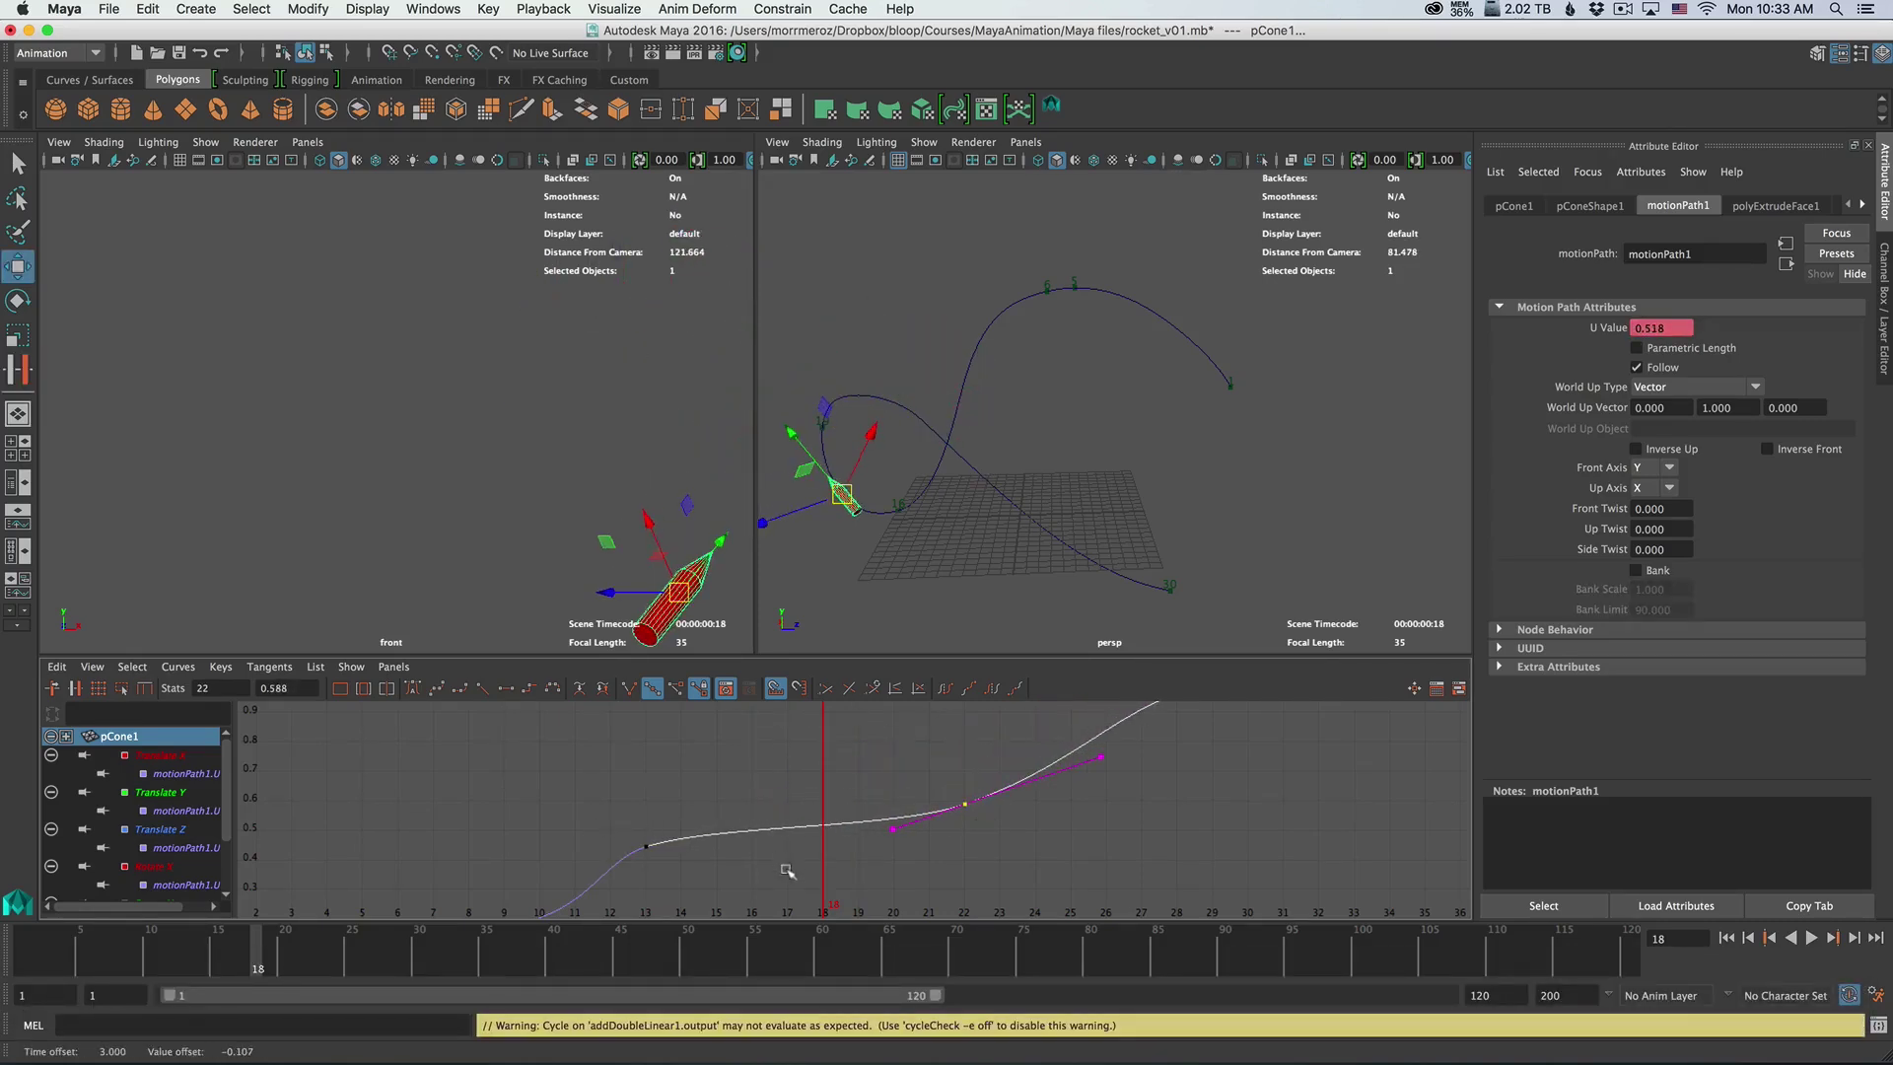
pyautogui.keyDown('alt'); pyautogui.moveTo(788, 871); pyautogui.dragTo(824, 796, button='middle'); pyautogui.keyUp('alt')
# Check the rocket around frame 14 and raise the frame 13 key on the U Value curve to 0.588
pyautogui.moveTo(213, 954); pyautogui.dragTo(210, 1012)
pyautogui.hotkey('alt', 'v')
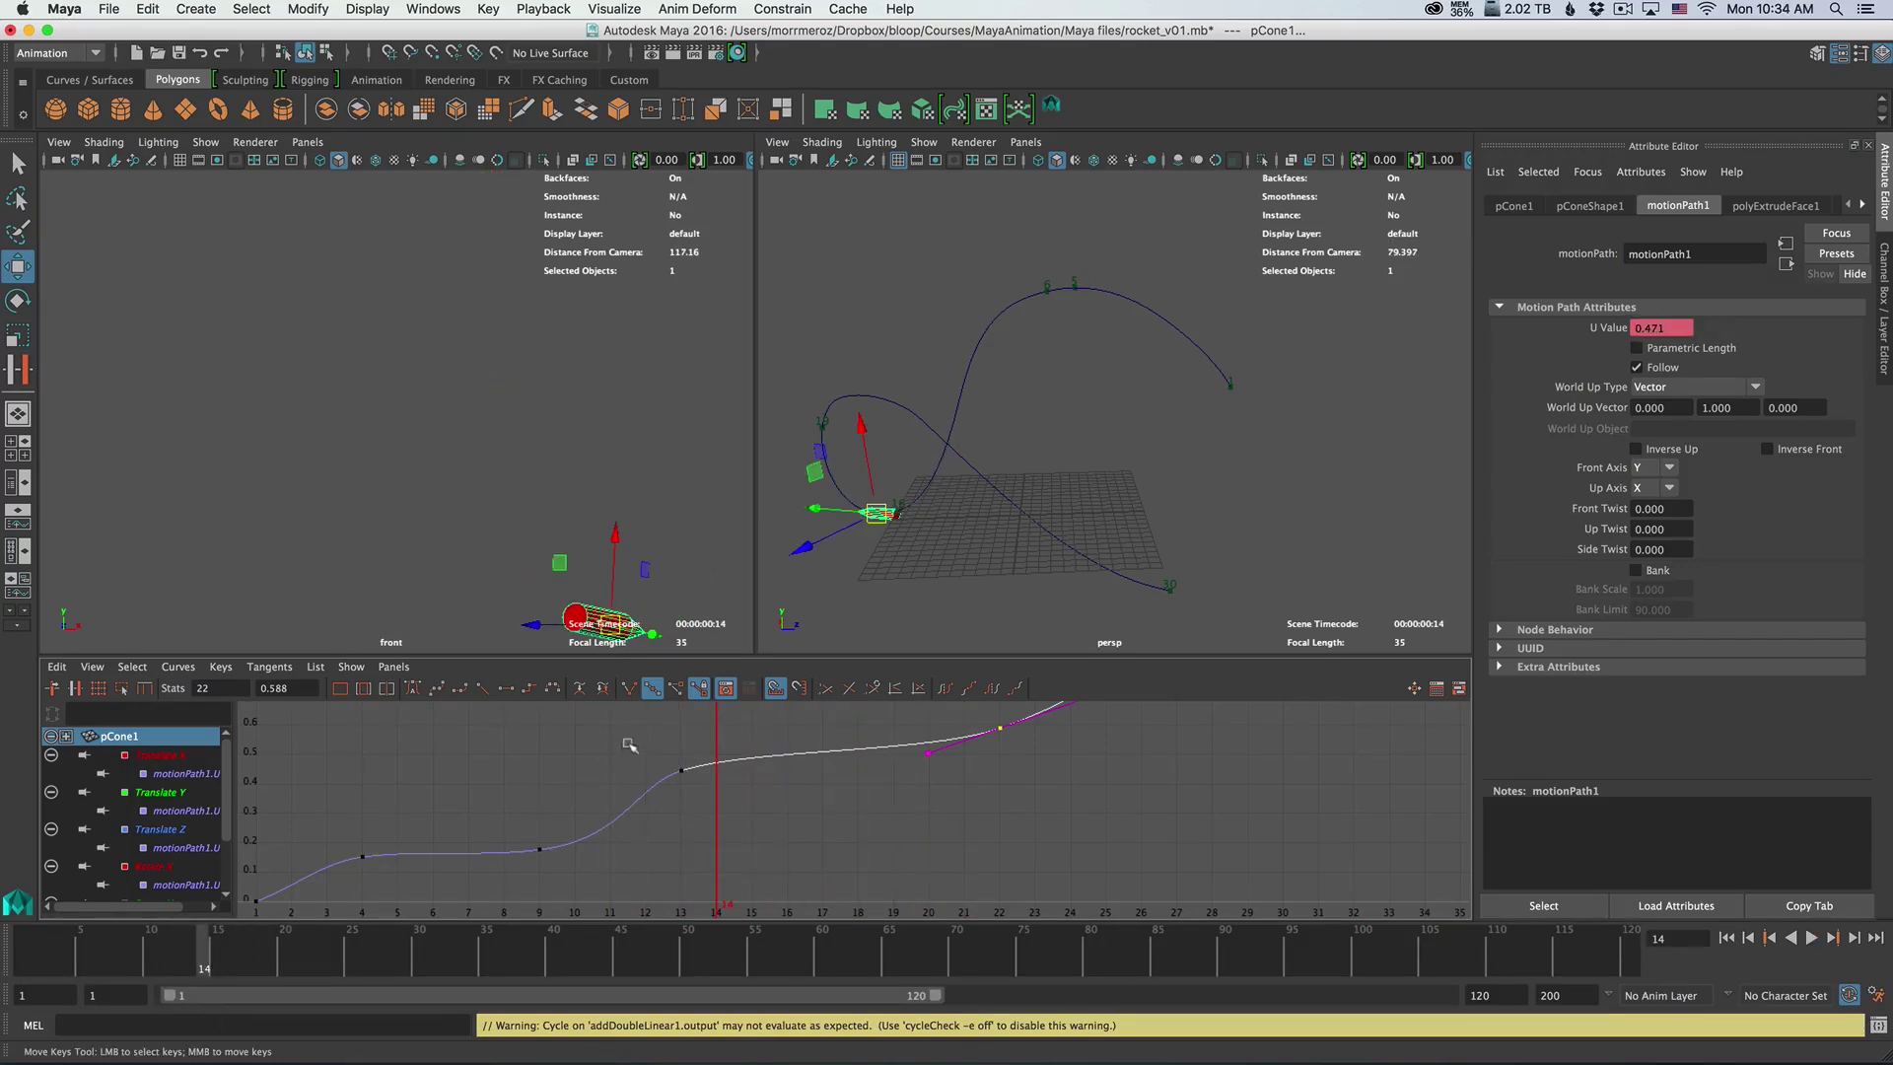
pyautogui.click(681, 770)
pyautogui.moveTo(684, 781); pyautogui.dragTo(689, 742, button='middle')
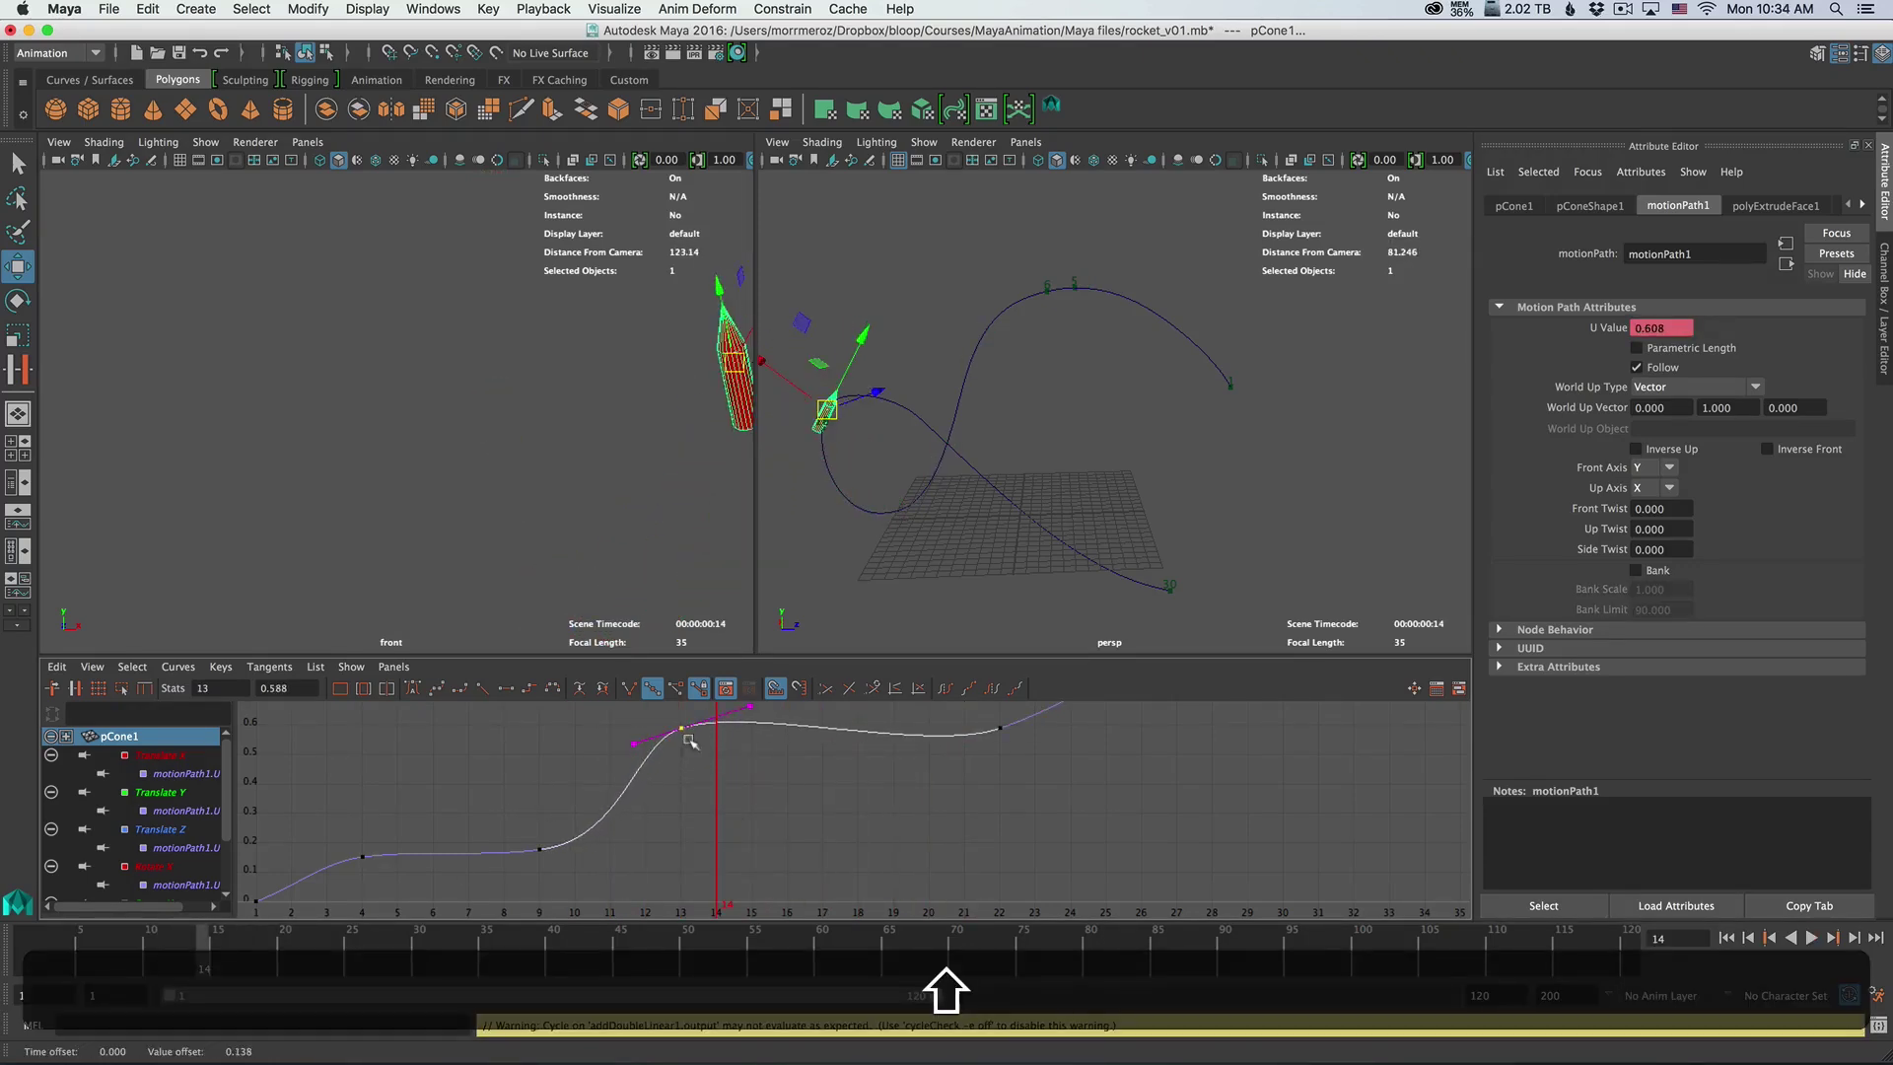
# Scrub through the loop section and raise the frame 22 key on the U Value curve to 0.711
pyautogui.moveTo(157, 936); pyautogui.dragTo(243, 958)
pyautogui.keyDown('alt'); pyautogui.moveTo(686, 846); pyautogui.dragTo(651, 926, button='middle'); pyautogui.keyUp('alt')
pyautogui.moveTo(908, 710); pyautogui.dragTo(1026, 849)
pyautogui.keyDown('shift'); pyautogui.moveTo(1007, 839); pyautogui.dragTo(1006, 802, button='middle'); pyautogui.keyUp('shift')
# Inspect the last key at frame 30 and play the animation from frame 1 twice to review the new timing
pyautogui.moveTo(251, 961); pyautogui.dragTo(391, 961)
pyautogui.keyDown('alt'); pyautogui.moveTo(1030, 789); pyautogui.dragTo(754, 918, button='middle'); pyautogui.keyUp('alt')
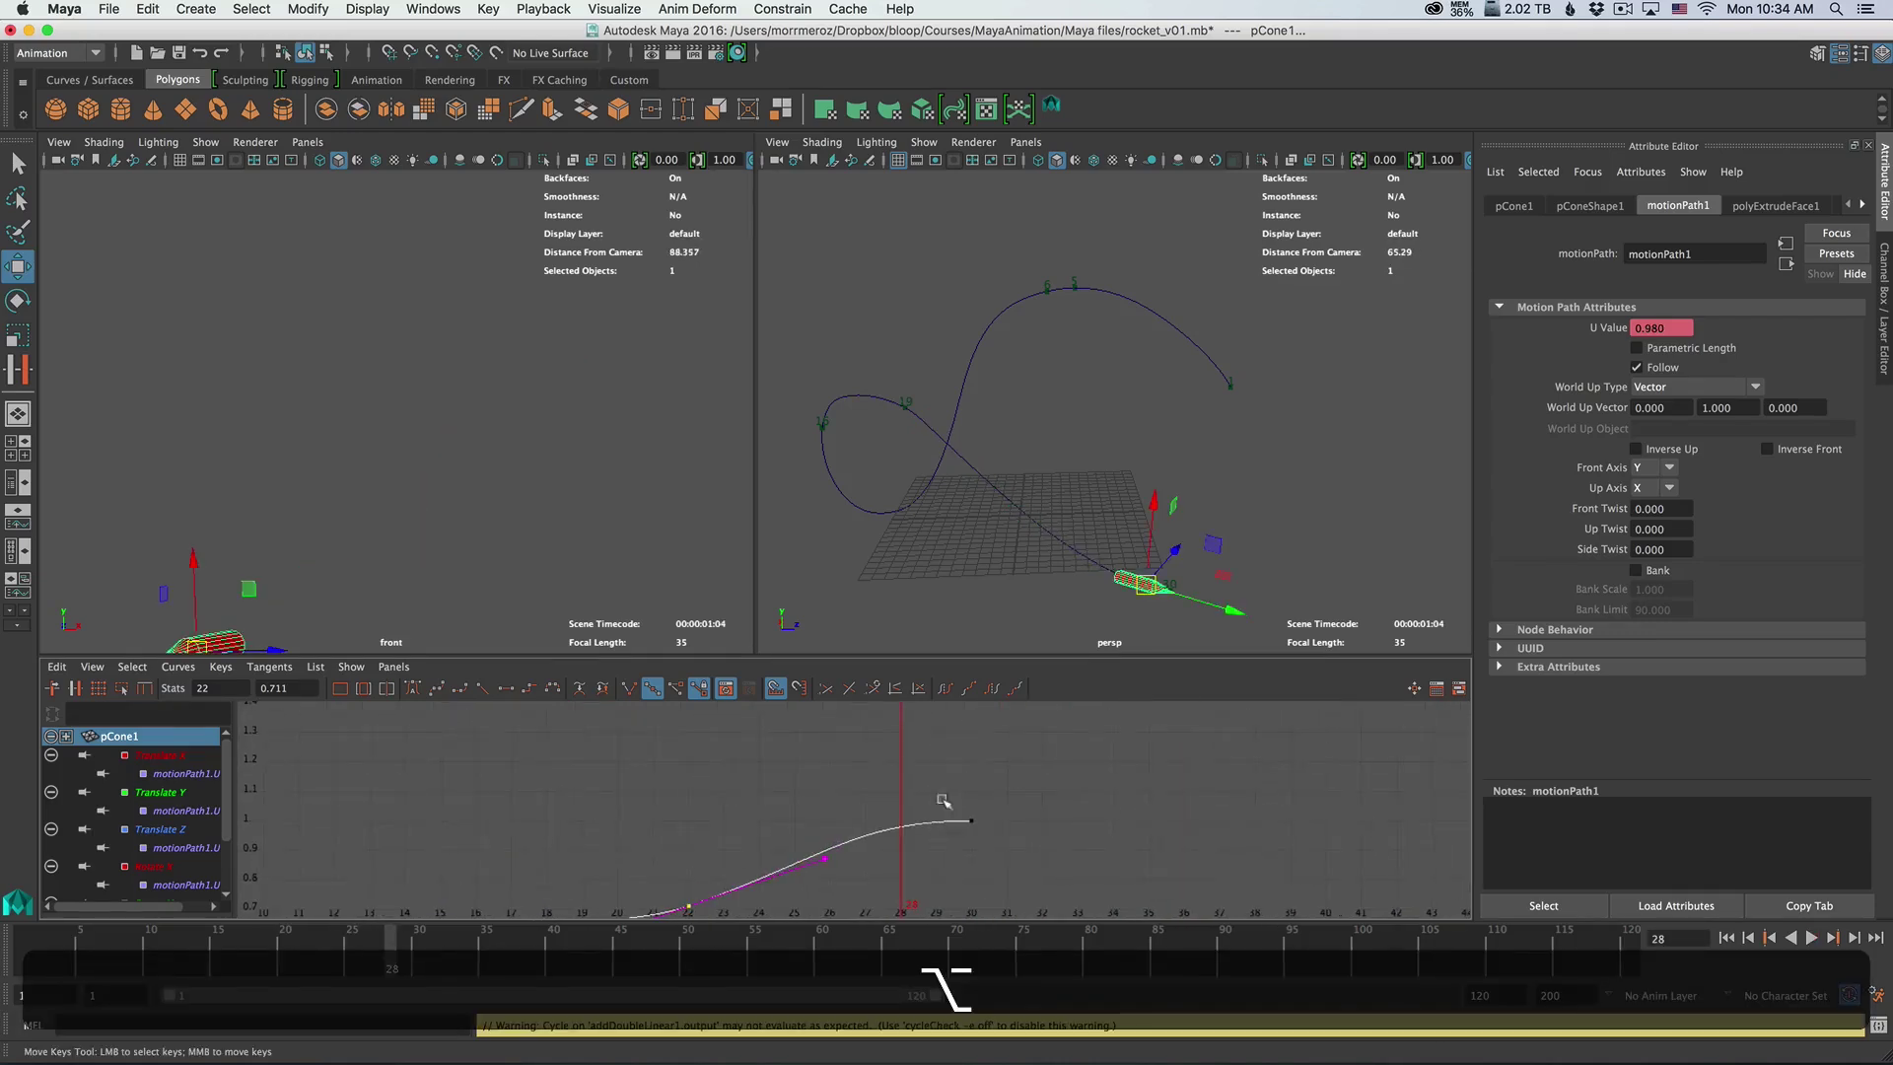
pyautogui.moveTo(944, 799); pyautogui.dragTo(1061, 875)
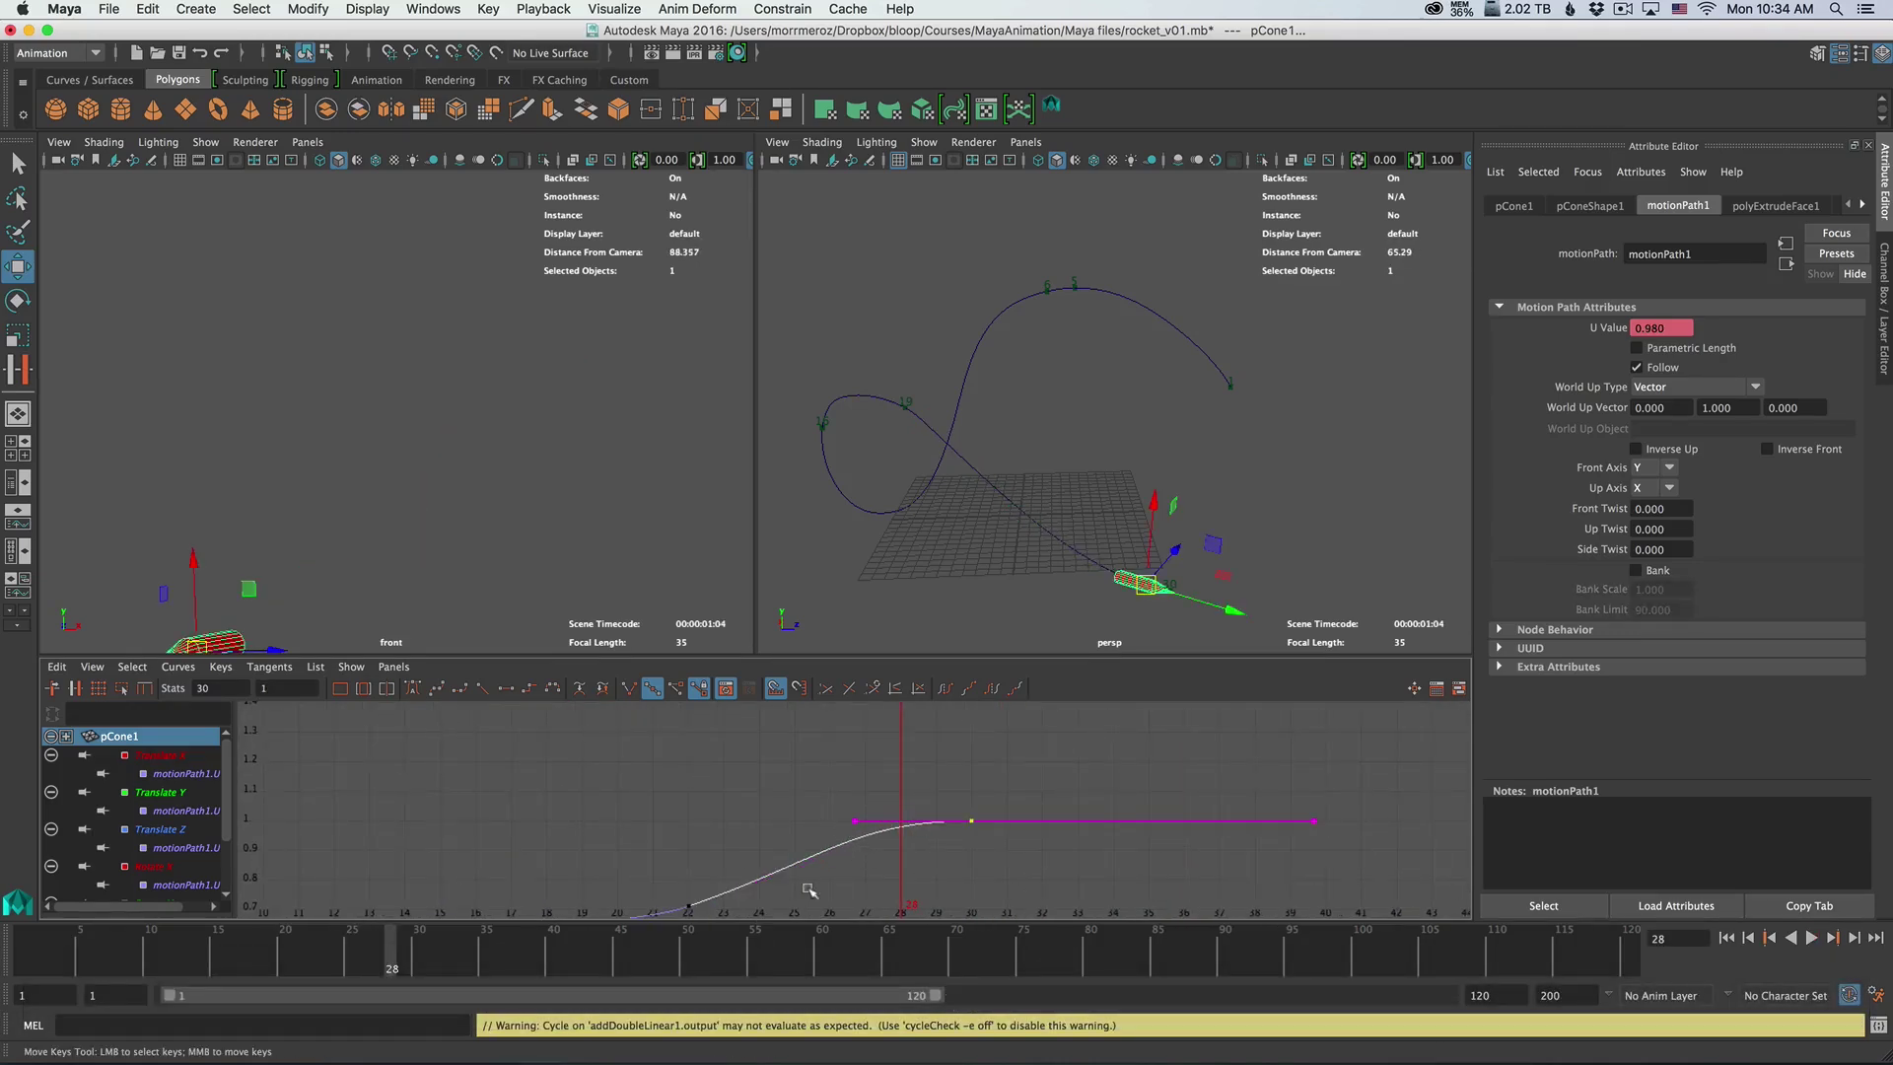
pyautogui.click(26, 951)
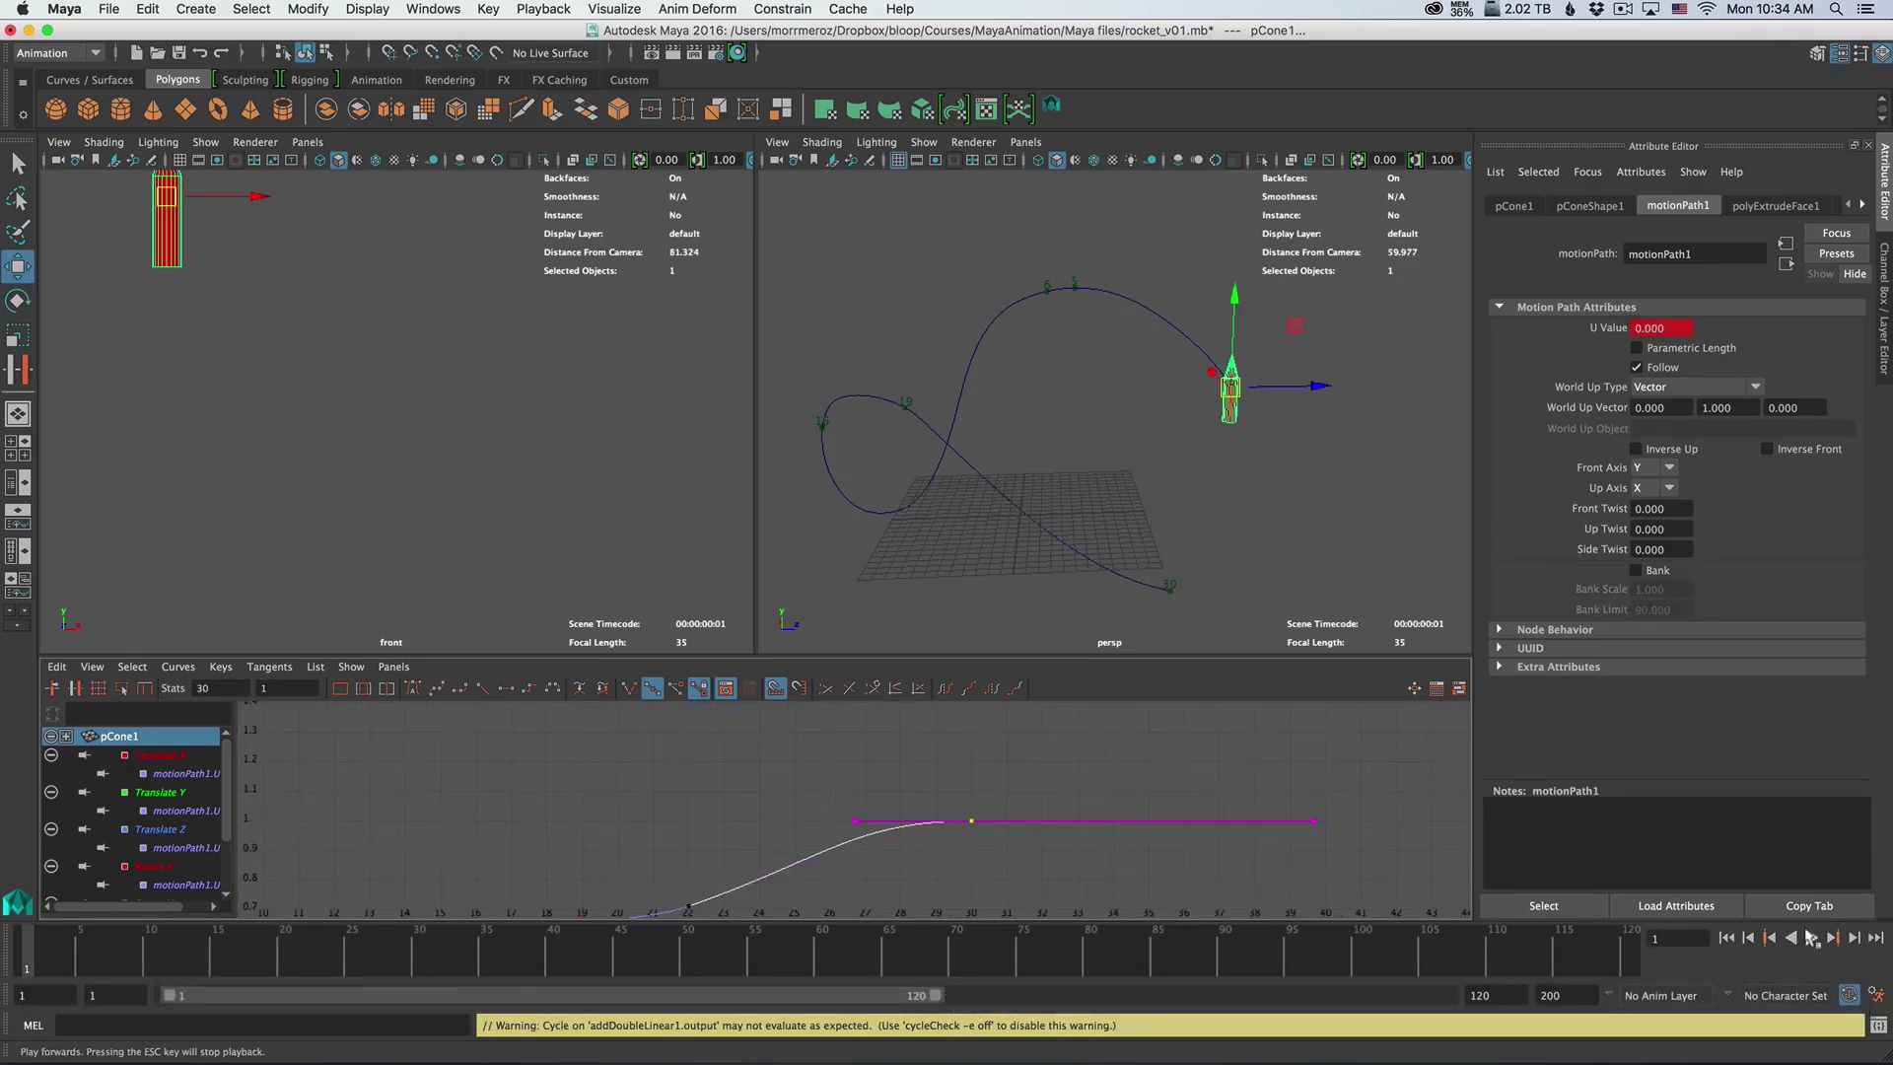
pyautogui.click(1811, 937)
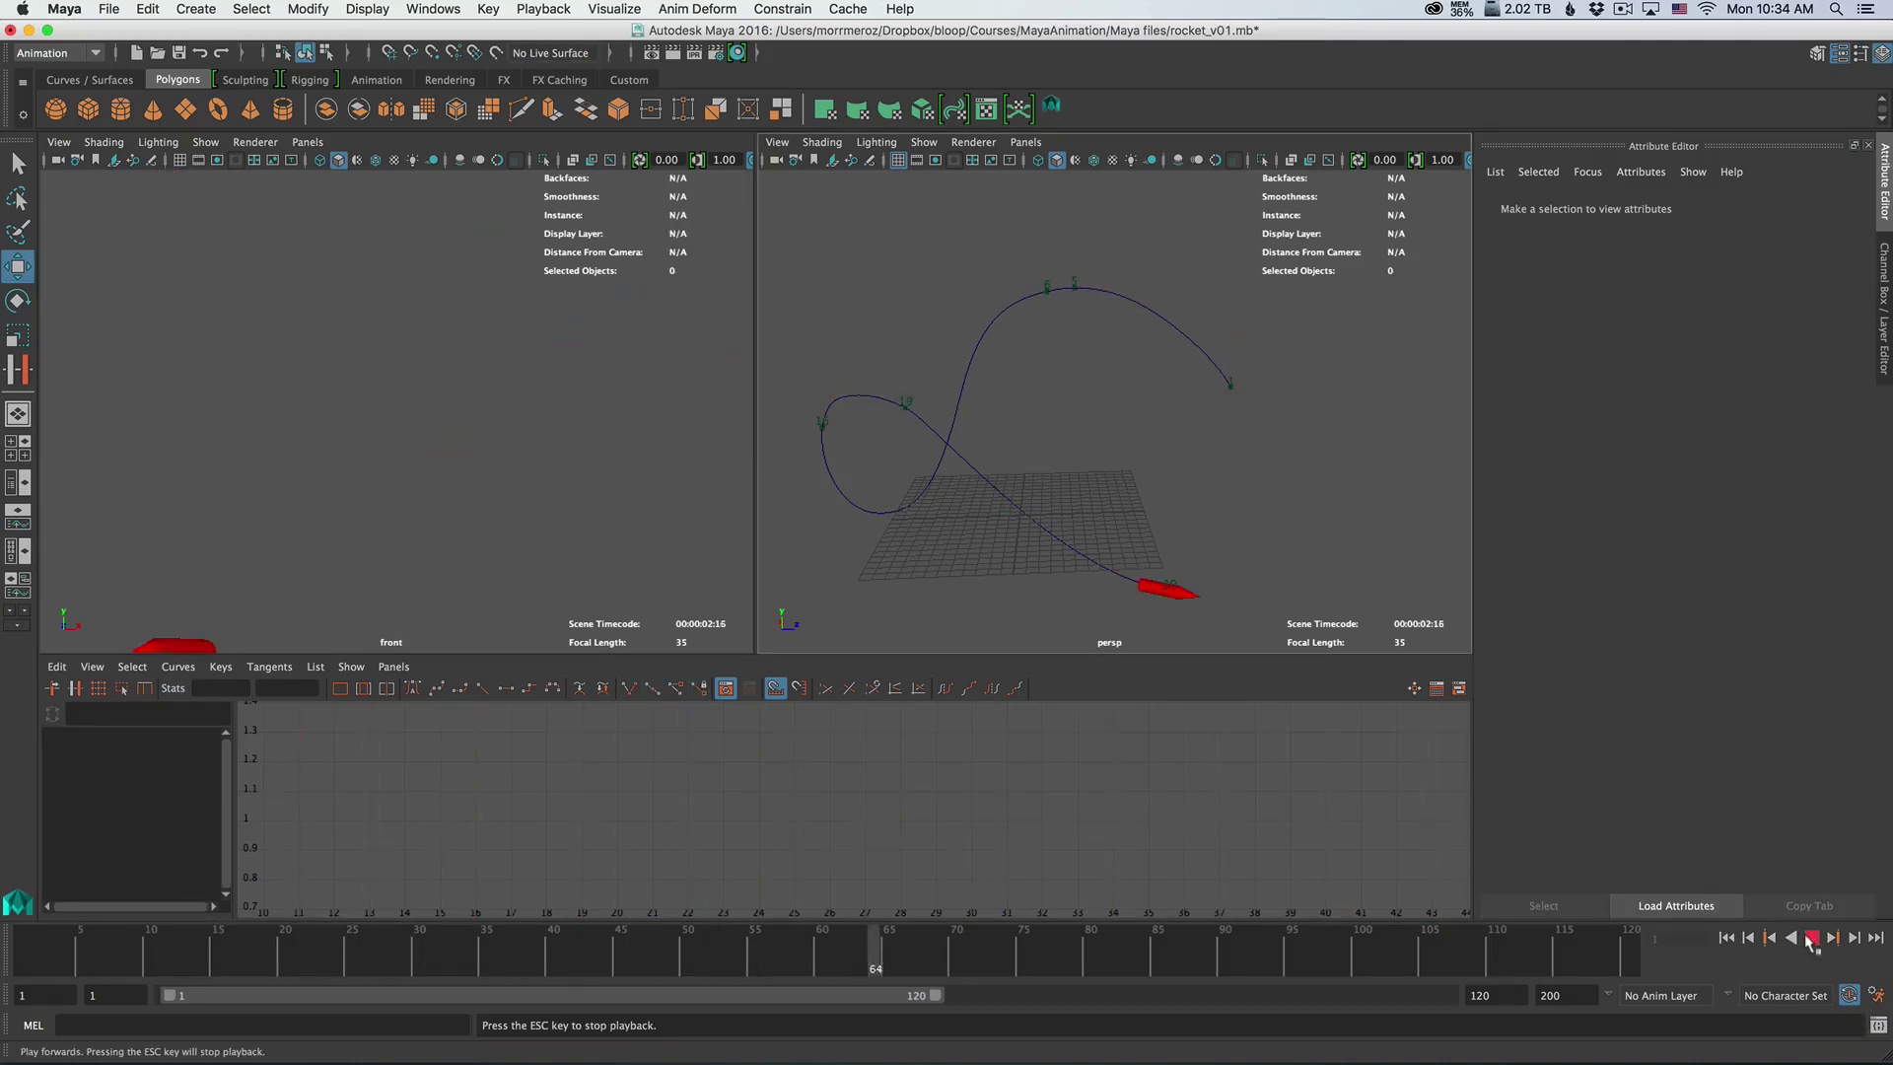
pyautogui.click(1809, 940)
pyautogui.moveTo(228, 944); pyautogui.dragTo(22, 950)
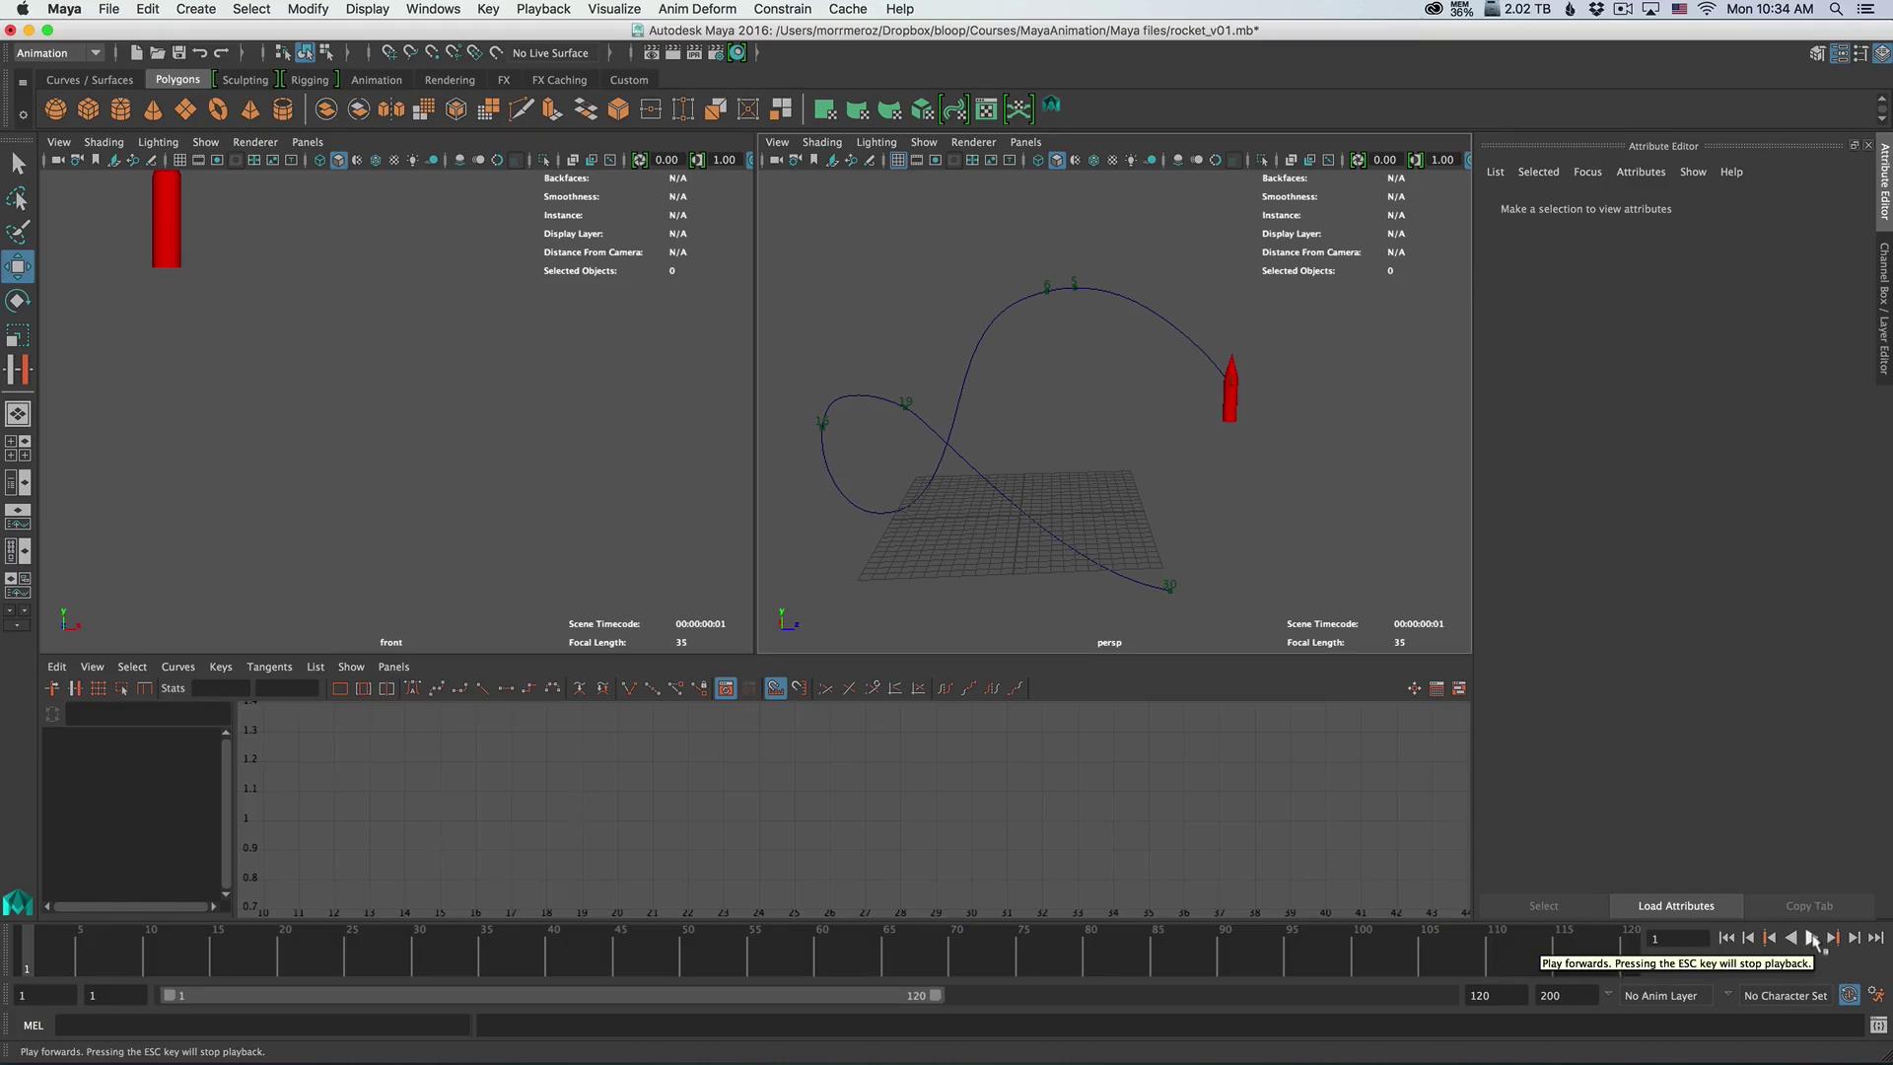
pyautogui.click(1812, 937)
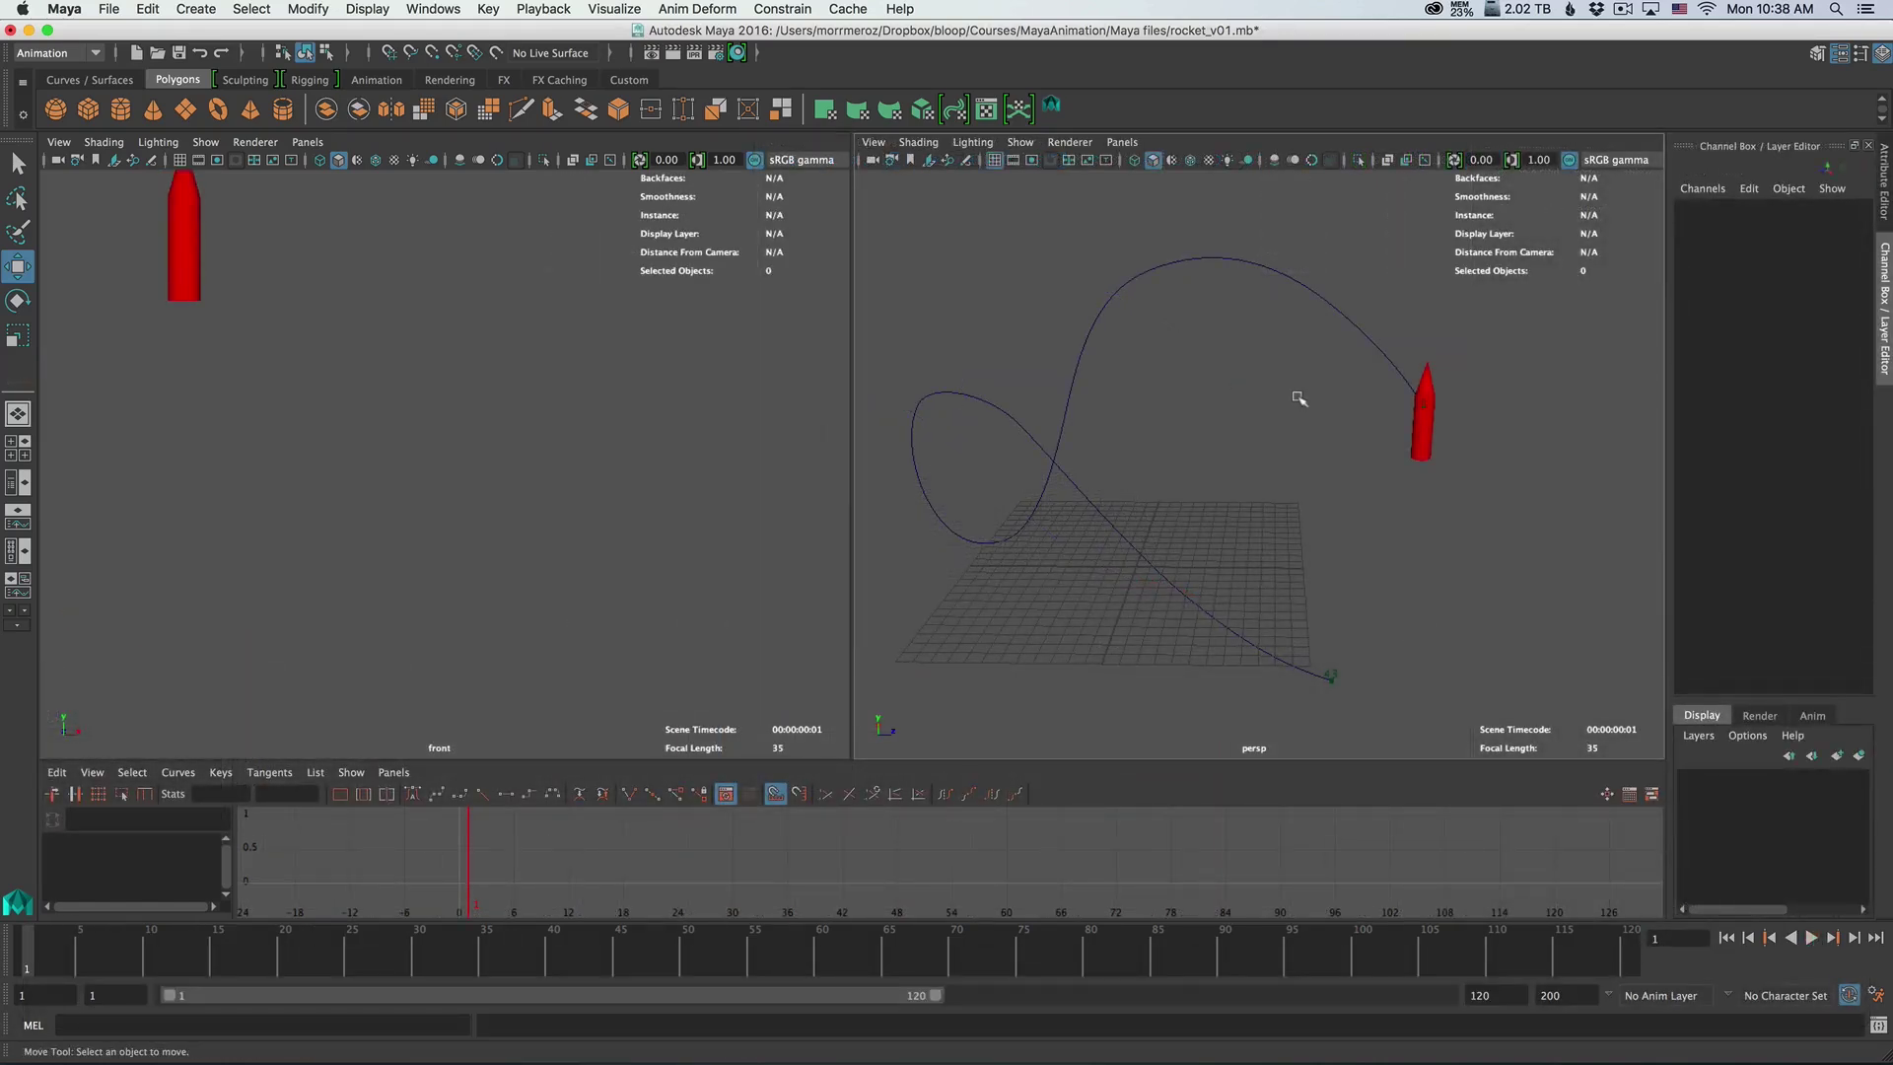
# Show the bezier path's control vertices and move one near the upper bend to reshape the curve
pyautogui.moveTo(1247, 310); pyautogui.dragTo(1244, 305)
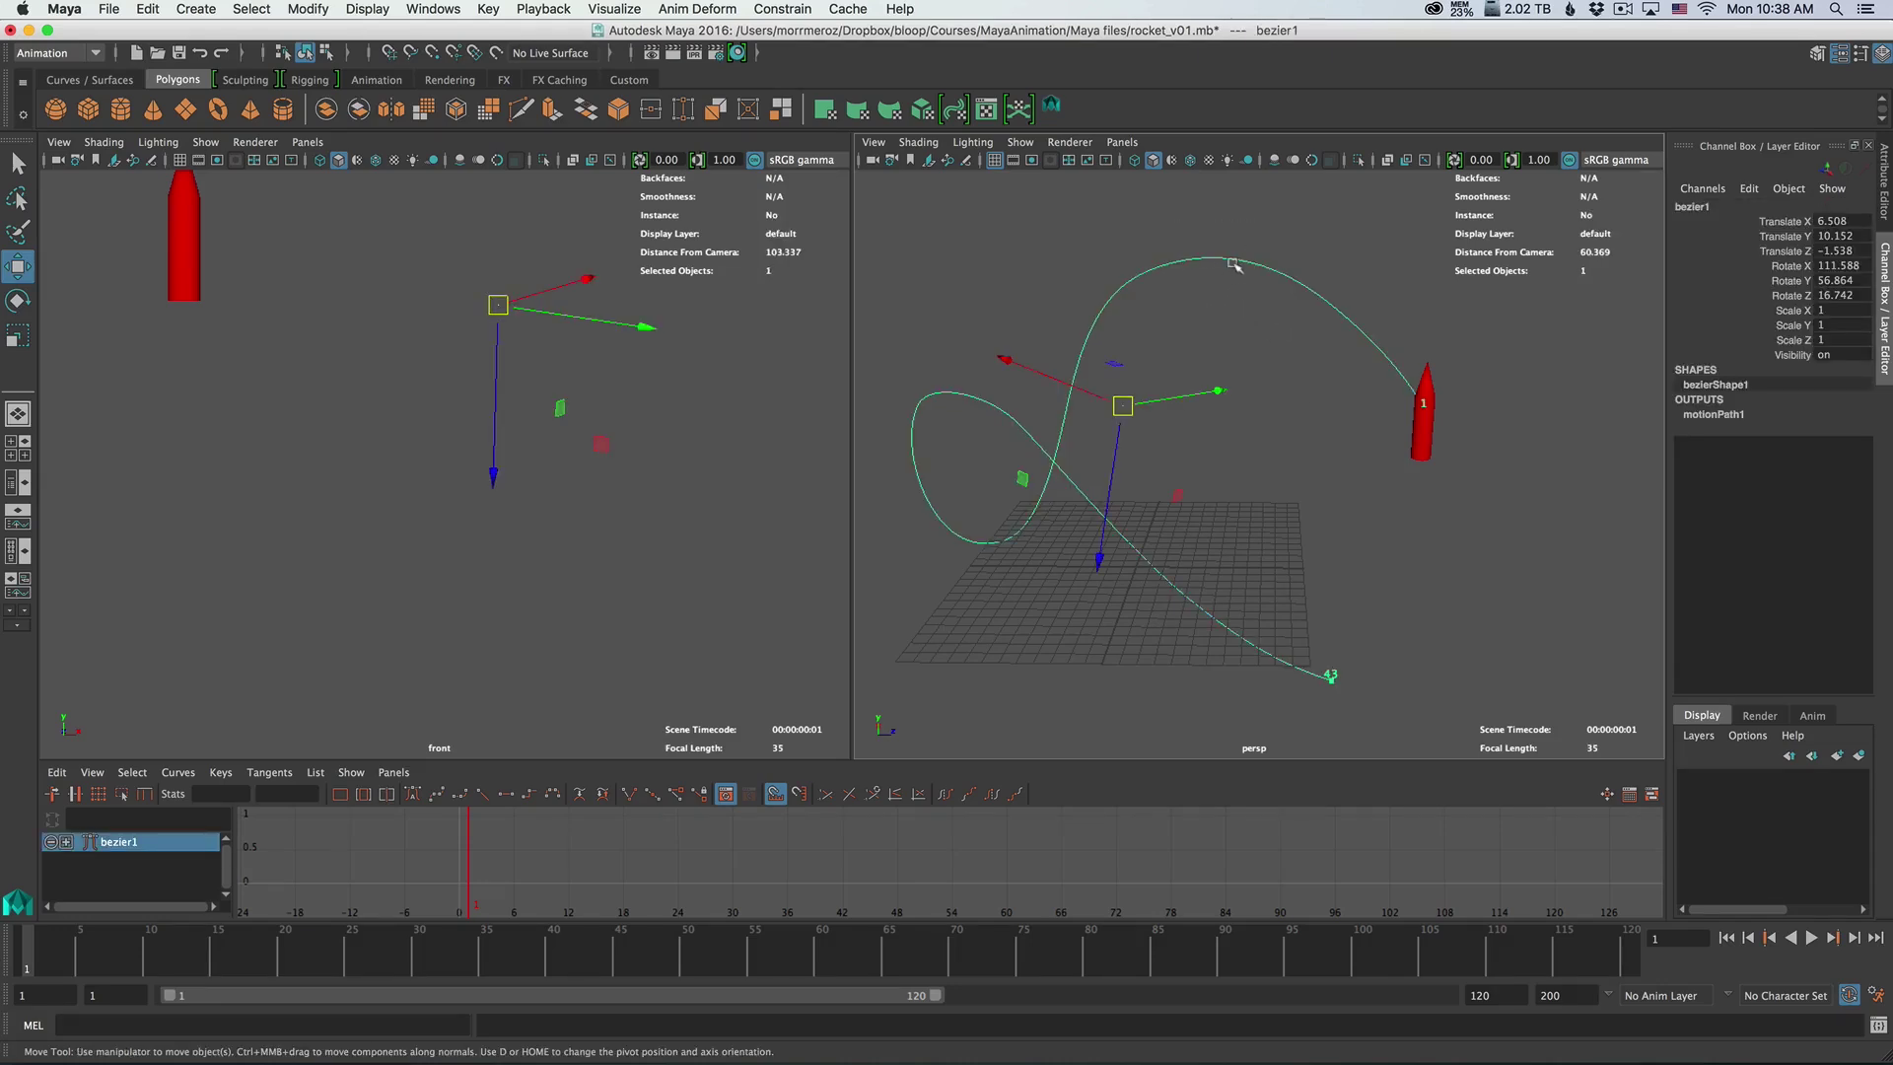
pyautogui.rightClick(1234, 263)
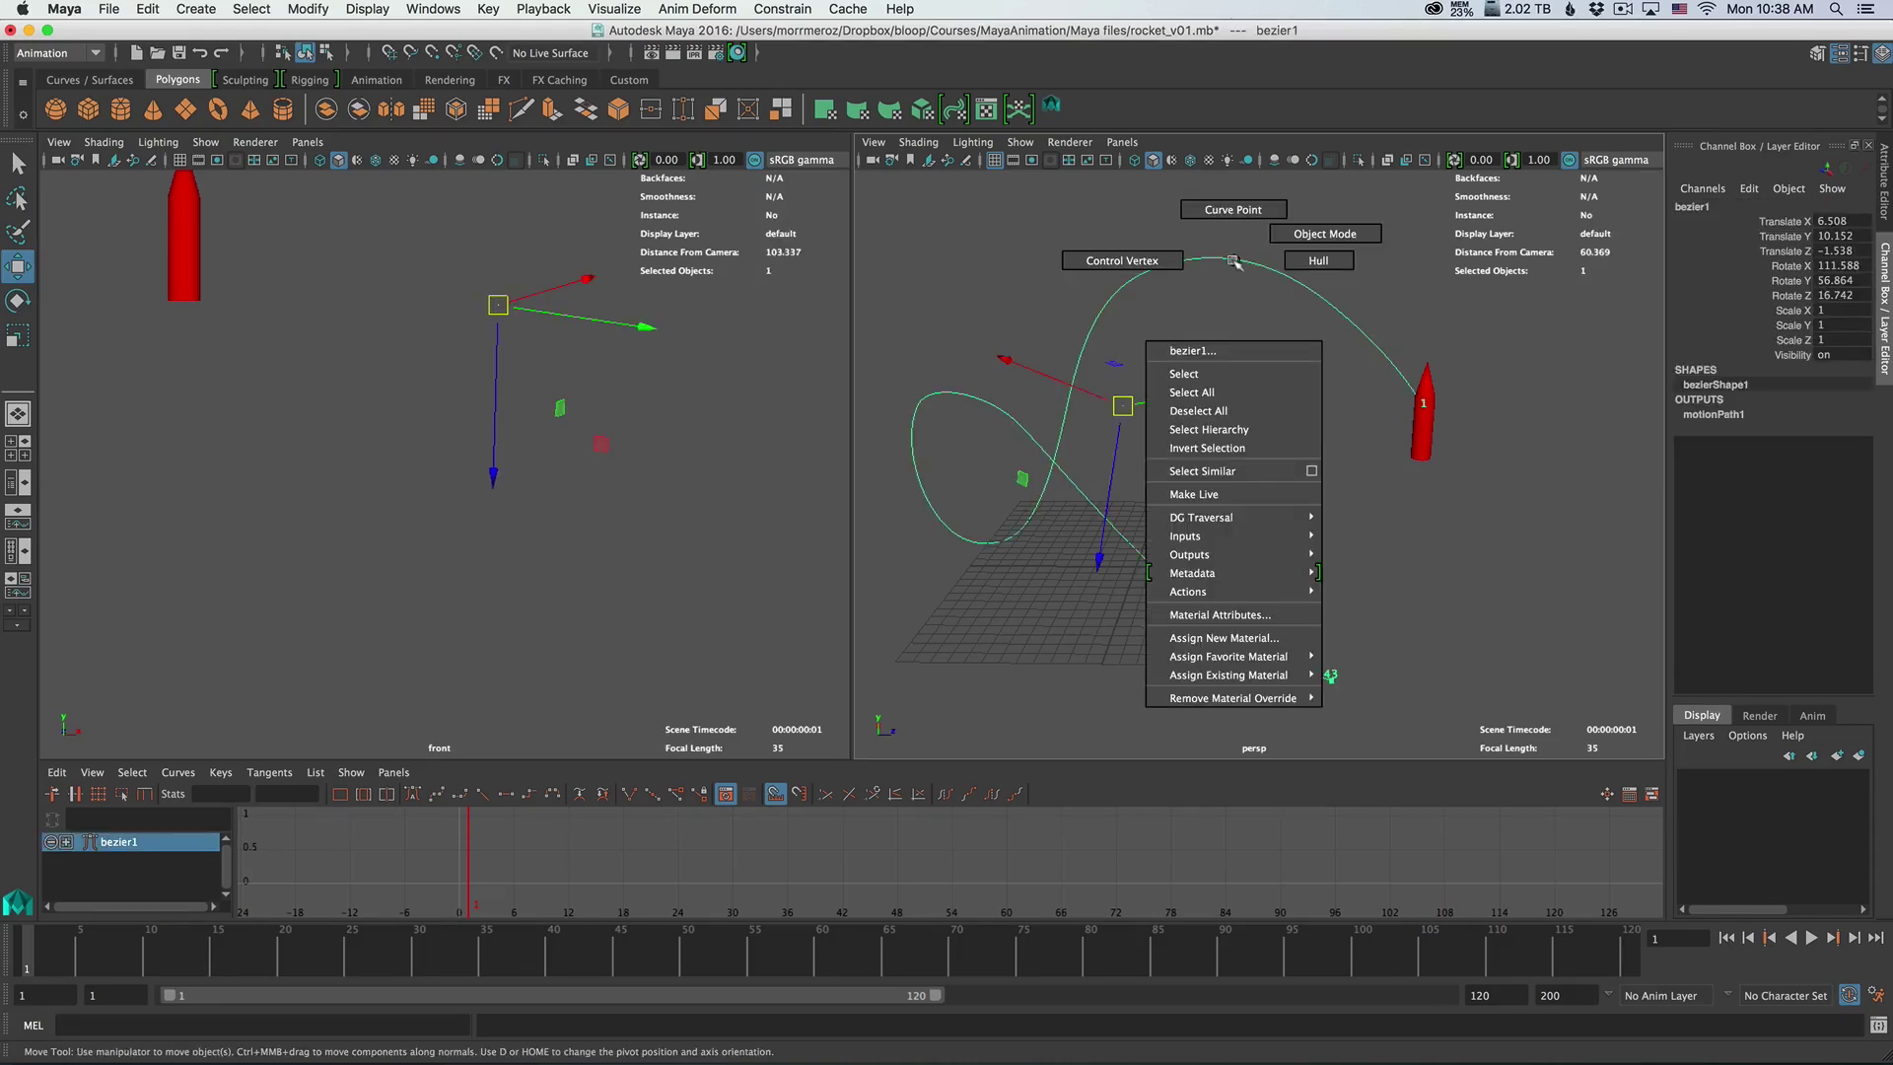
pyautogui.click(1172, 263)
pyautogui.keyDown('alt'); pyautogui.moveTo(1172, 262); pyautogui.dragTo(1239, 286); pyautogui.keyUp('alt')
pyautogui.click(1153, 272)
pyautogui.moveTo(1207, 476); pyautogui.dragTo(1263, 515)
pyautogui.moveTo(1238, 389)
pyautogui.mouseDown()
pyautogui.moveTo(1282, 428)
pyautogui.moveTo(1272, 393)
pyautogui.mouseUp()
# Move the control vertex at the path's far end beyond the grid and rotate it to redirect its tangent
pyautogui.keyDown('alt'); pyautogui.moveTo(1182, 472); pyautogui.dragTo(1316, 542); pyautogui.keyUp('alt')
pyautogui.moveTo(1337, 657); pyautogui.dragTo(1196, 731)
pyautogui.press('e')
pyautogui.moveTo(1113, 597); pyautogui.dragTo(1336, 644)
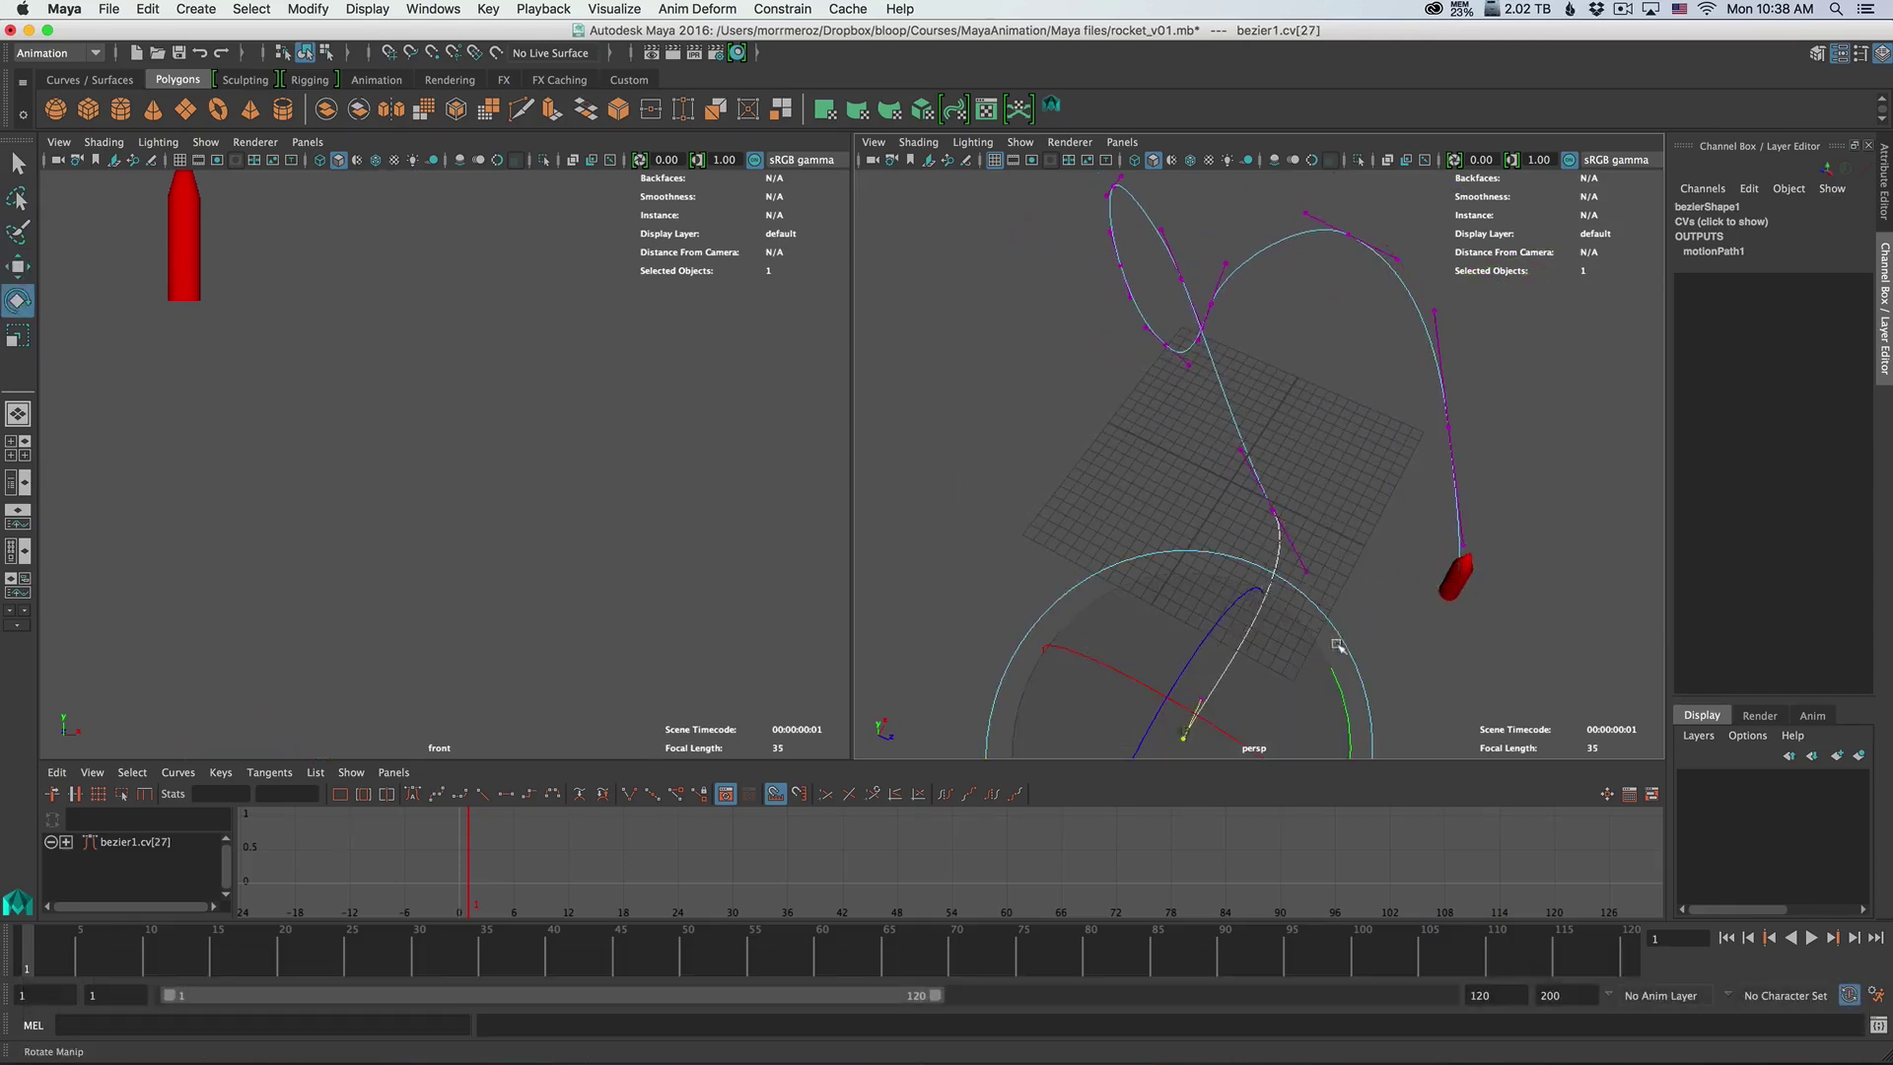
# Move a control vertex on the path's loop to widen its shape, and deselect the curve
pyautogui.moveTo(1161, 239); pyautogui.dragTo(1206, 304)
pyautogui.keyDown('alt'); pyautogui.moveTo(1205, 304); pyautogui.dragTo(1100, 425, button='middle'); pyautogui.keyUp('alt')
pyautogui.press('w')
pyautogui.keyDown('alt'); pyautogui.moveTo(1114, 369); pyautogui.dragTo(1437, 325); pyautogui.keyUp('alt')
pyautogui.moveTo(1232, 440); pyautogui.dragTo(1378, 490)
pyautogui.press('w')
pyautogui.click(1541, 491)
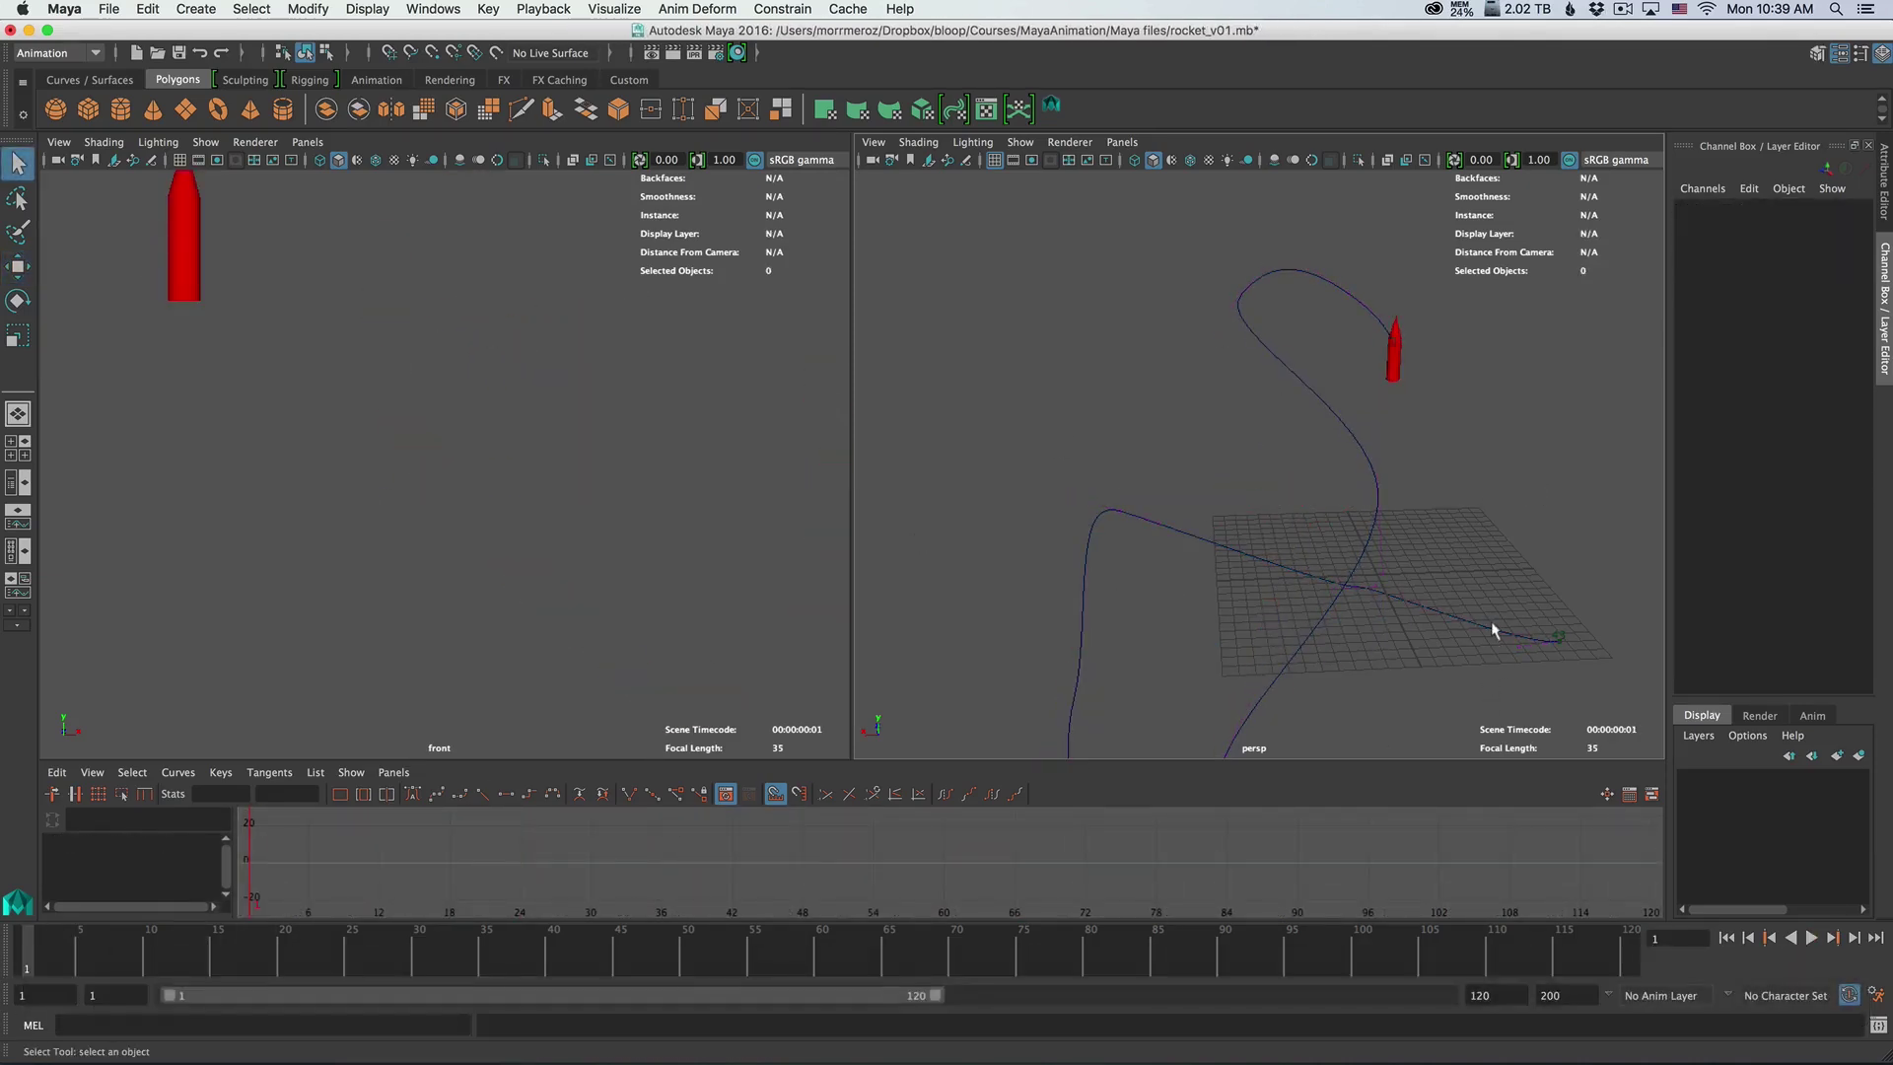
# Play the animation and view it from another angle to check how the rocket follows the reshaped path, and stop playback
pyautogui.keyDown('alt'); pyautogui.moveTo(1491, 623); pyautogui.dragTo(1411, 556, button='middle'); pyautogui.keyUp('alt')
pyautogui.click(1806, 937)
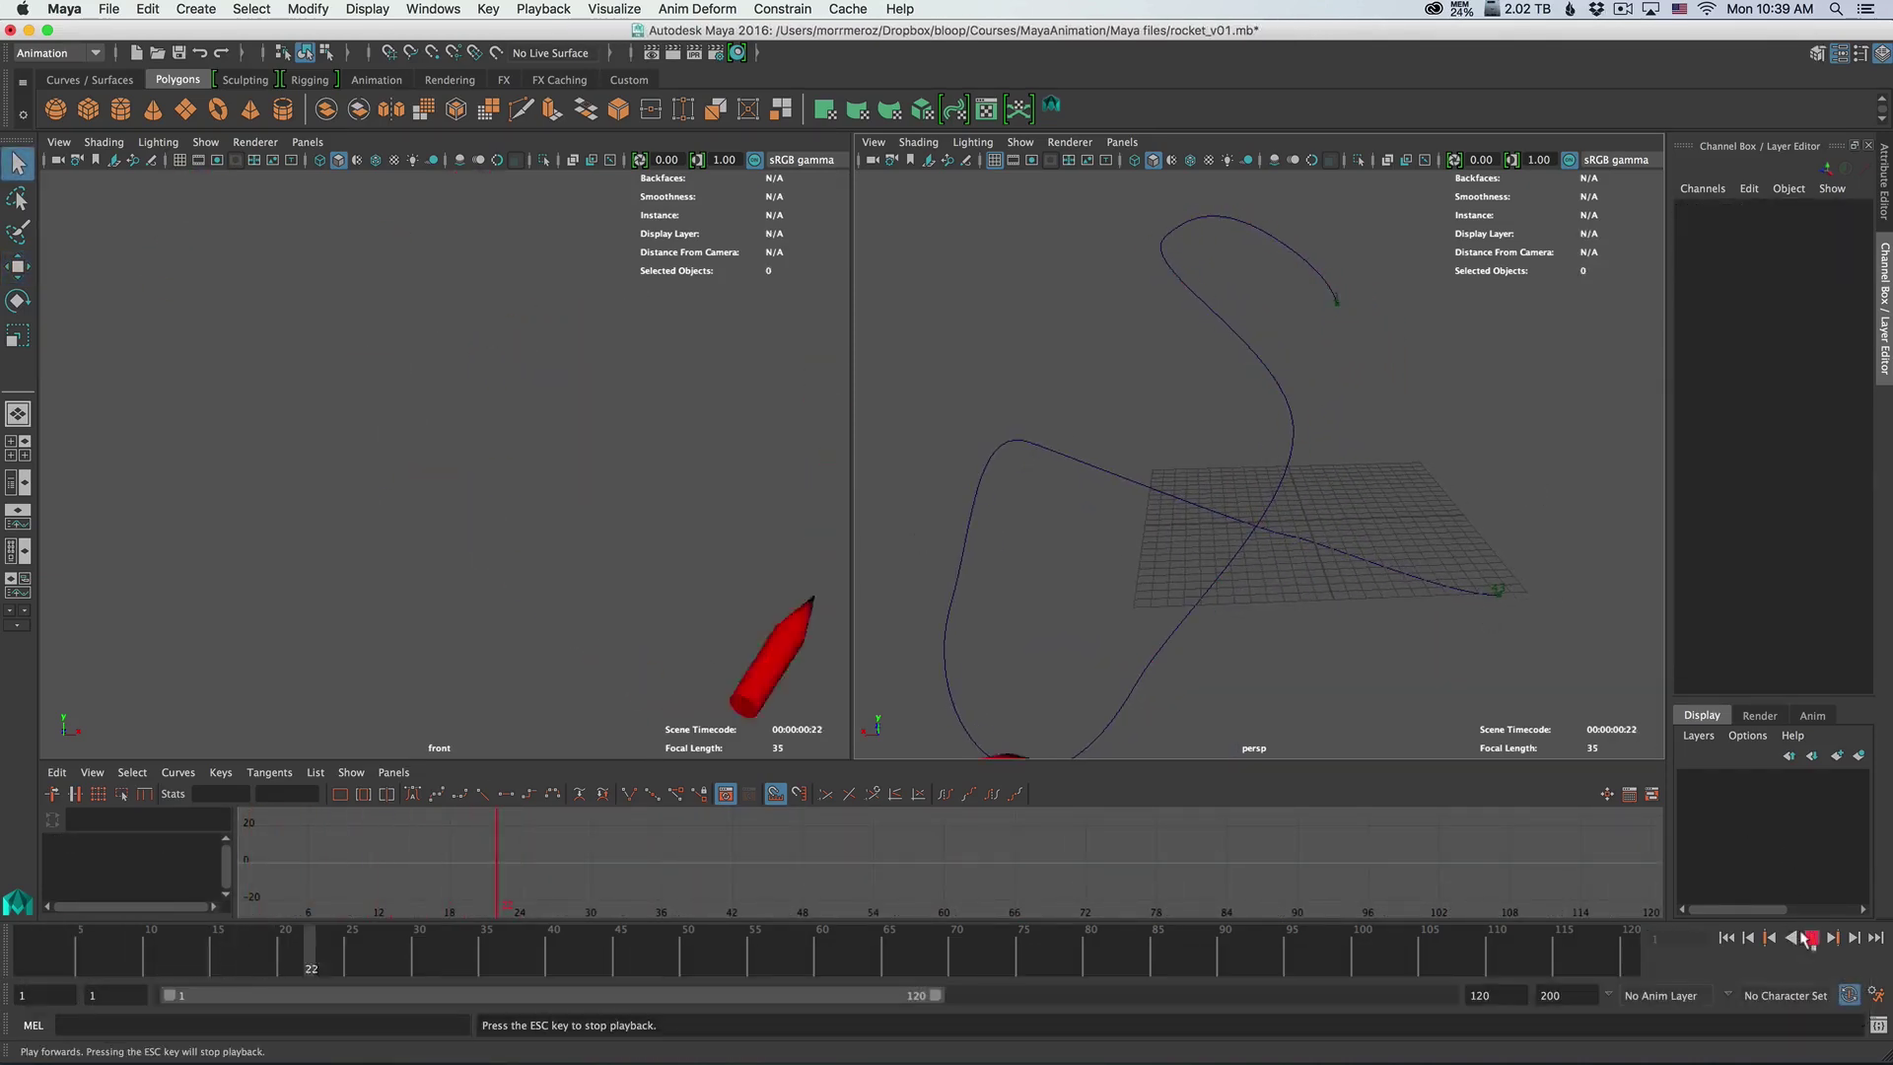
pyautogui.keyDown('alt'); pyautogui.moveTo(1288, 634); pyautogui.dragTo(1481, 726); pyautogui.keyUp('alt')
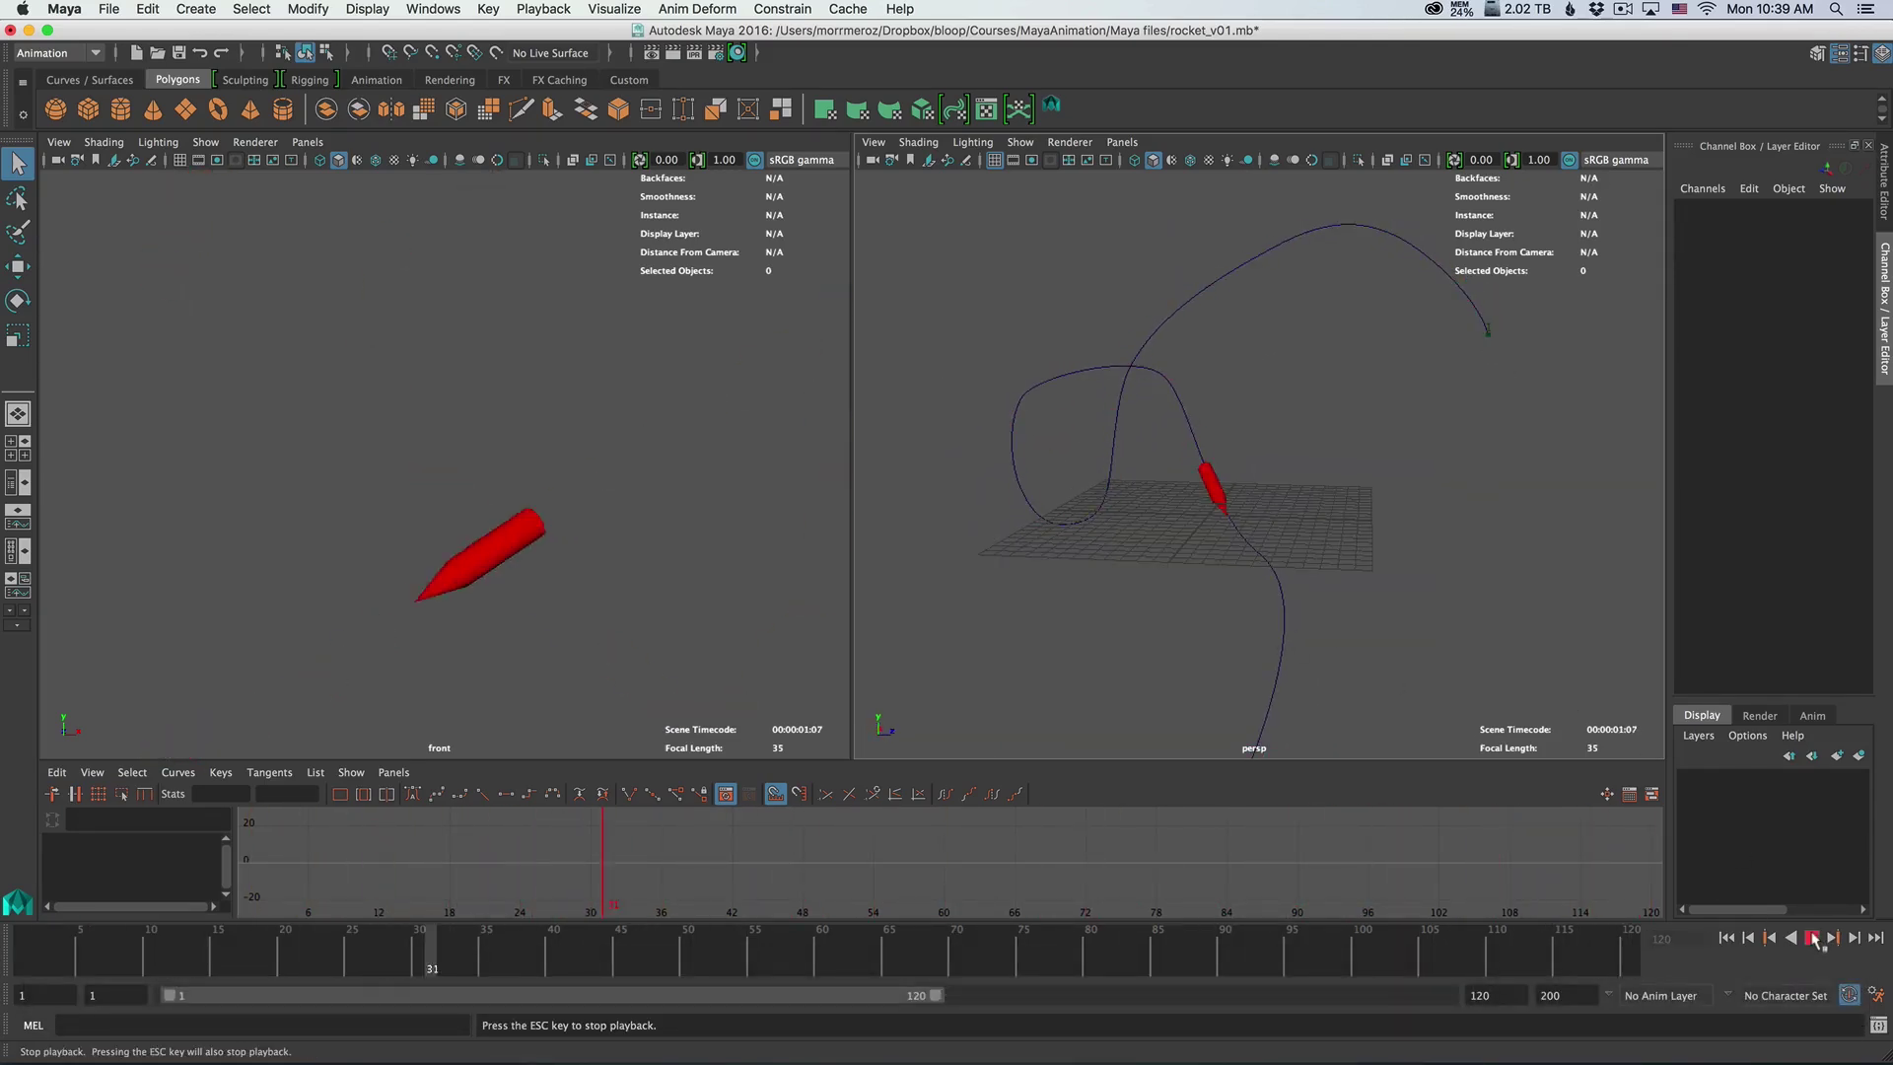
pyautogui.click(1813, 938)
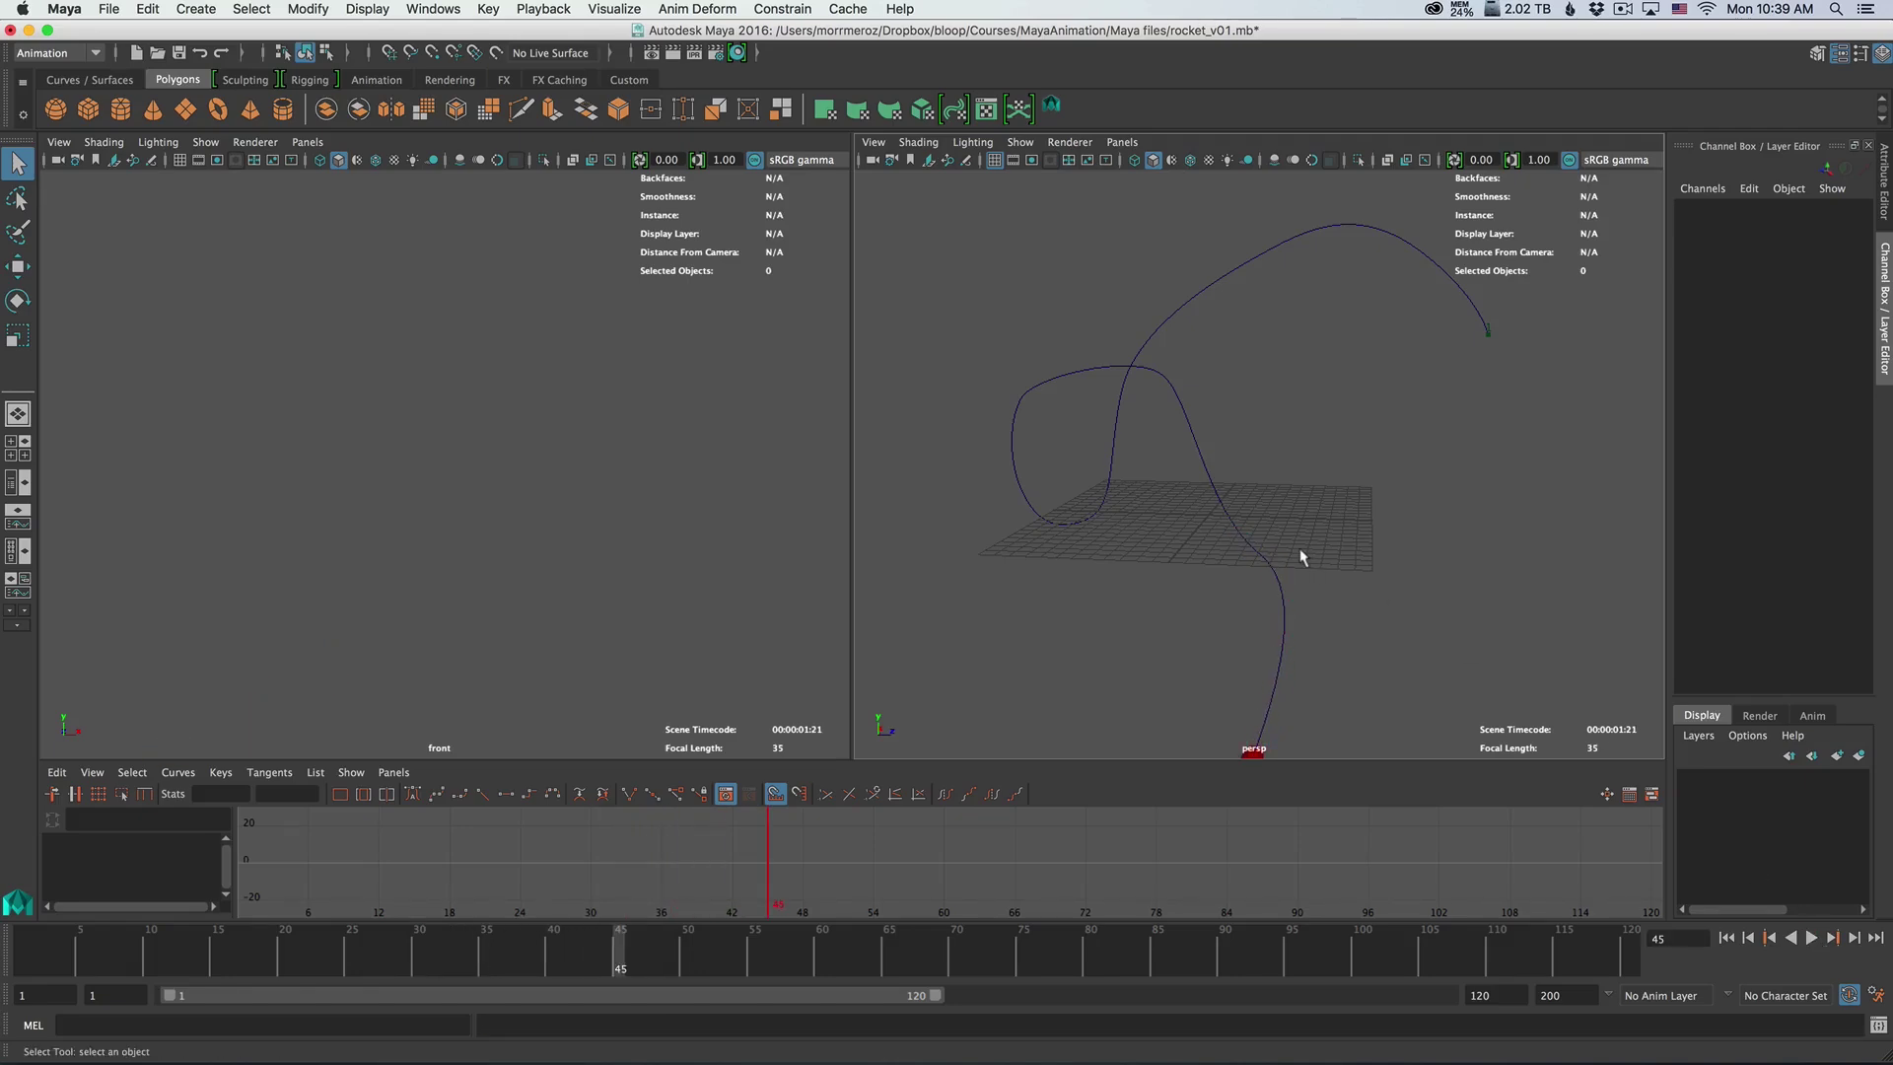